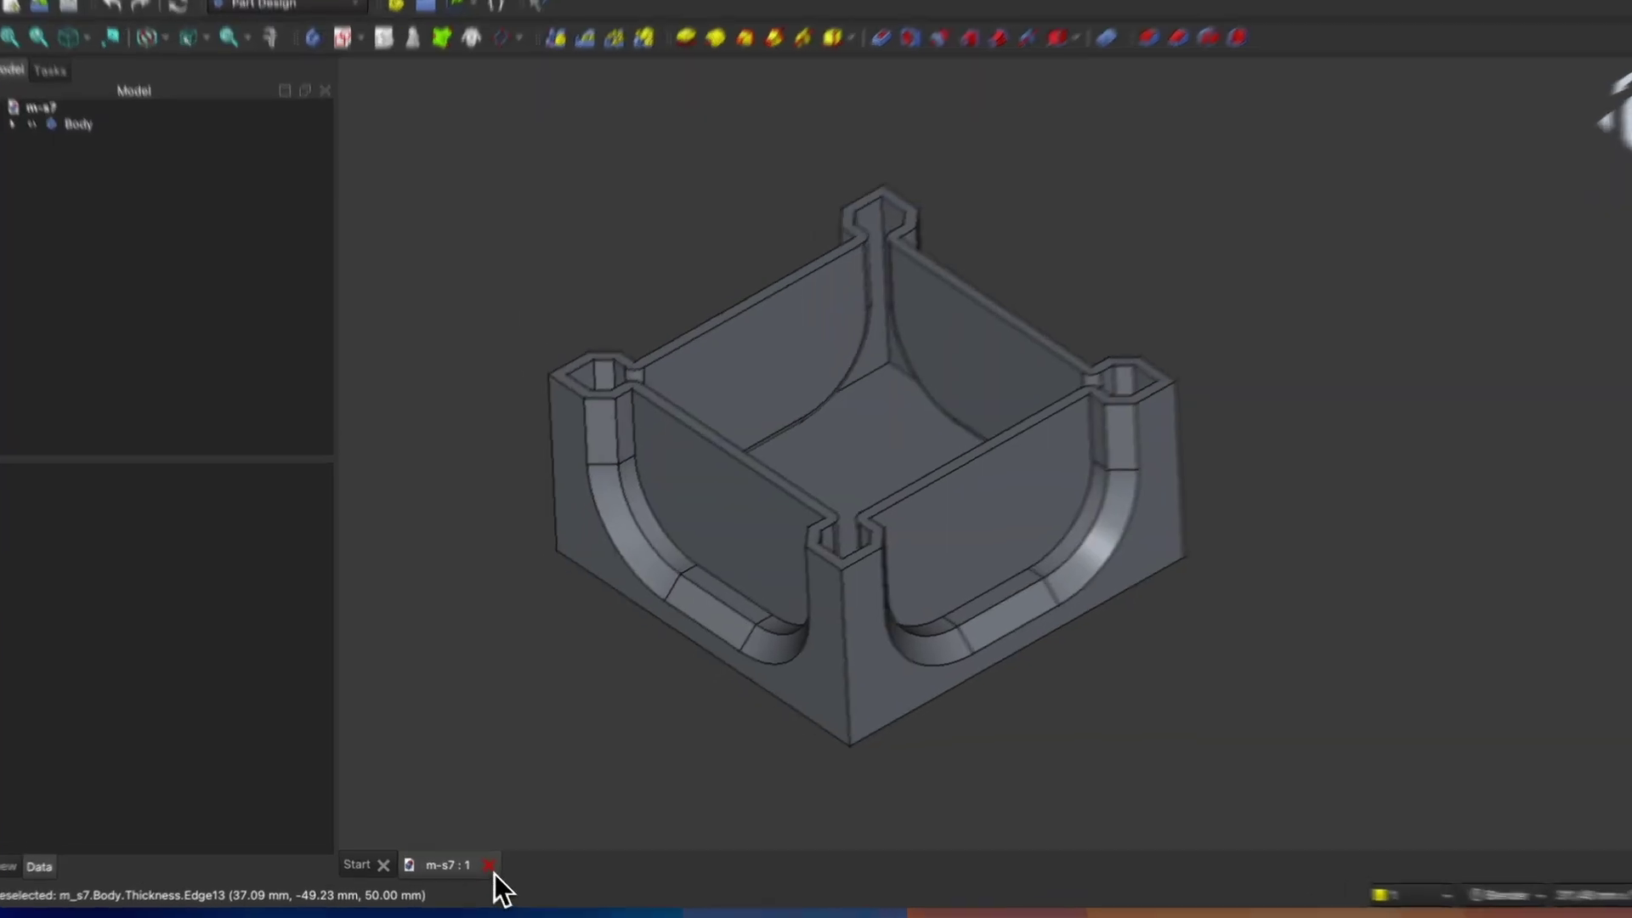
# - Close the m-s7 document, create a new parametric part and start a sketch on its XY-plane
pyautogui.click(489, 864)
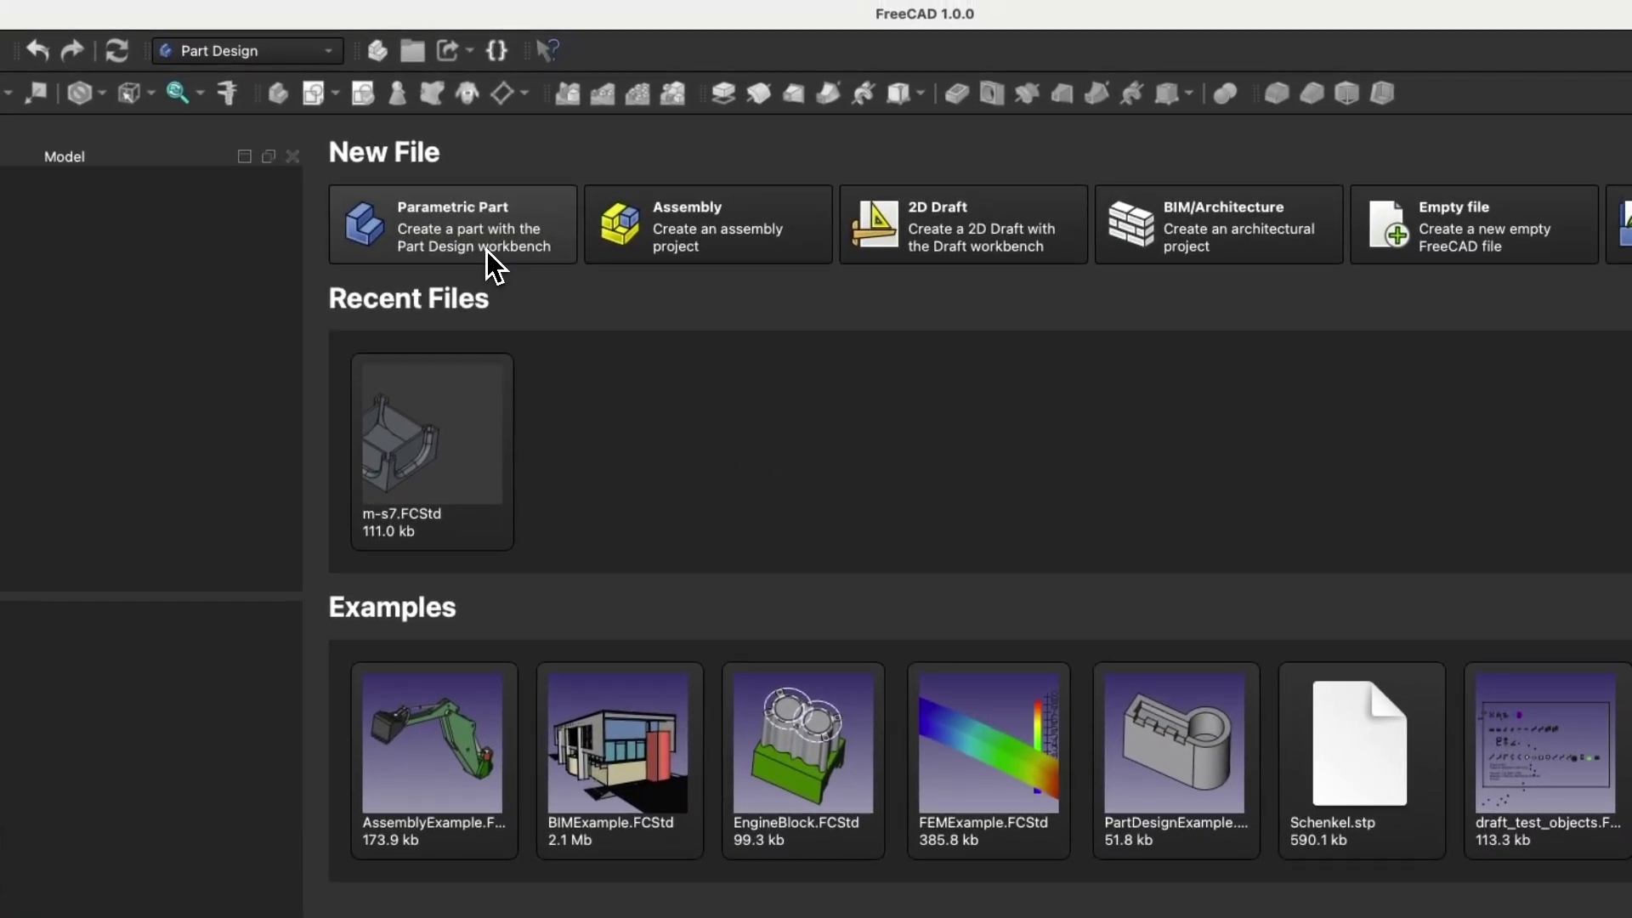
pyautogui.click(487, 249)
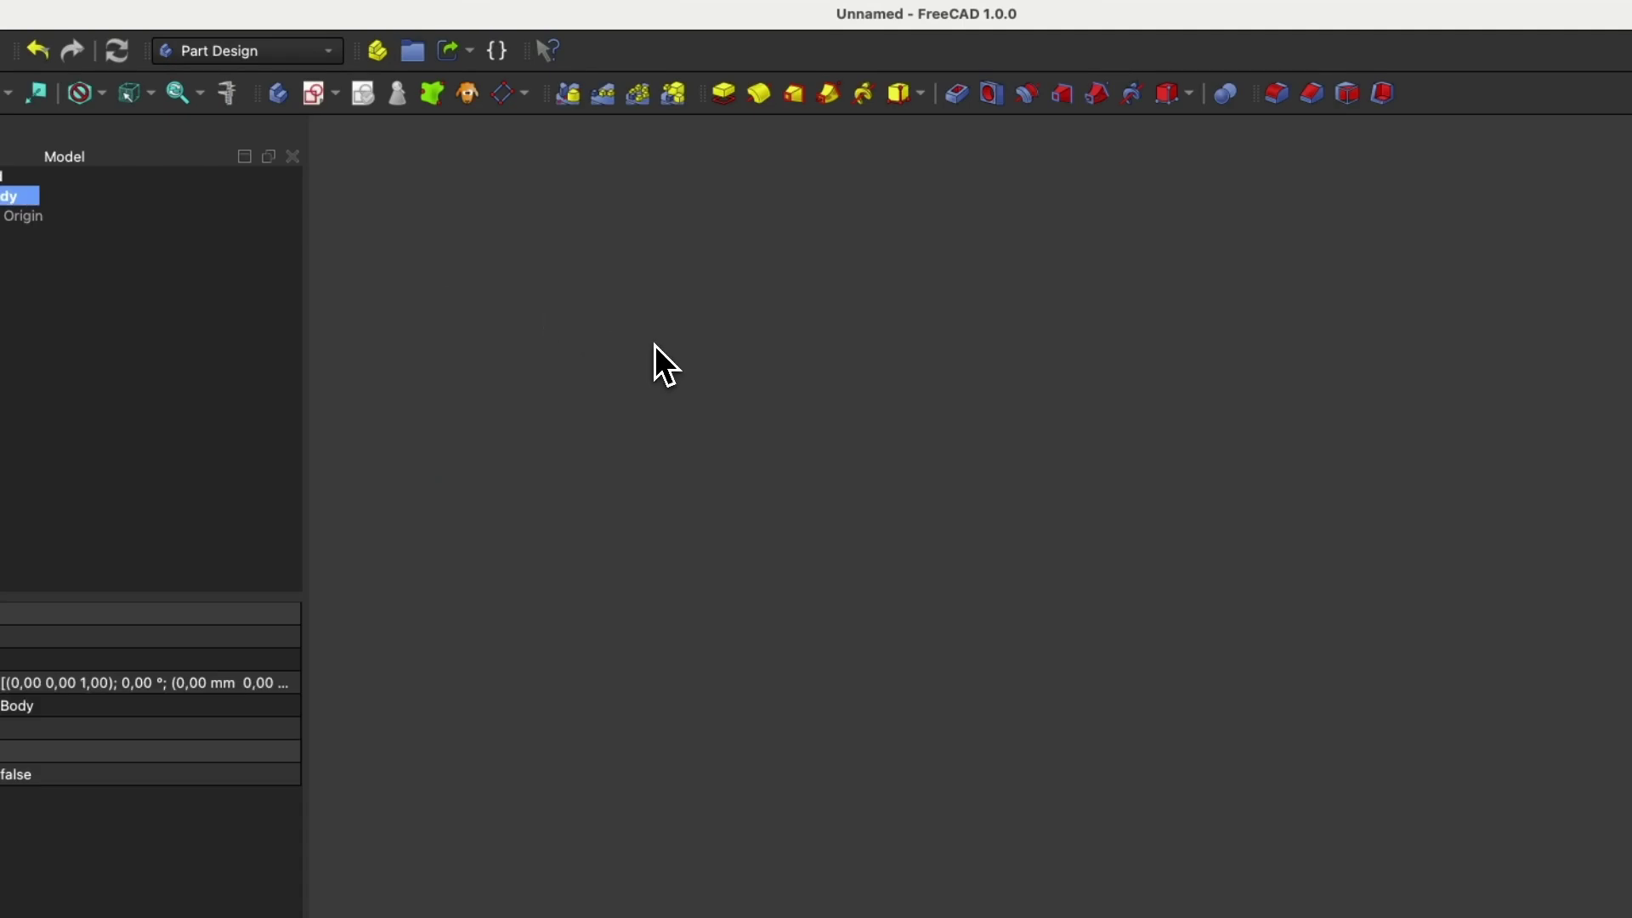
pyautogui.click(318, 108)
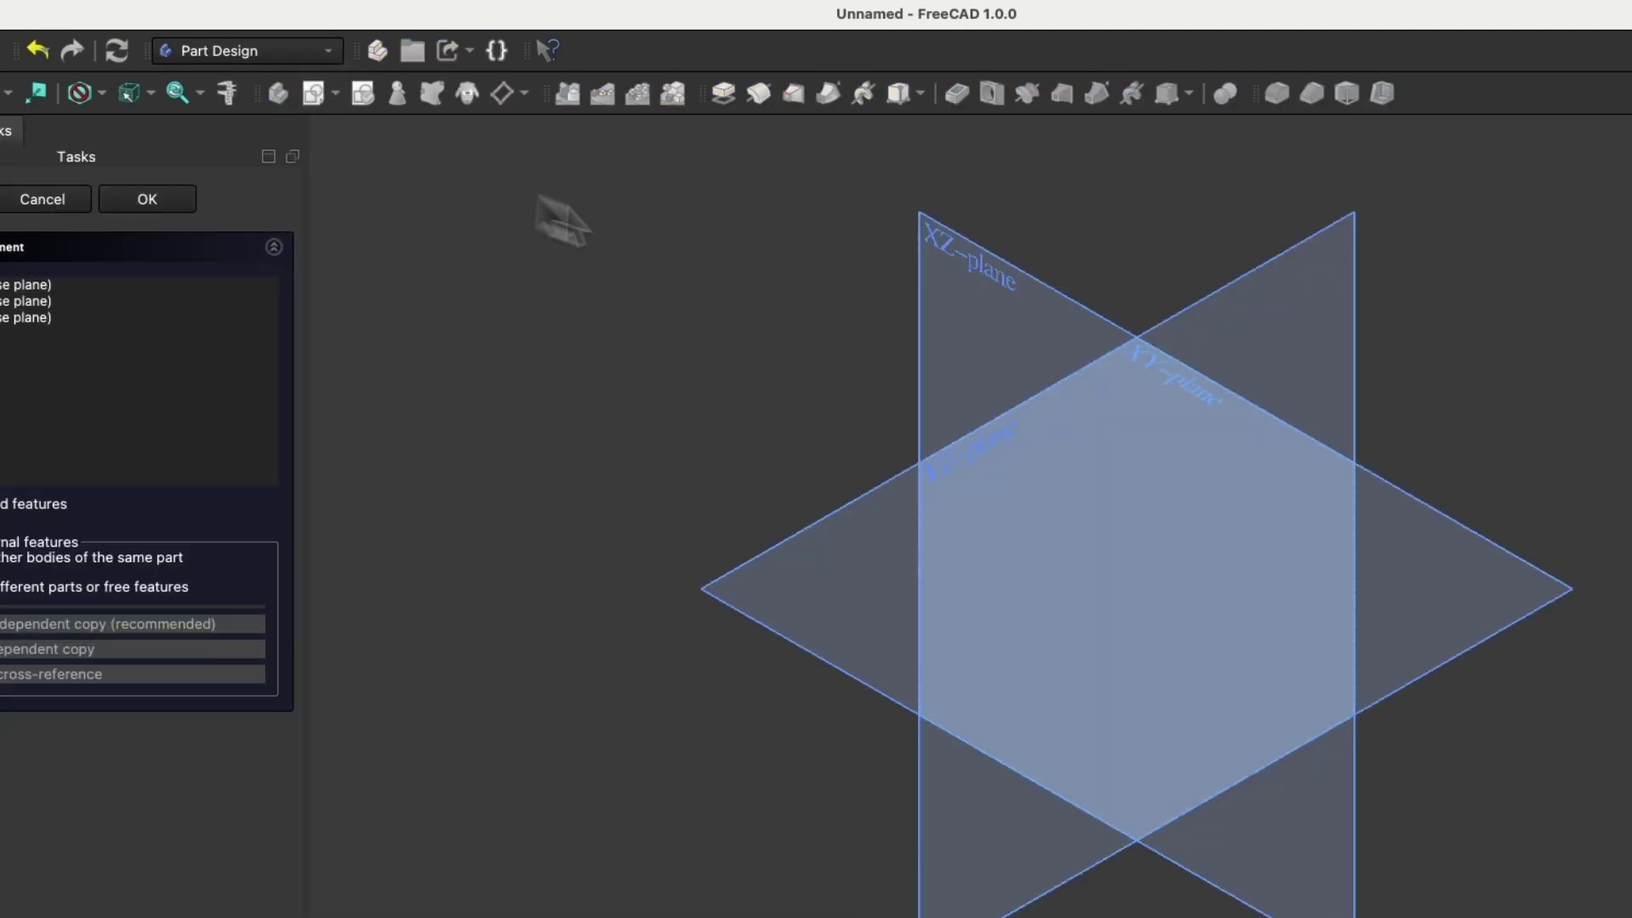
pyautogui.click(839, 533)
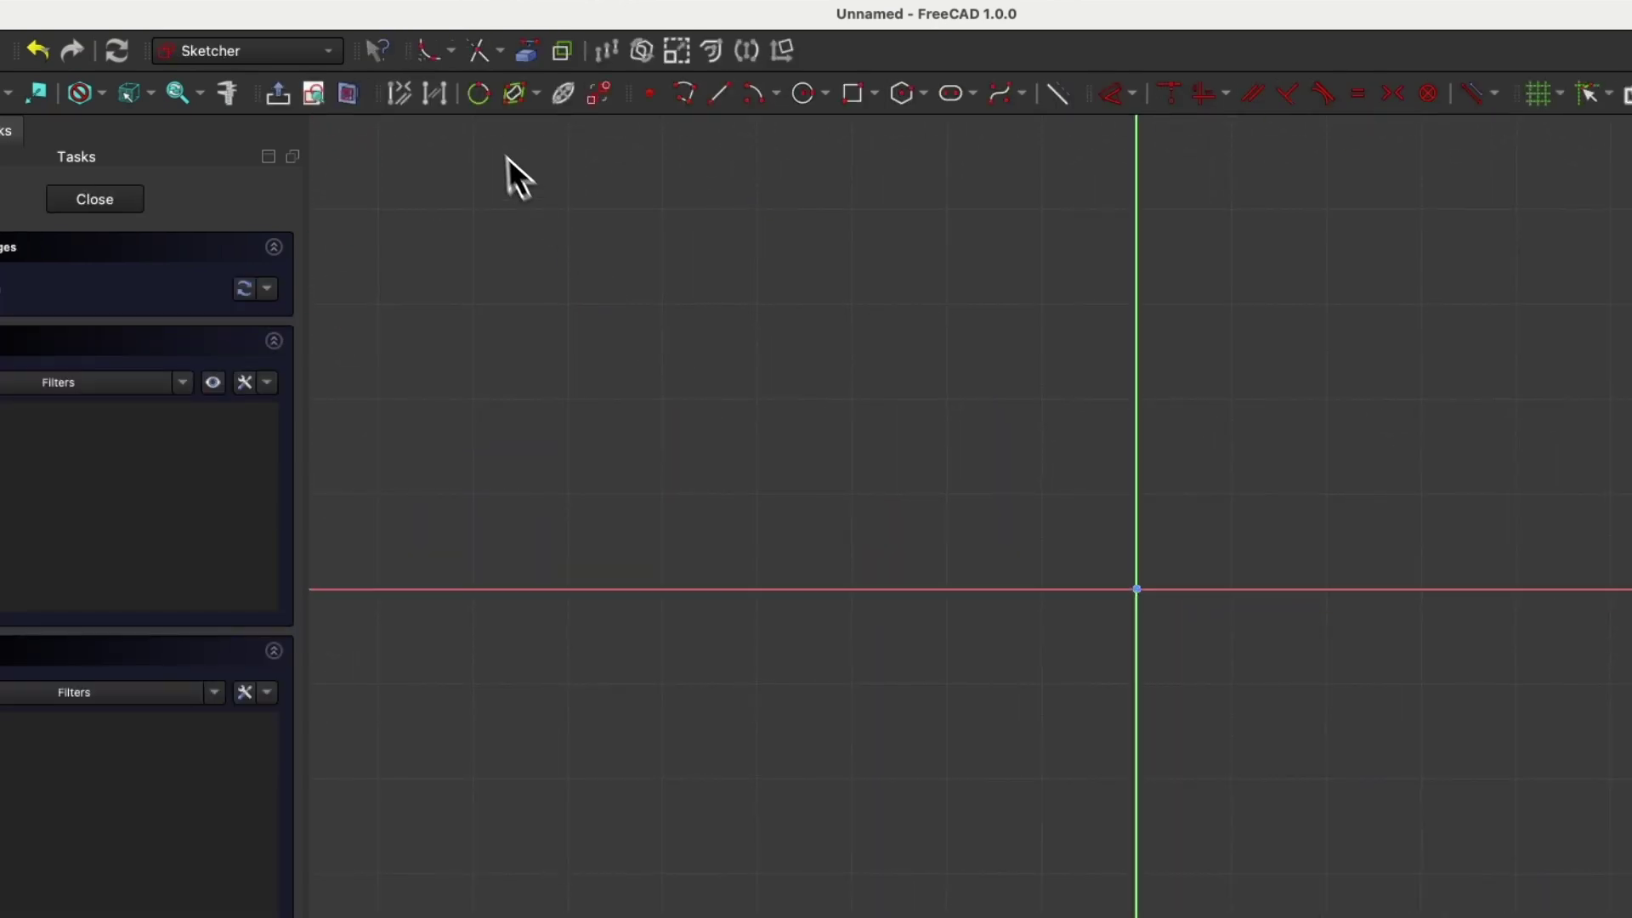
# - Draw a circle centred on the sketch origin and finish the sketch
pyautogui.click(803, 94)
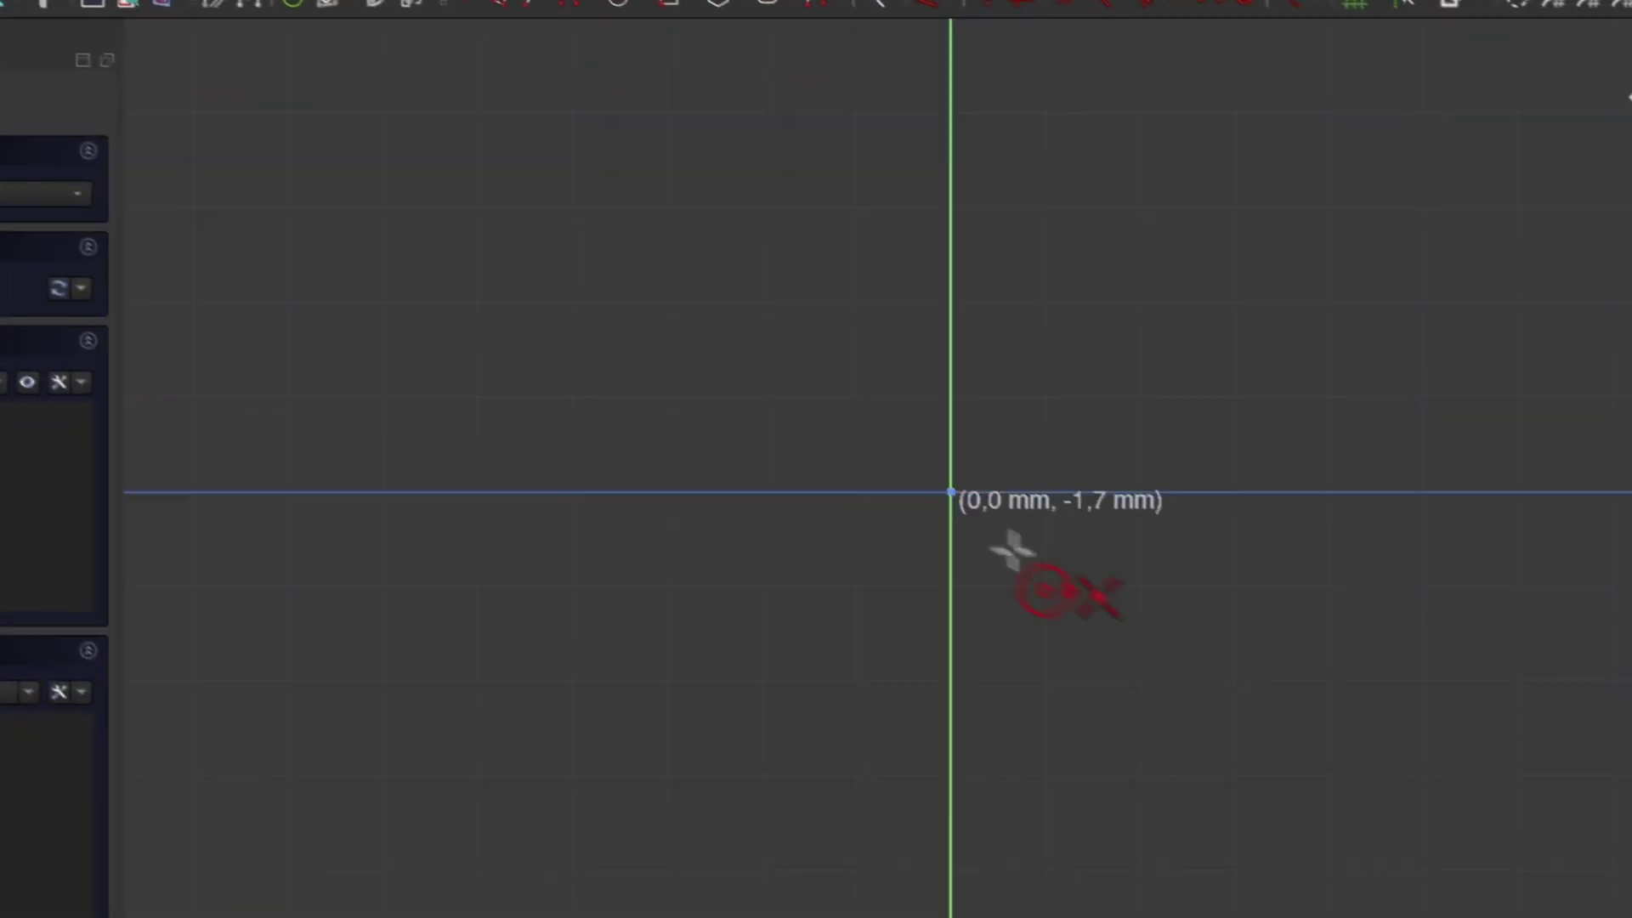
pyautogui.click(925, 478)
pyautogui.click(1325, 601)
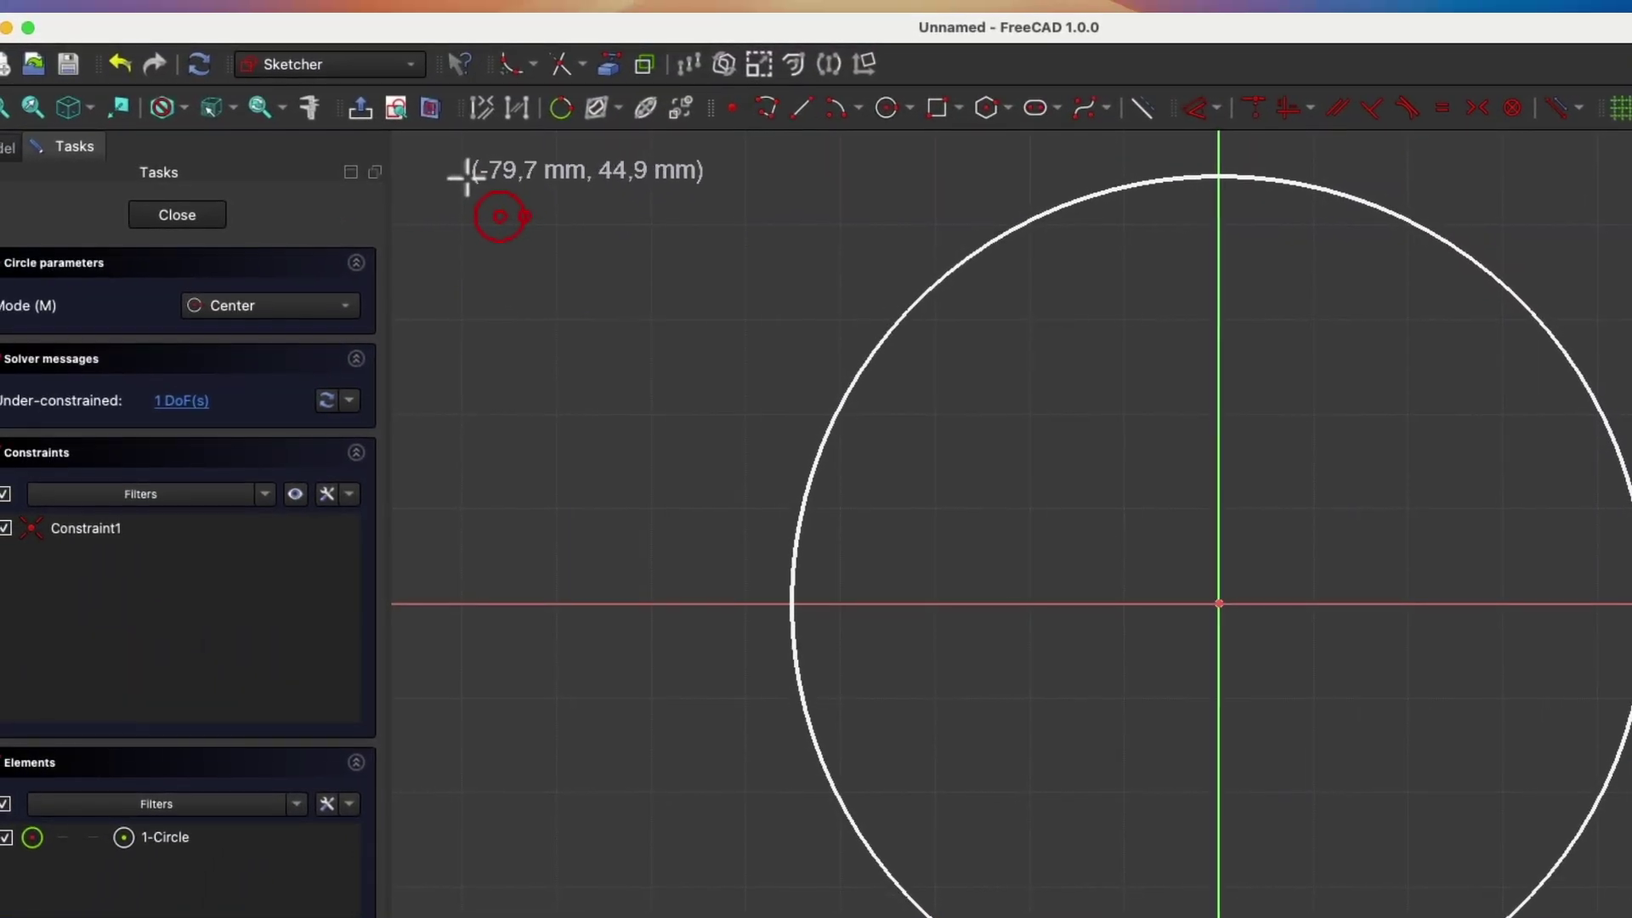
pyautogui.click(197, 216)
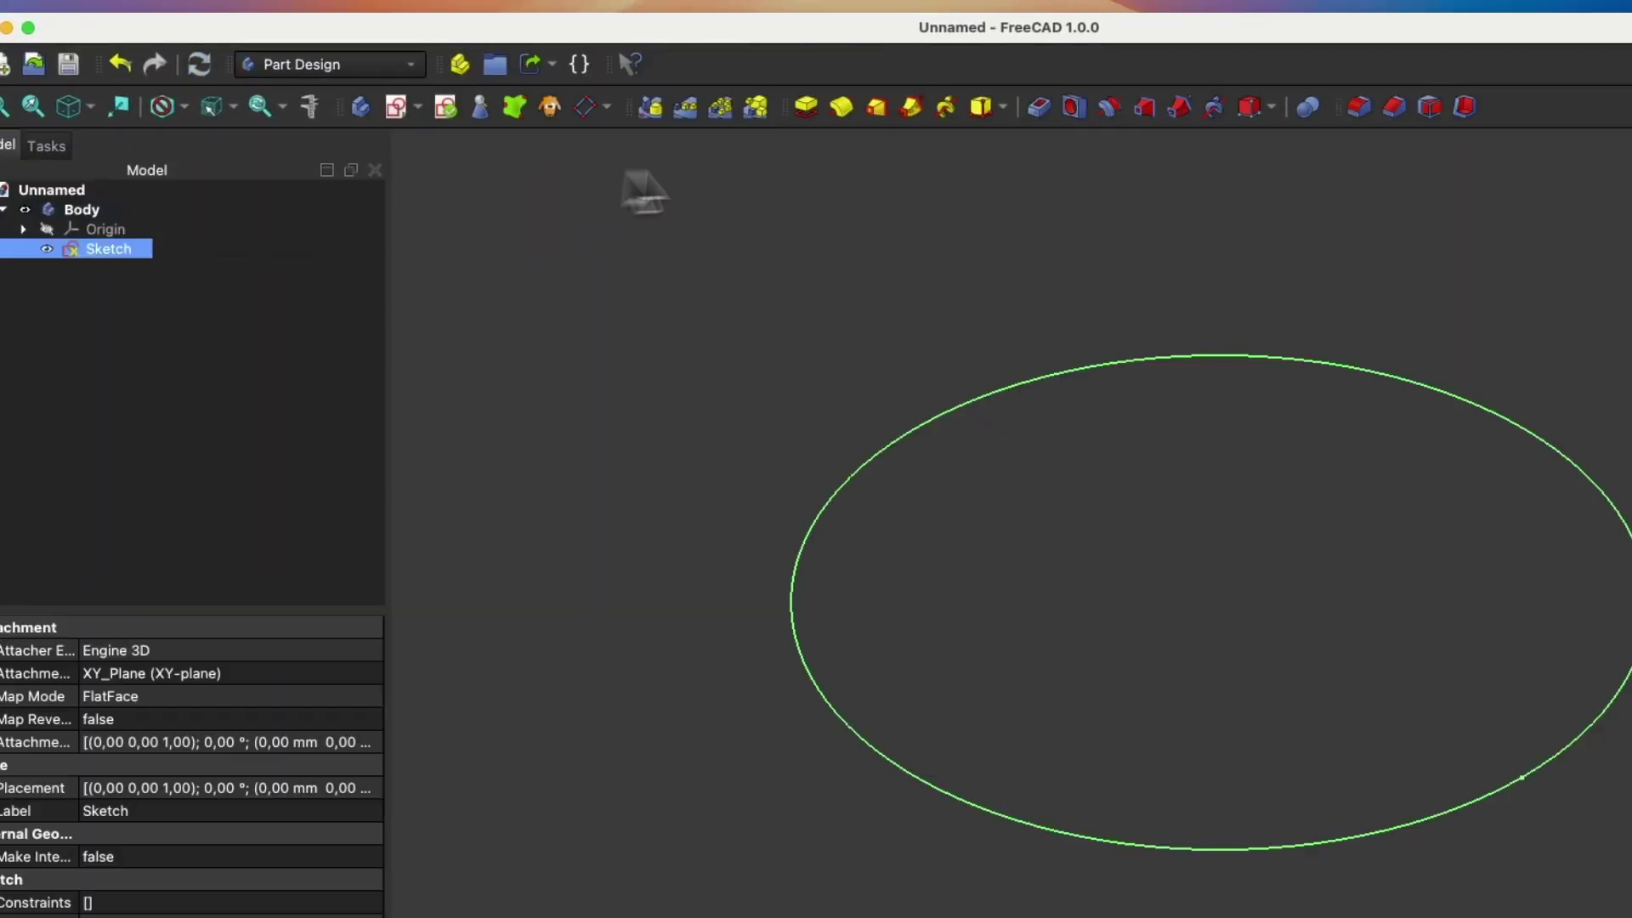
# - Pad the circle sketch 10 mm into a disc
pyautogui.click(811, 122)
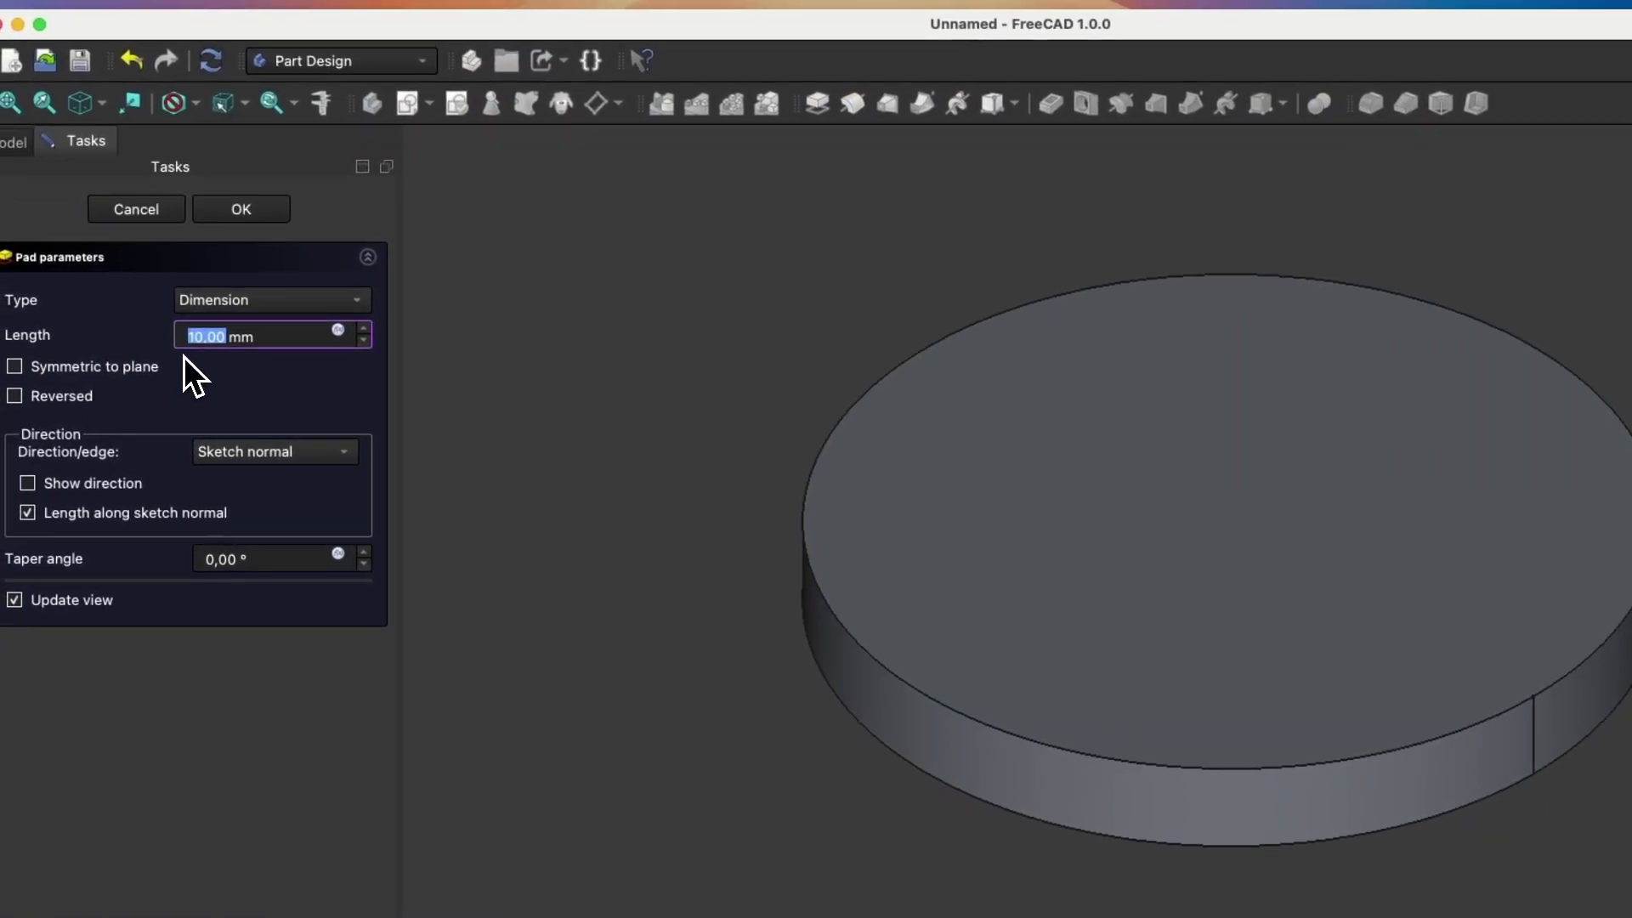
pyautogui.click(250, 220)
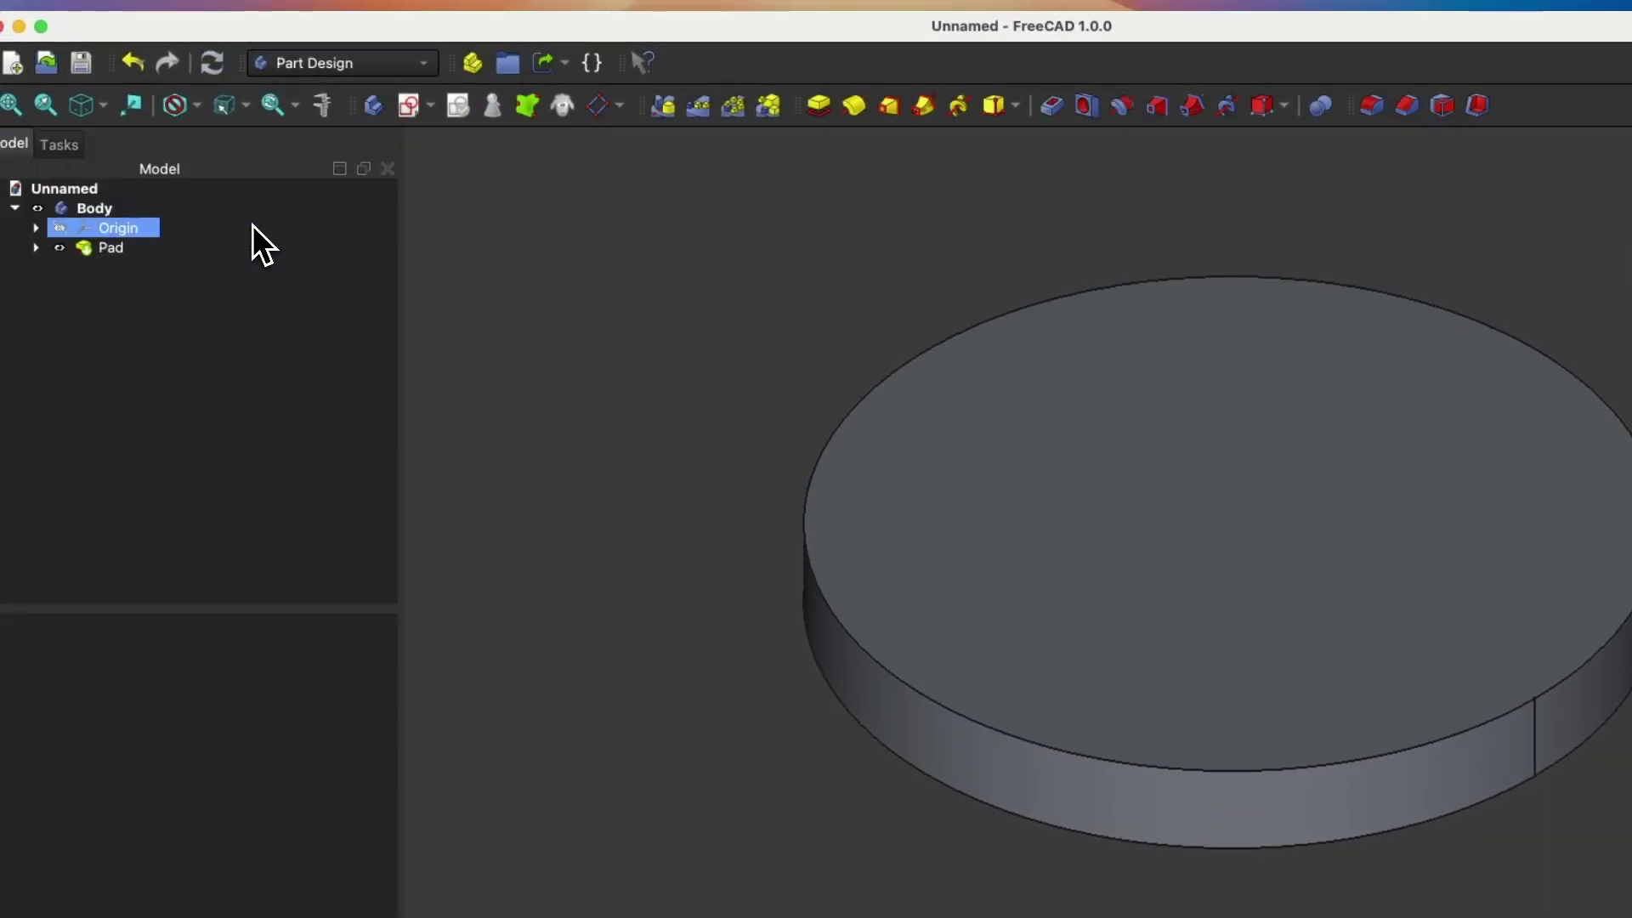
pyautogui.click(252, 224)
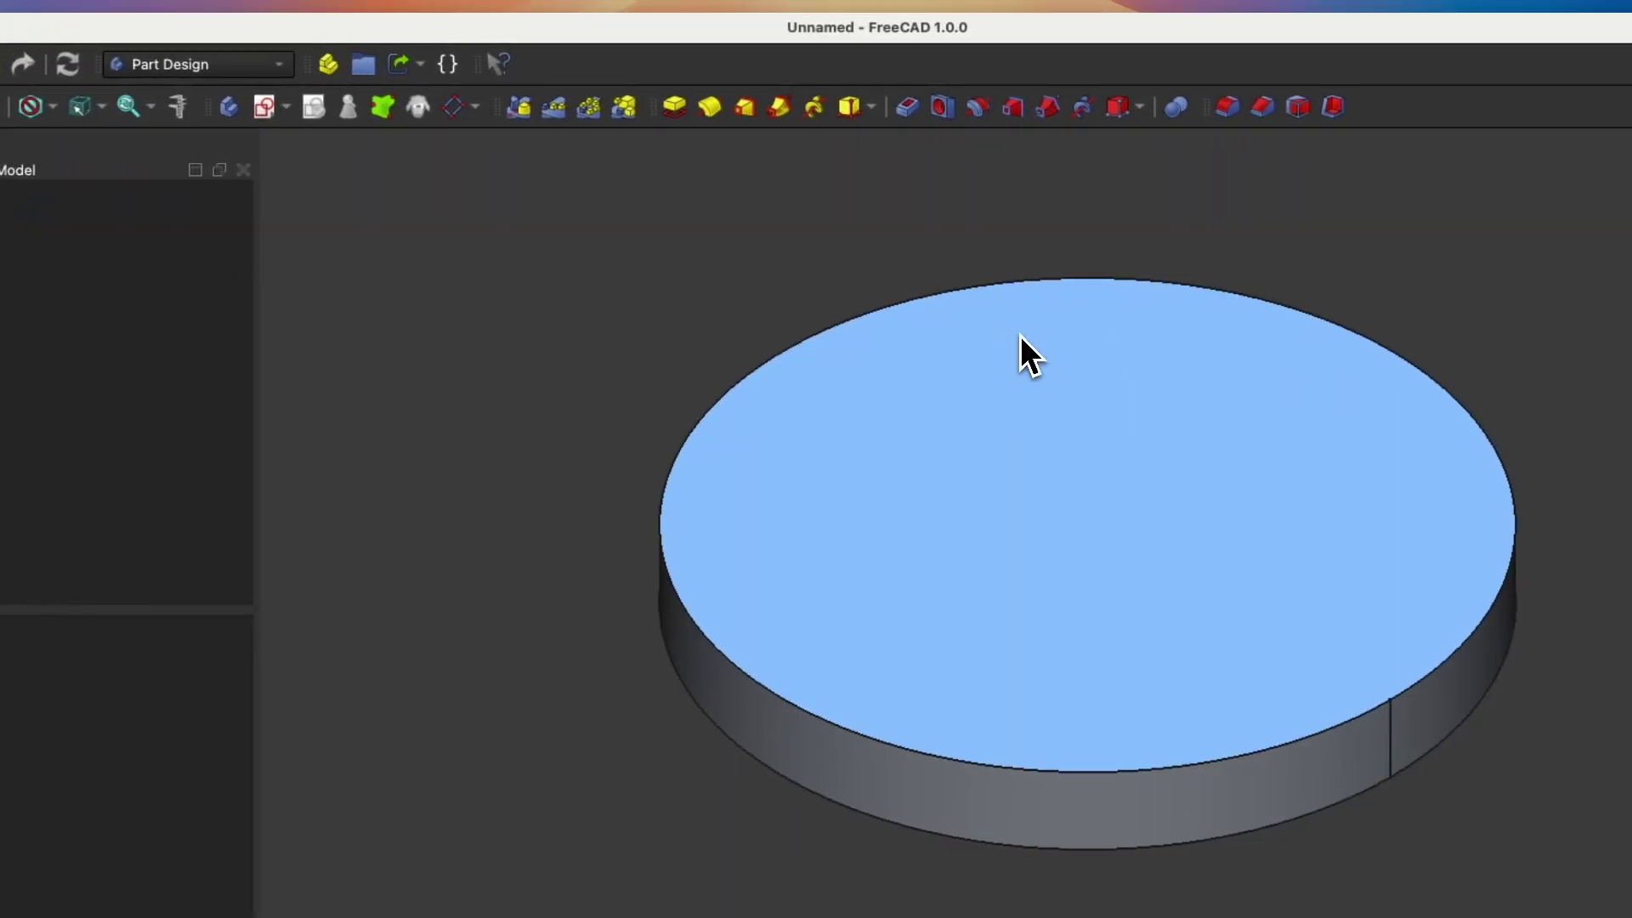
# - Sketch a small centred rectangle on the disc's top face, placed on the vertical axis near the rim
pyautogui.click(1019, 336)
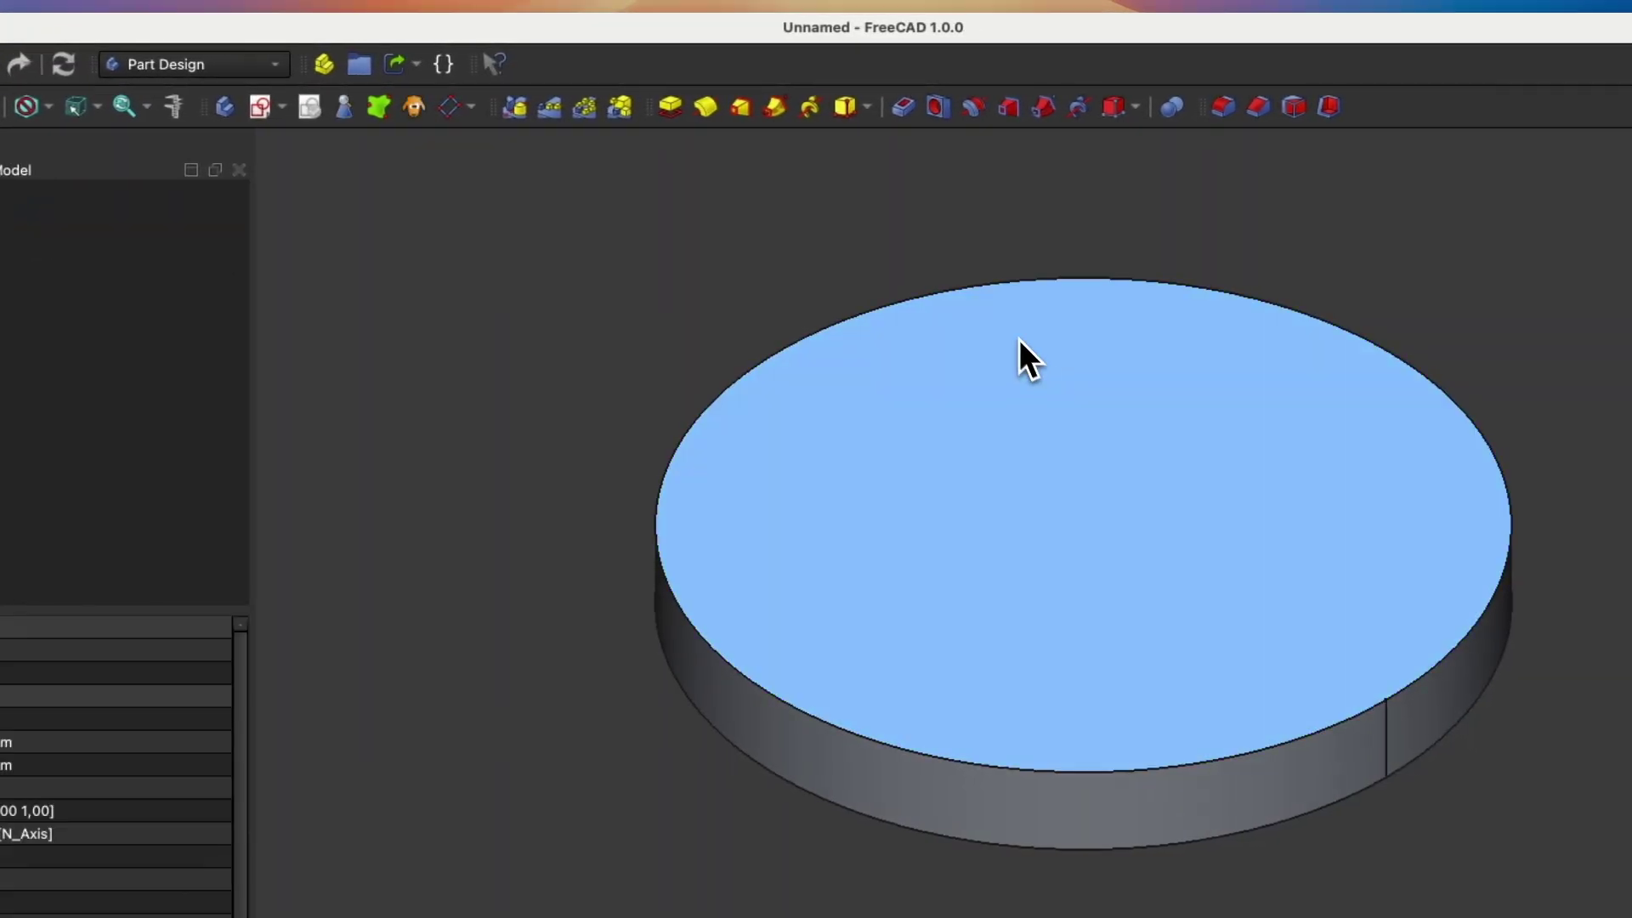
pyautogui.click(1064, 372)
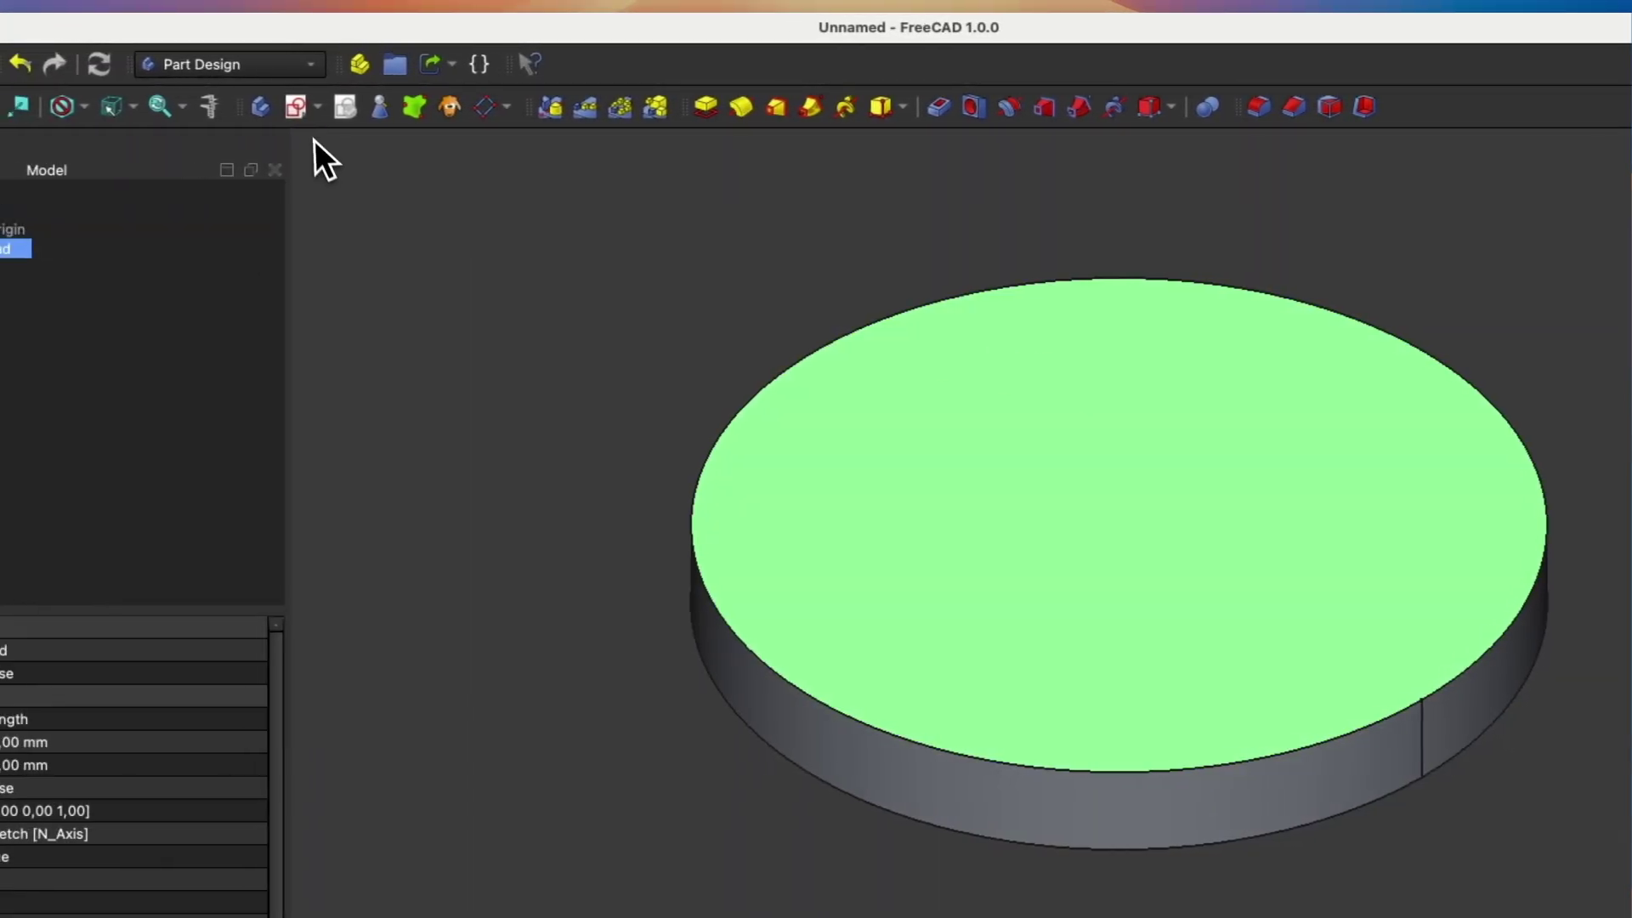
pyautogui.click(313, 120)
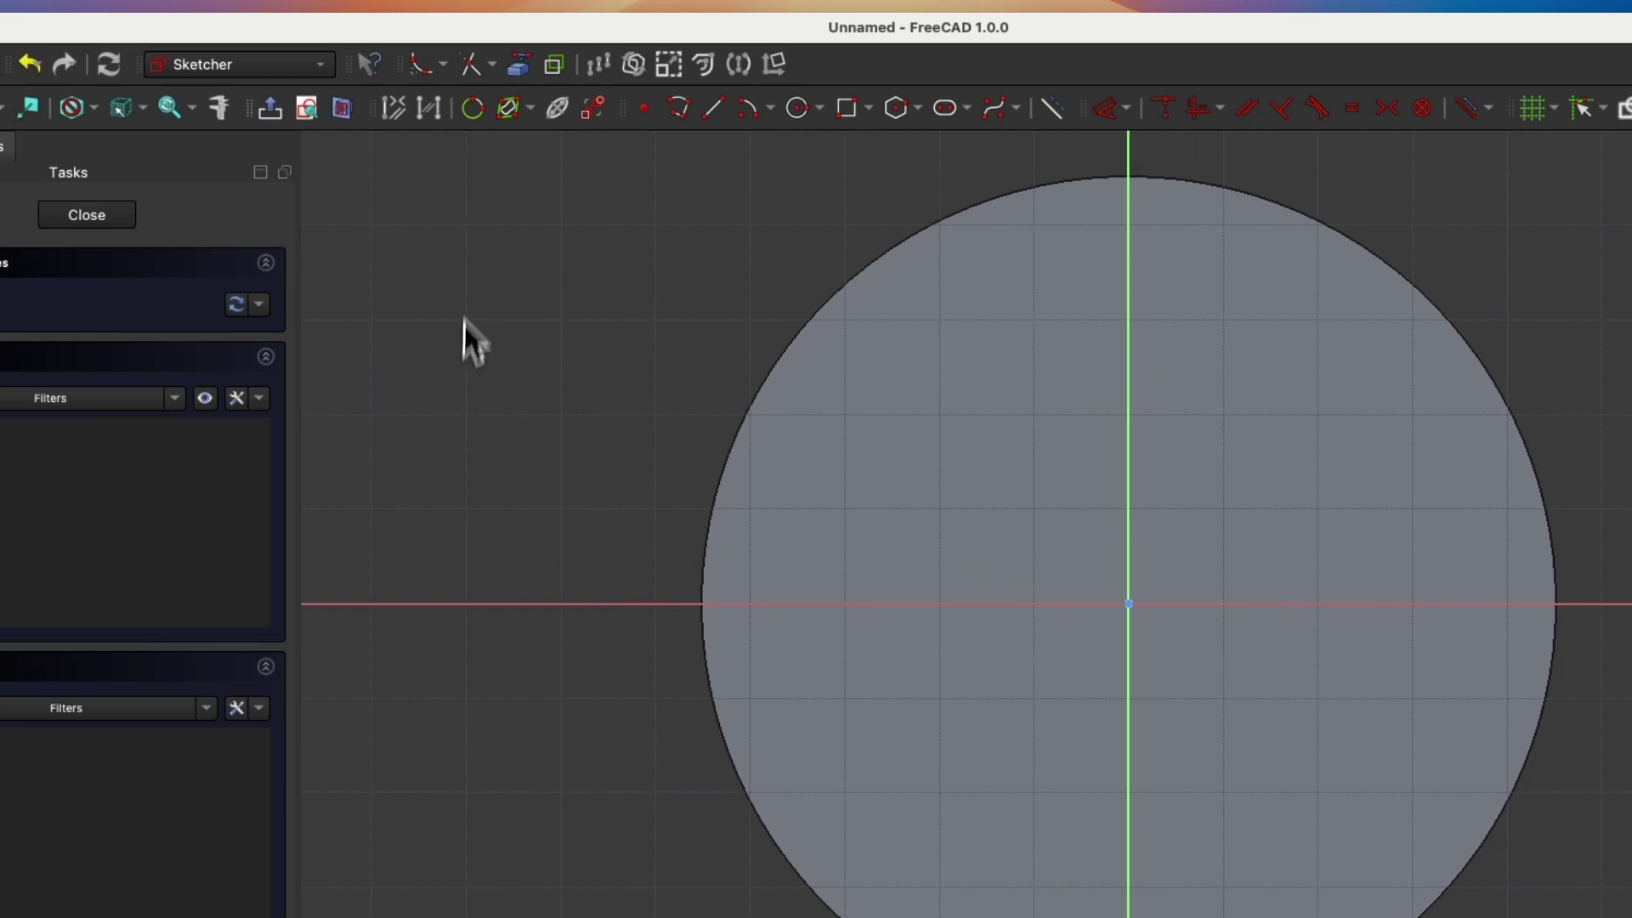
pyautogui.click(865, 120)
pyautogui.click(857, 166)
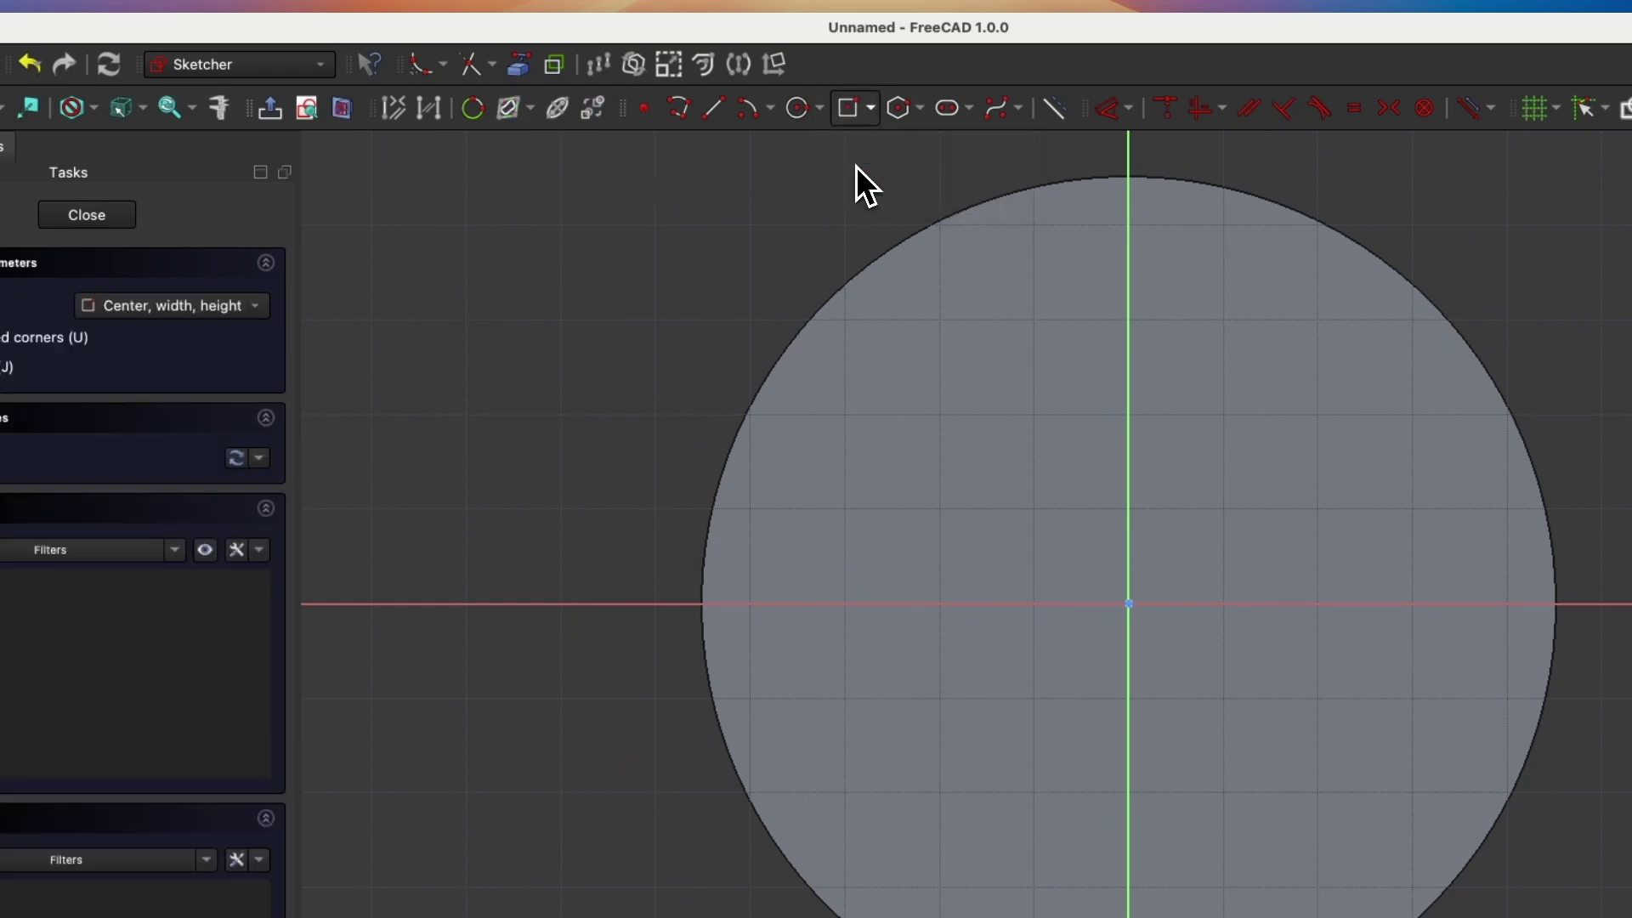
pyautogui.click(1129, 263)
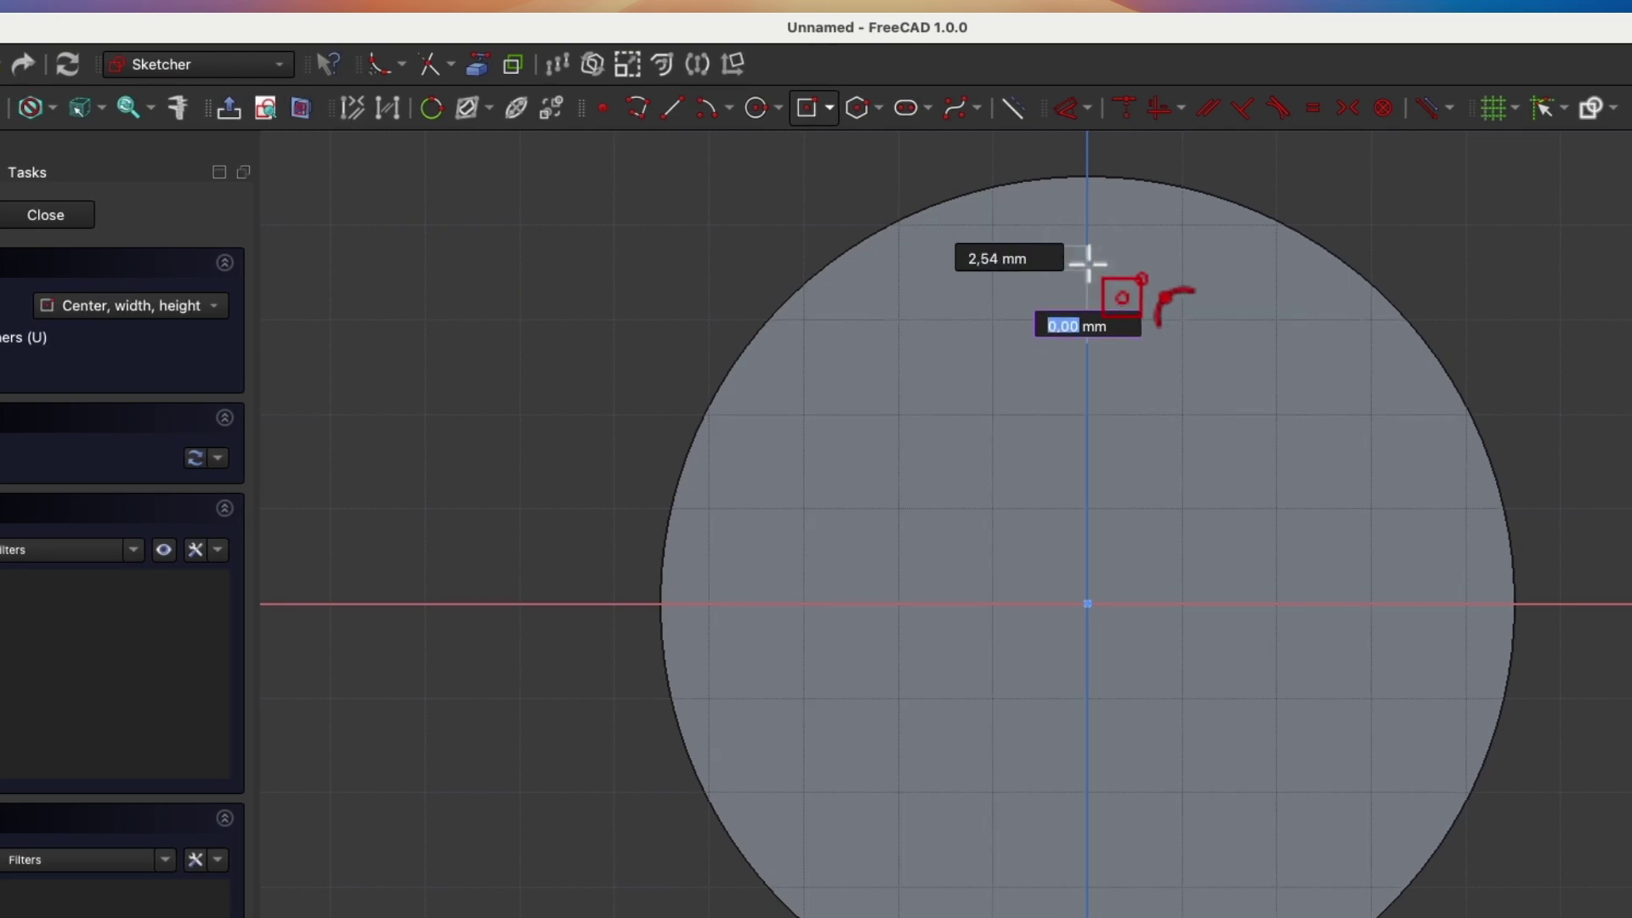
pyautogui.click(1133, 299)
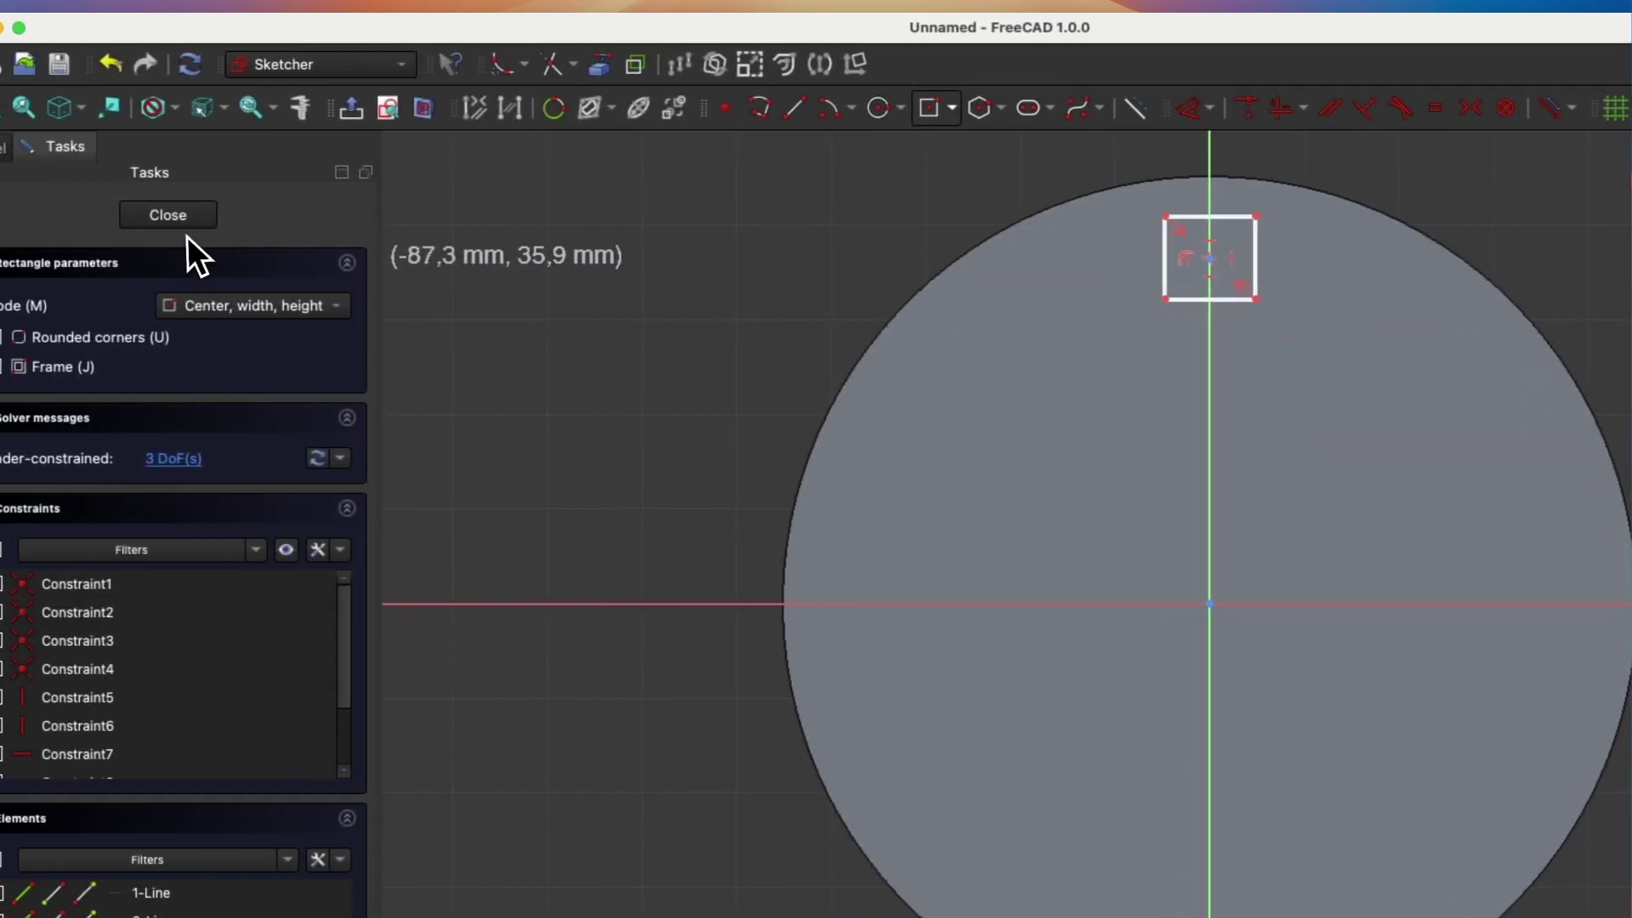
pyautogui.click(183, 219)
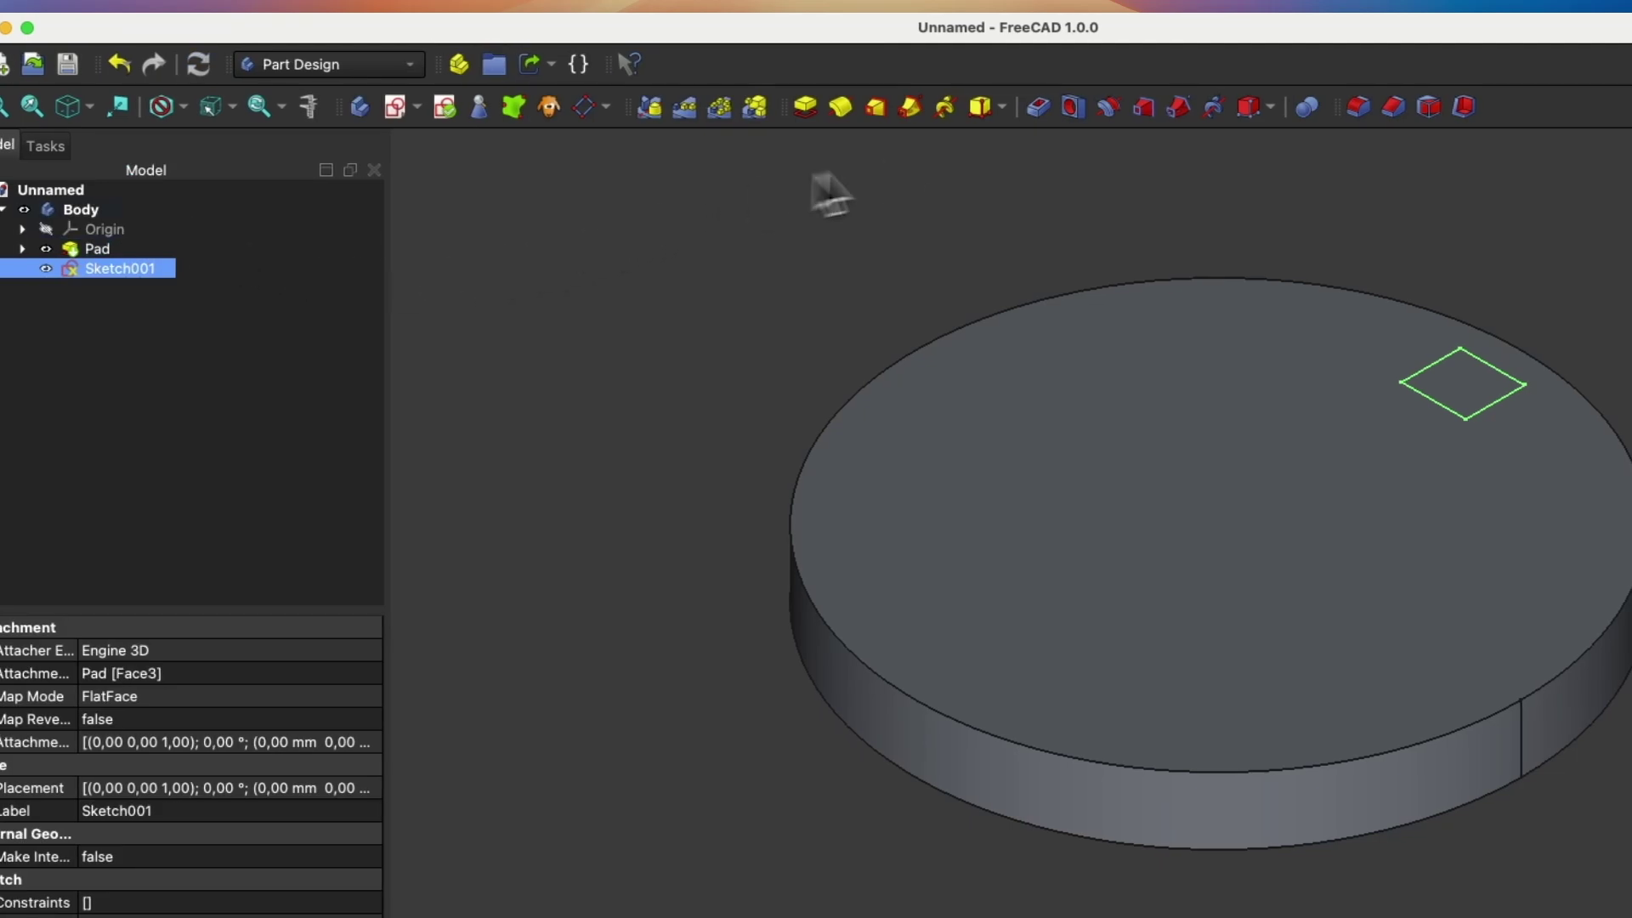
# - Cut the small rectangle into the disc as a 5 mm deep pocket
pyautogui.click(1039, 118)
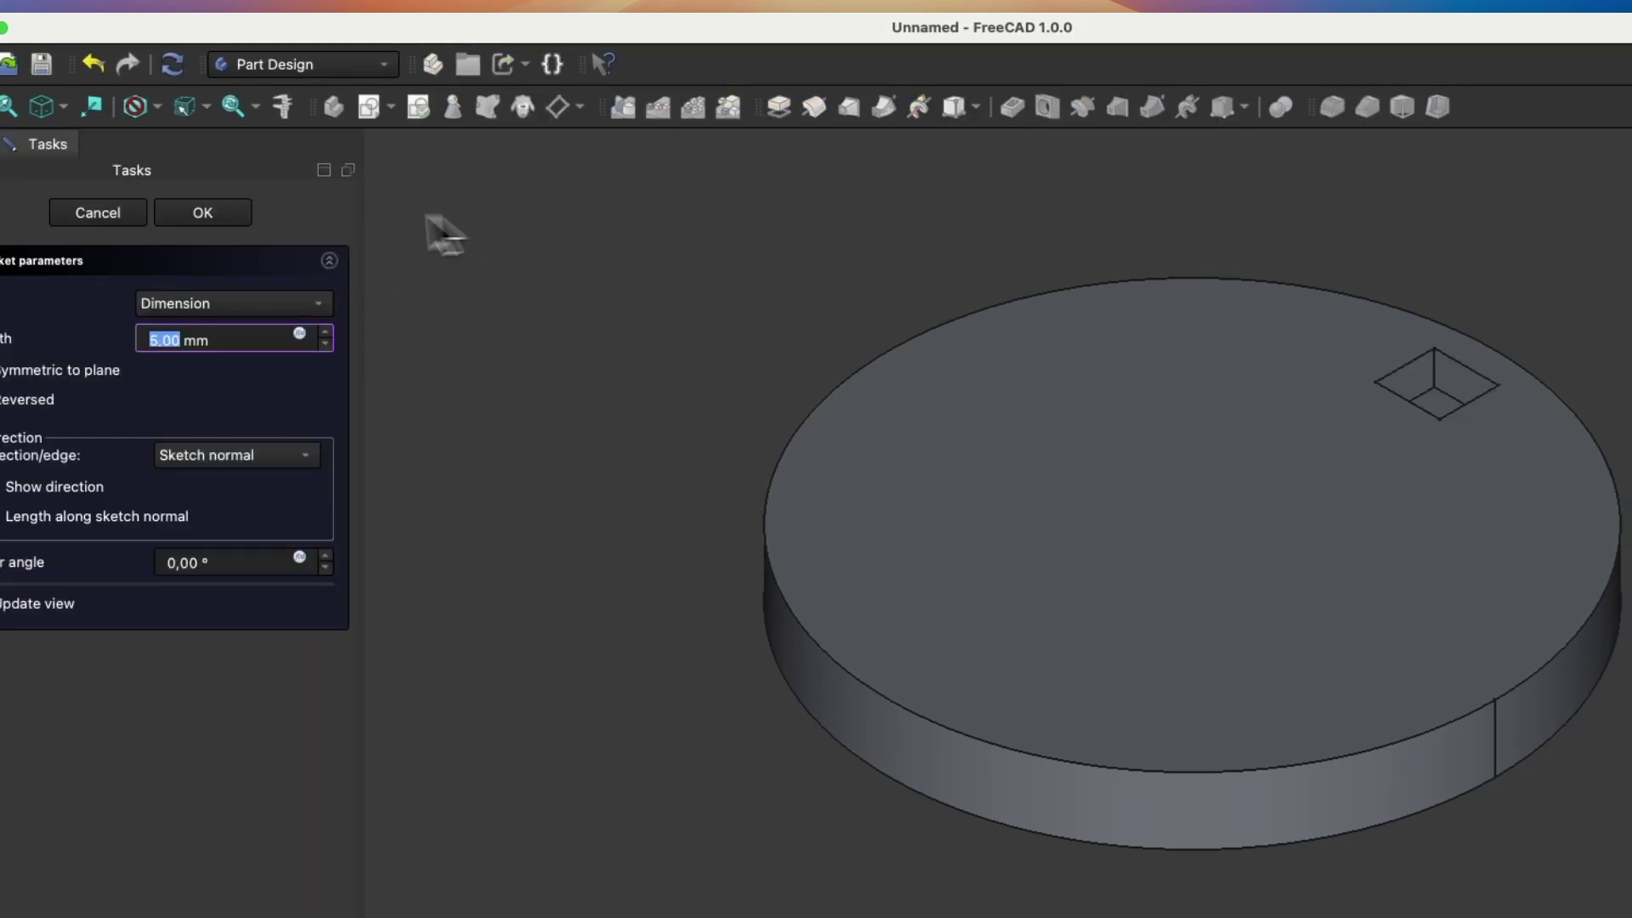
pyautogui.click(202, 213)
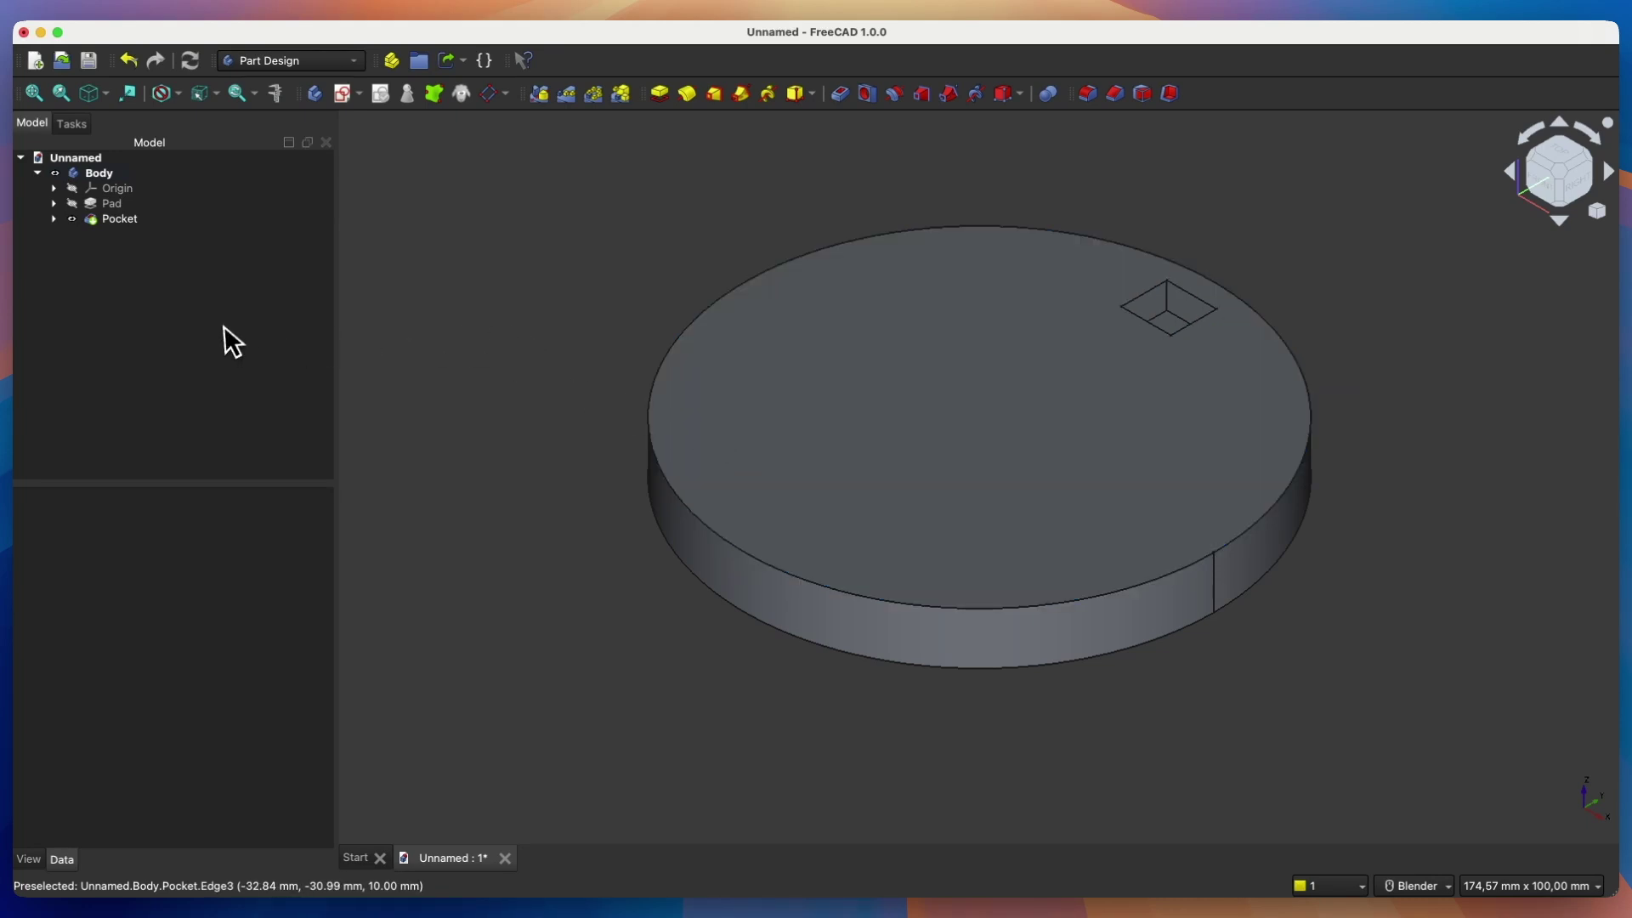
# - Create a polar pattern of the pocket around the Base Z axis with 7 occurrences over 360°
pyautogui.click(119, 220)
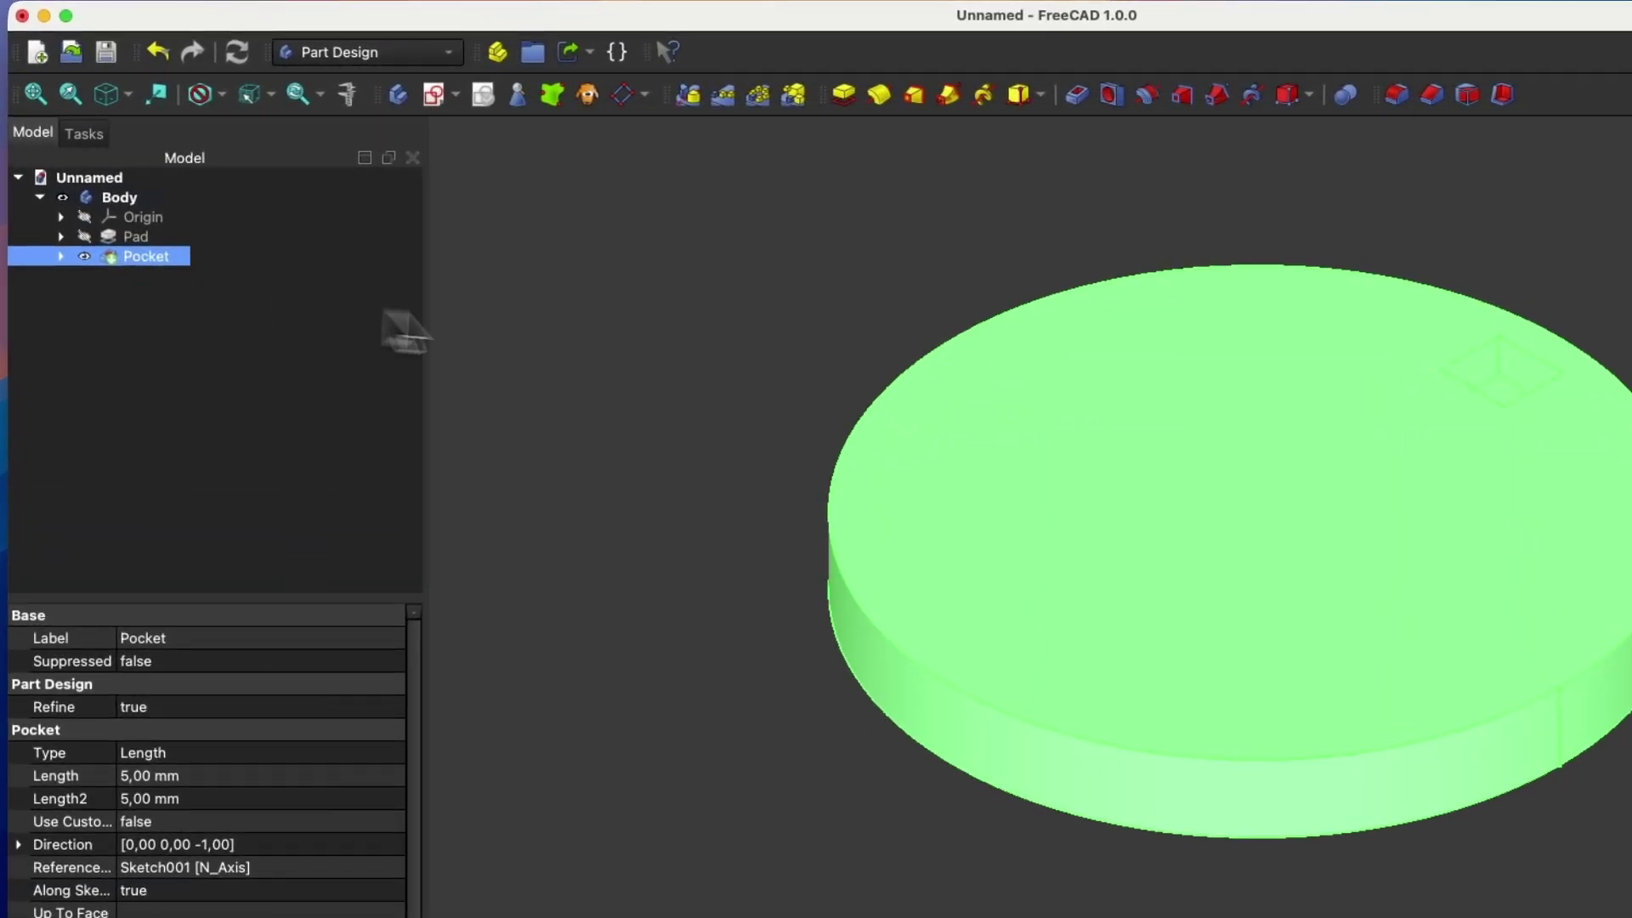
pyautogui.click(763, 109)
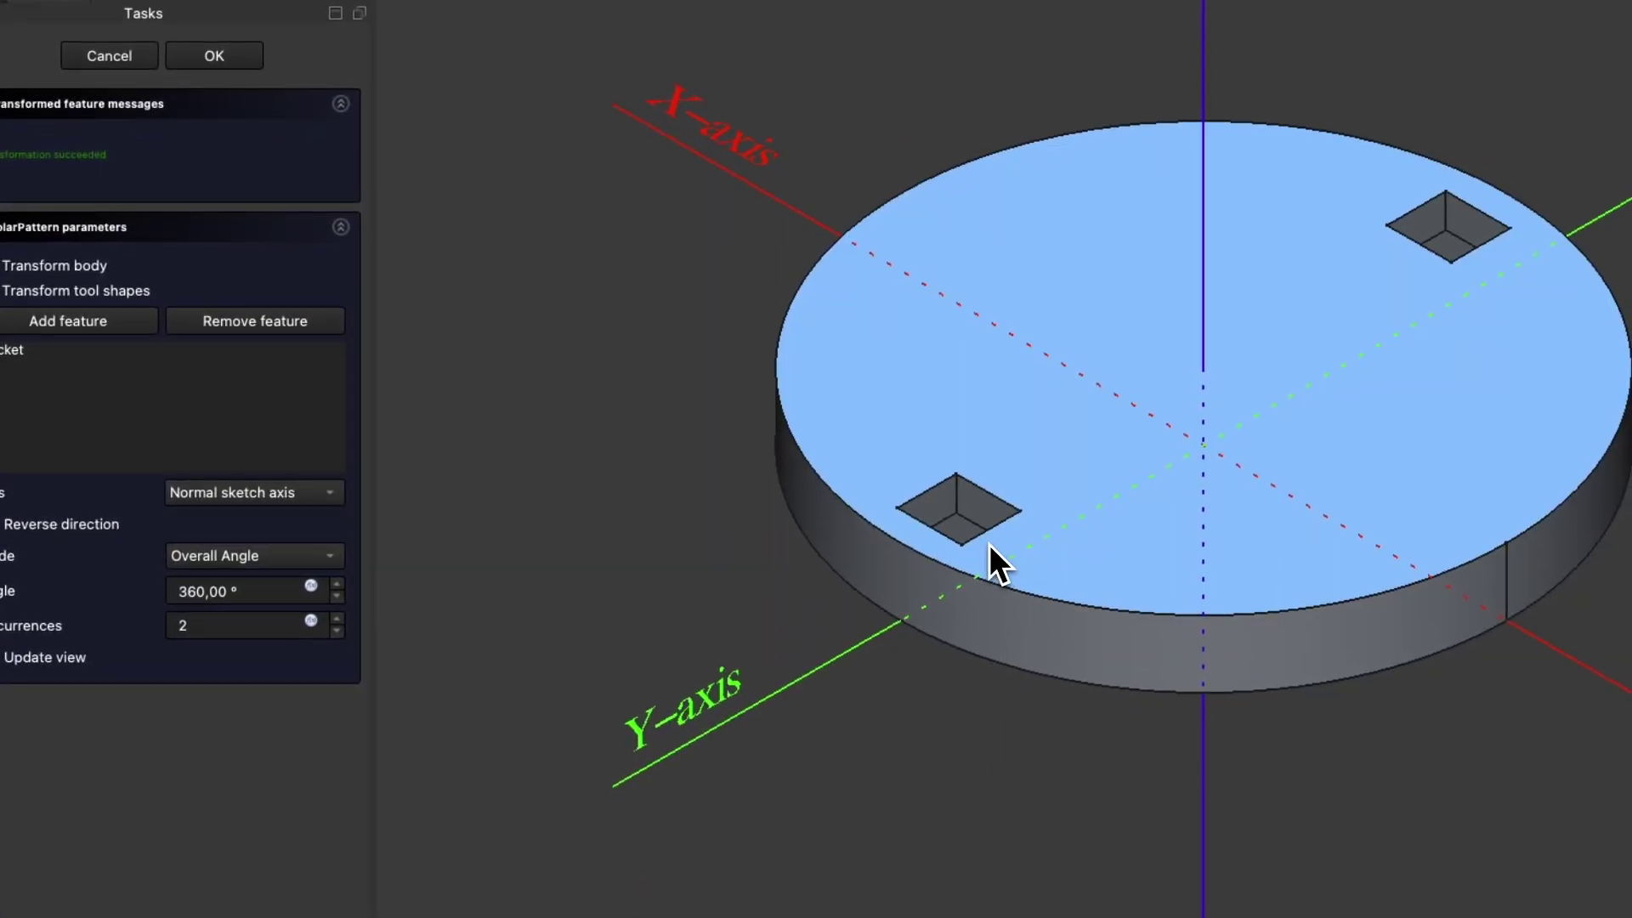
pyautogui.click(256, 501)
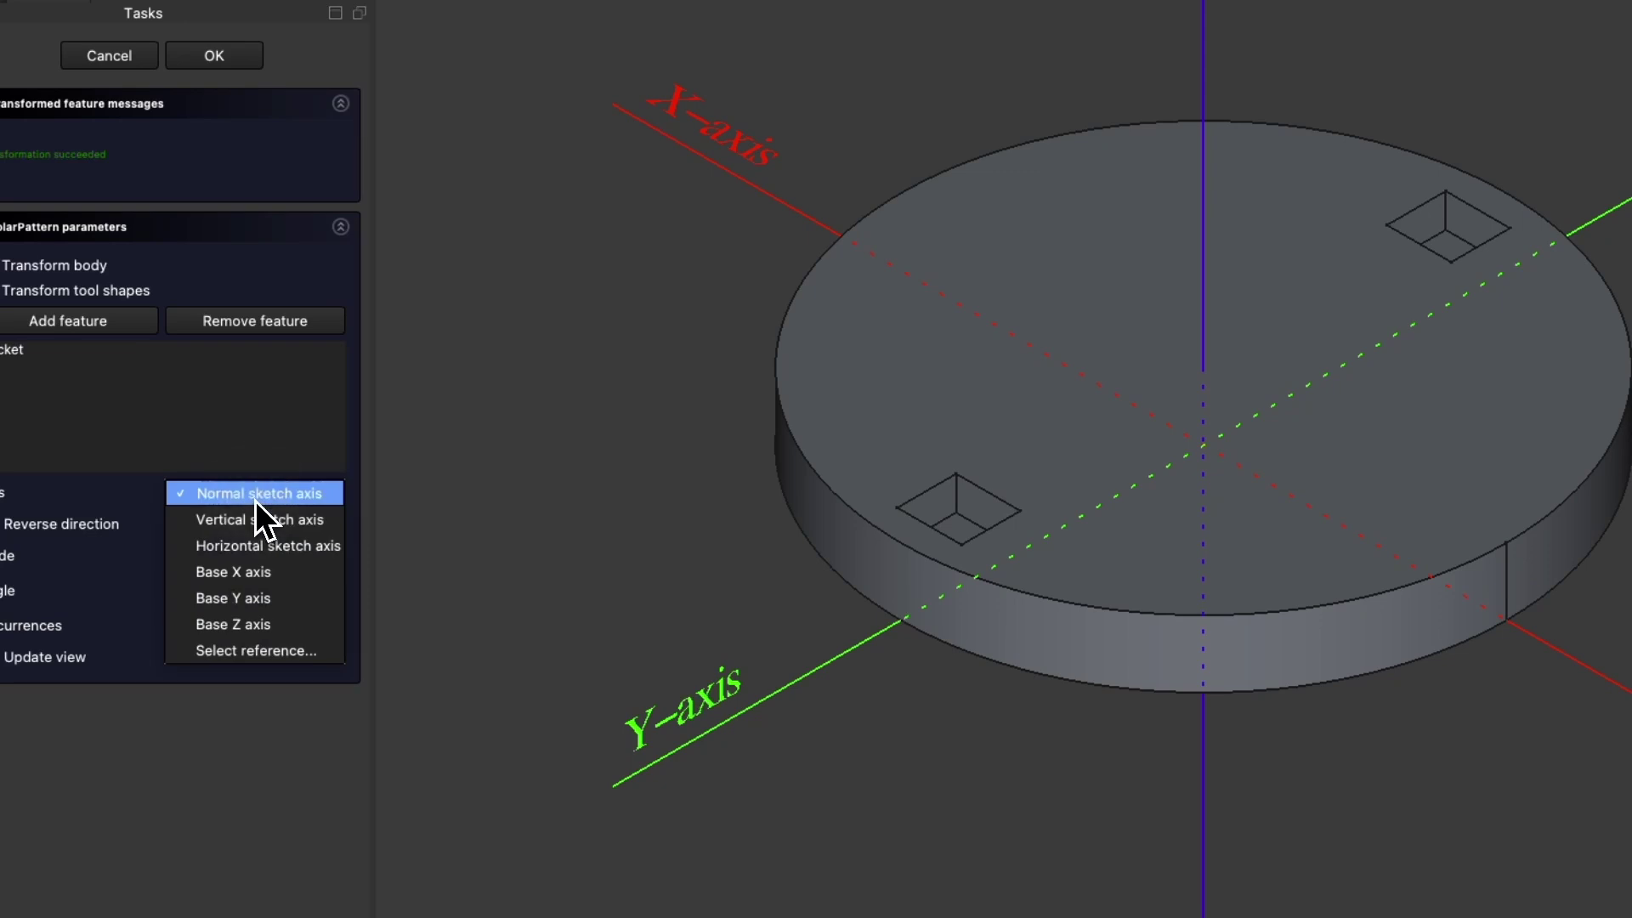
pyautogui.click(249, 624)
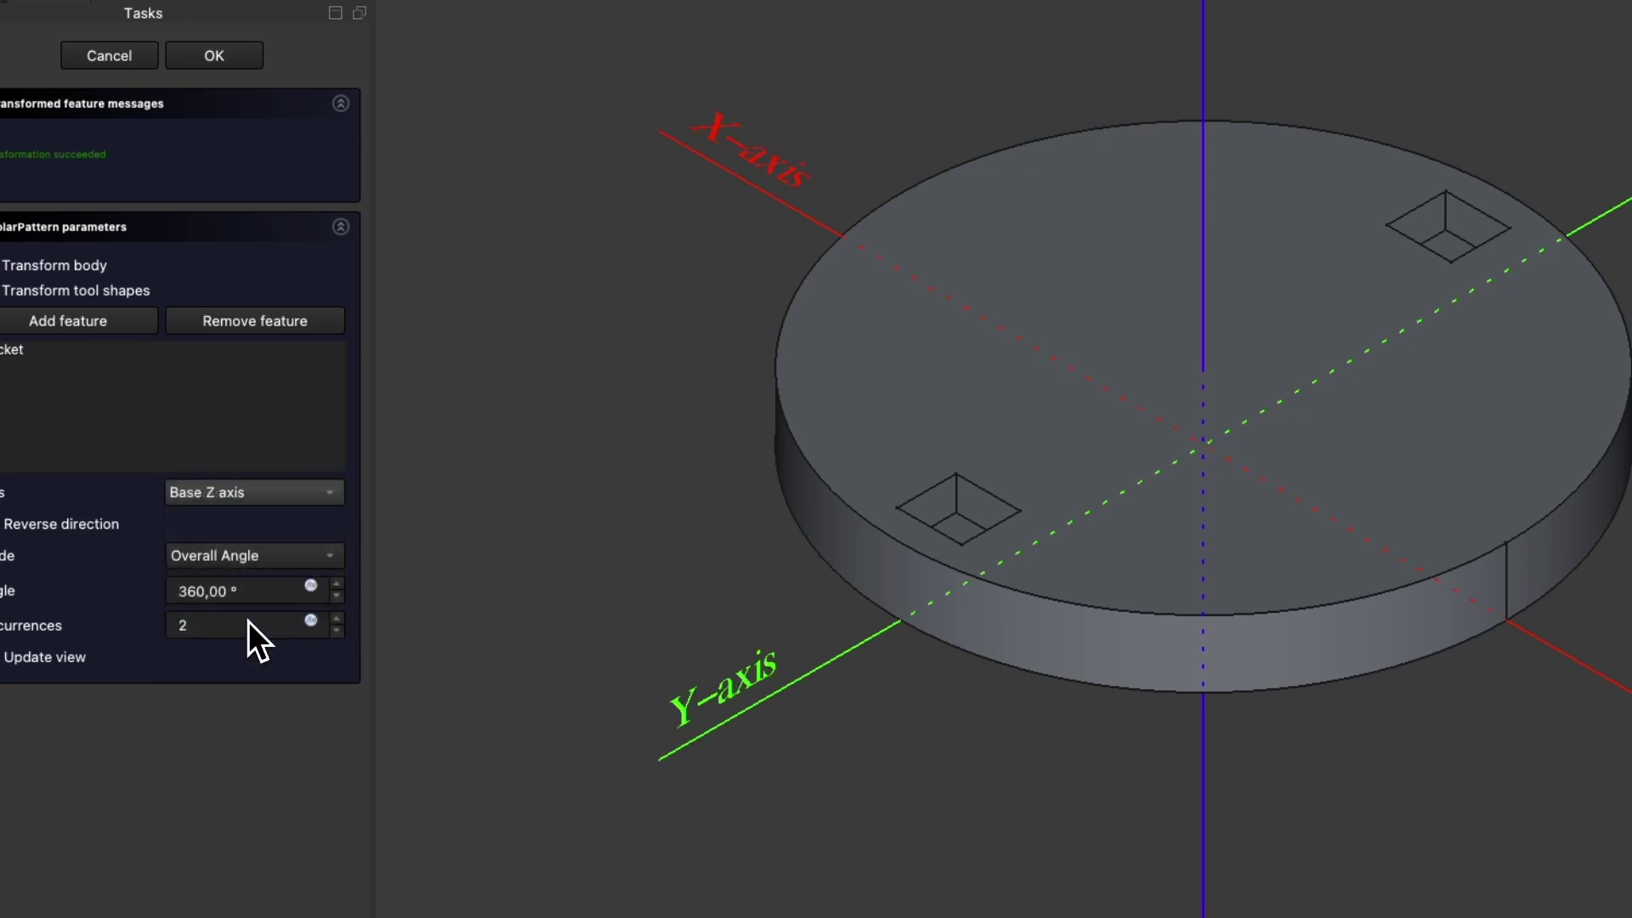
pyautogui.click(337, 618)
pyautogui.click(337, 619)
pyautogui.click(337, 619)
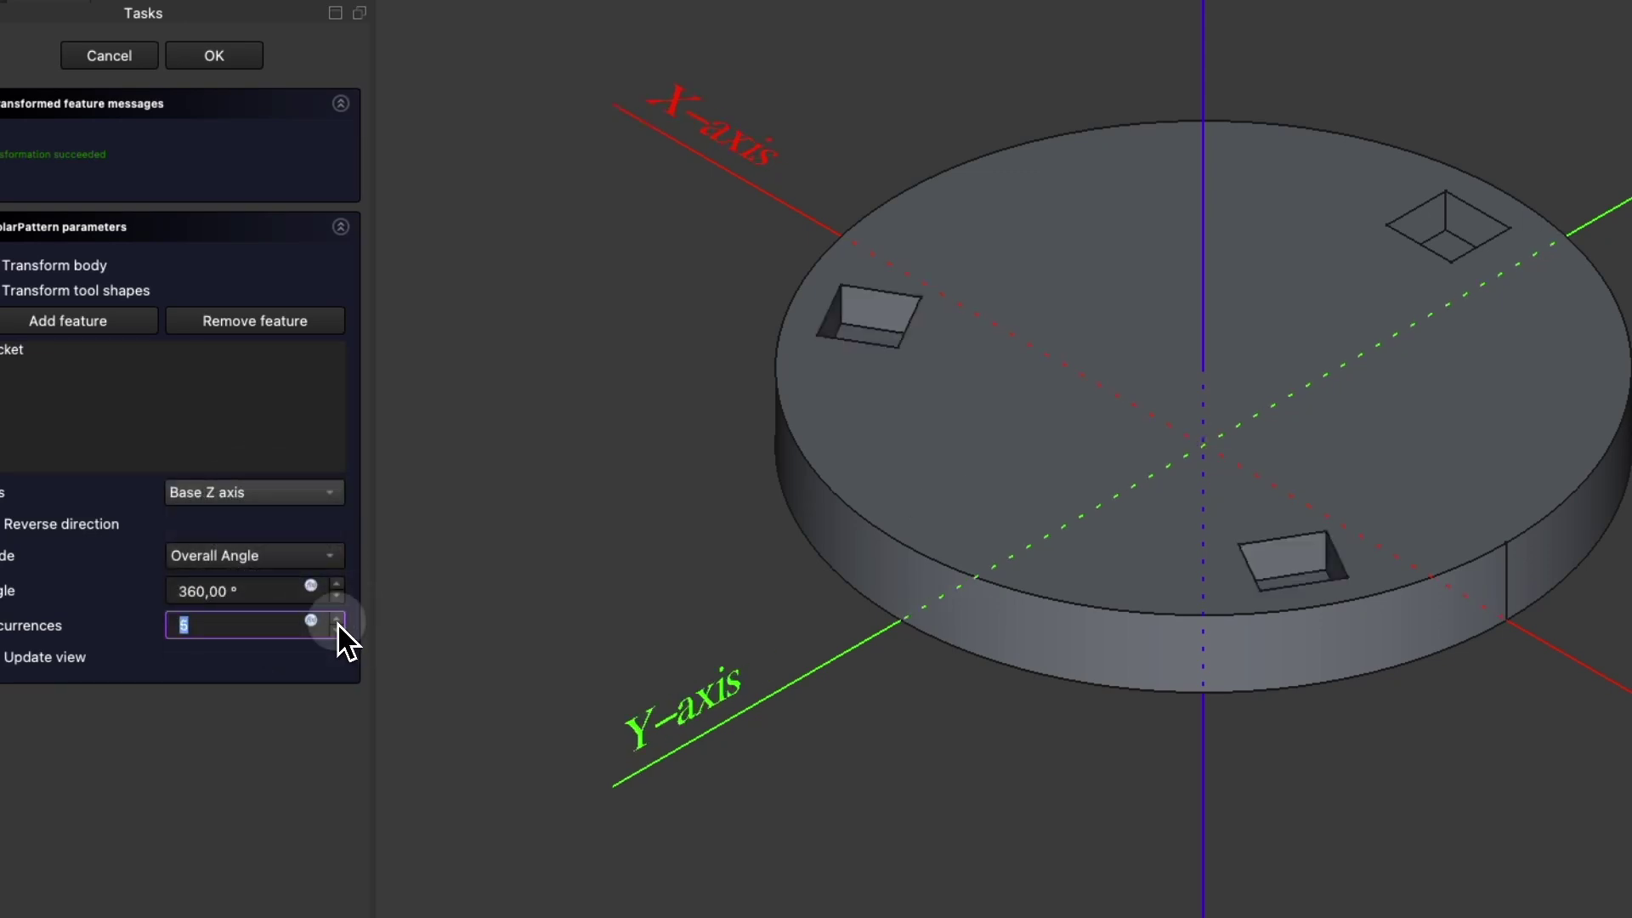
pyautogui.click(337, 619)
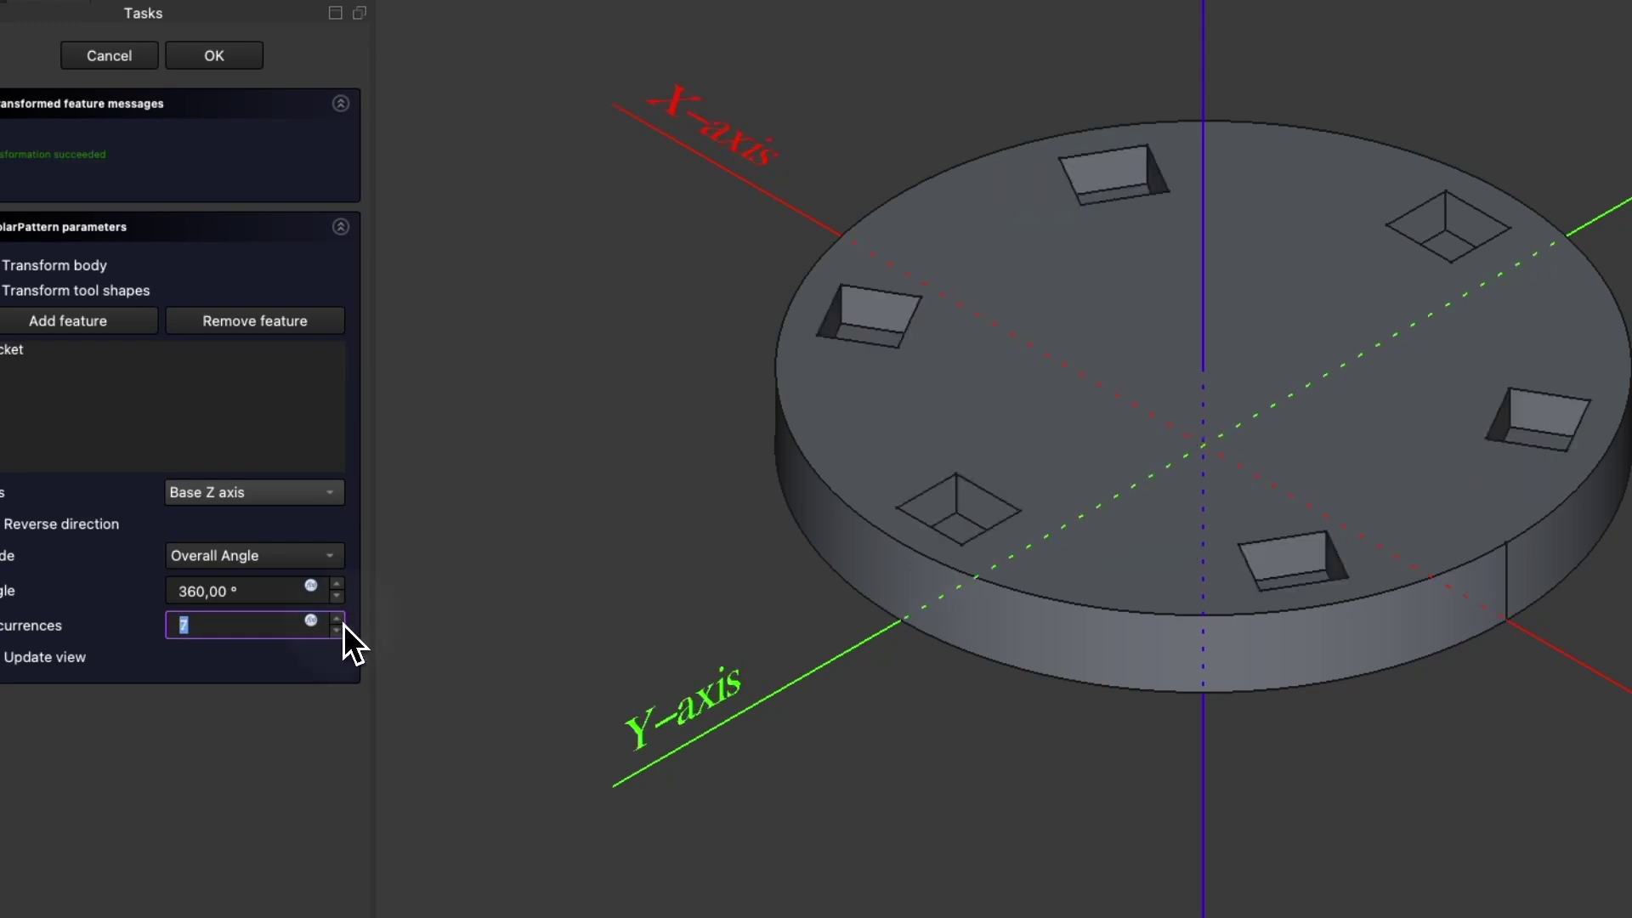
pyautogui.click(337, 619)
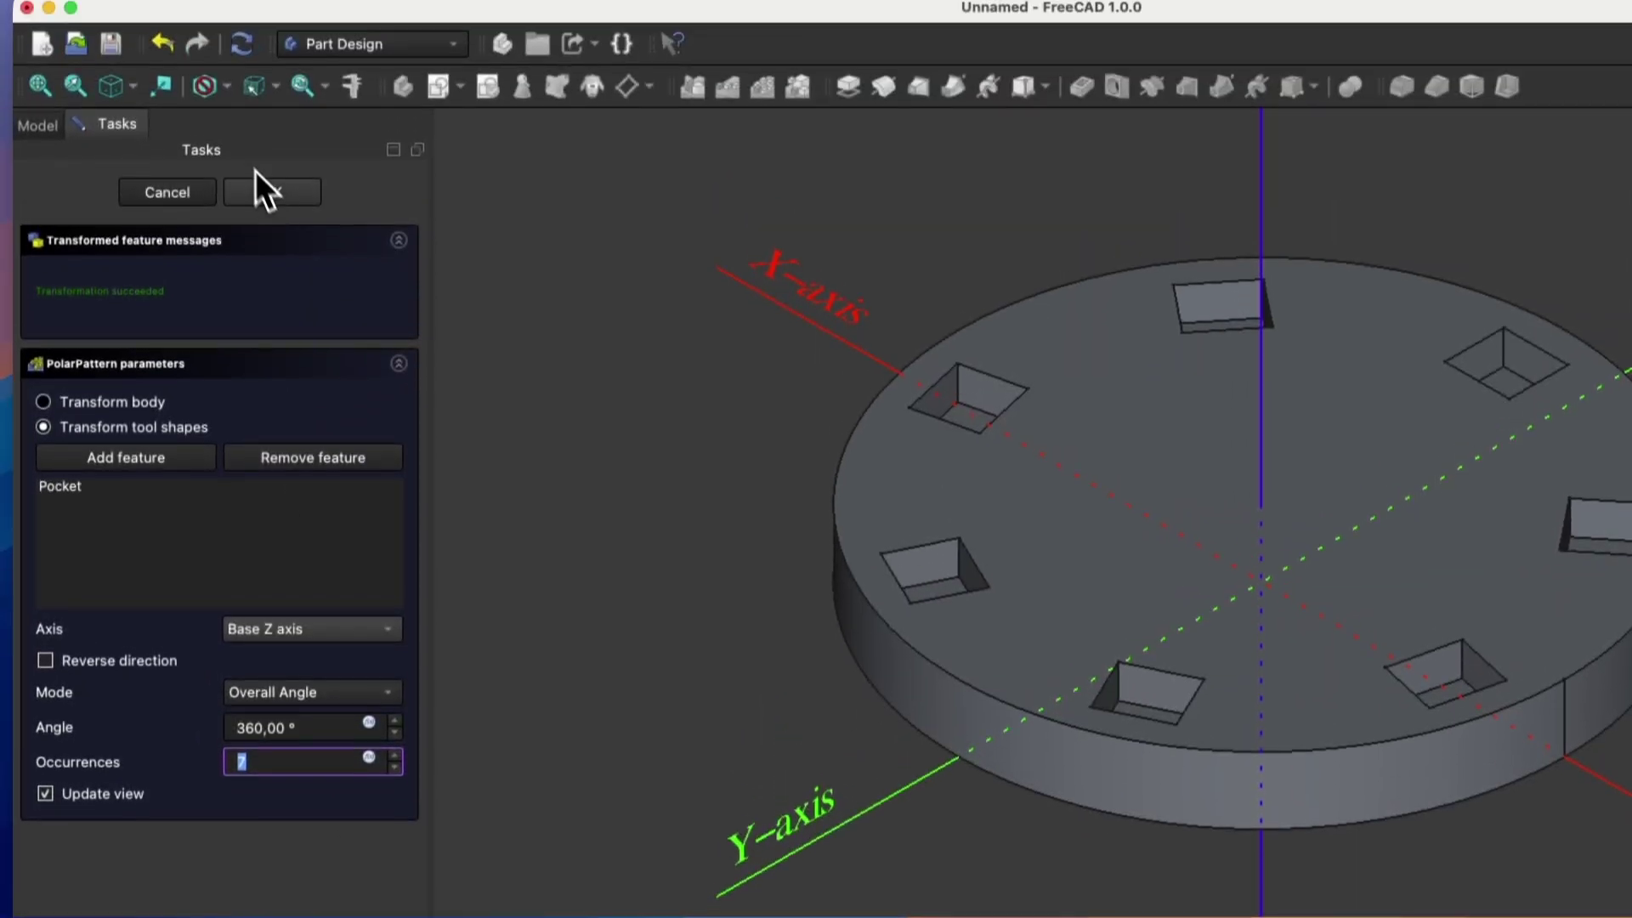
pyautogui.click(272, 192)
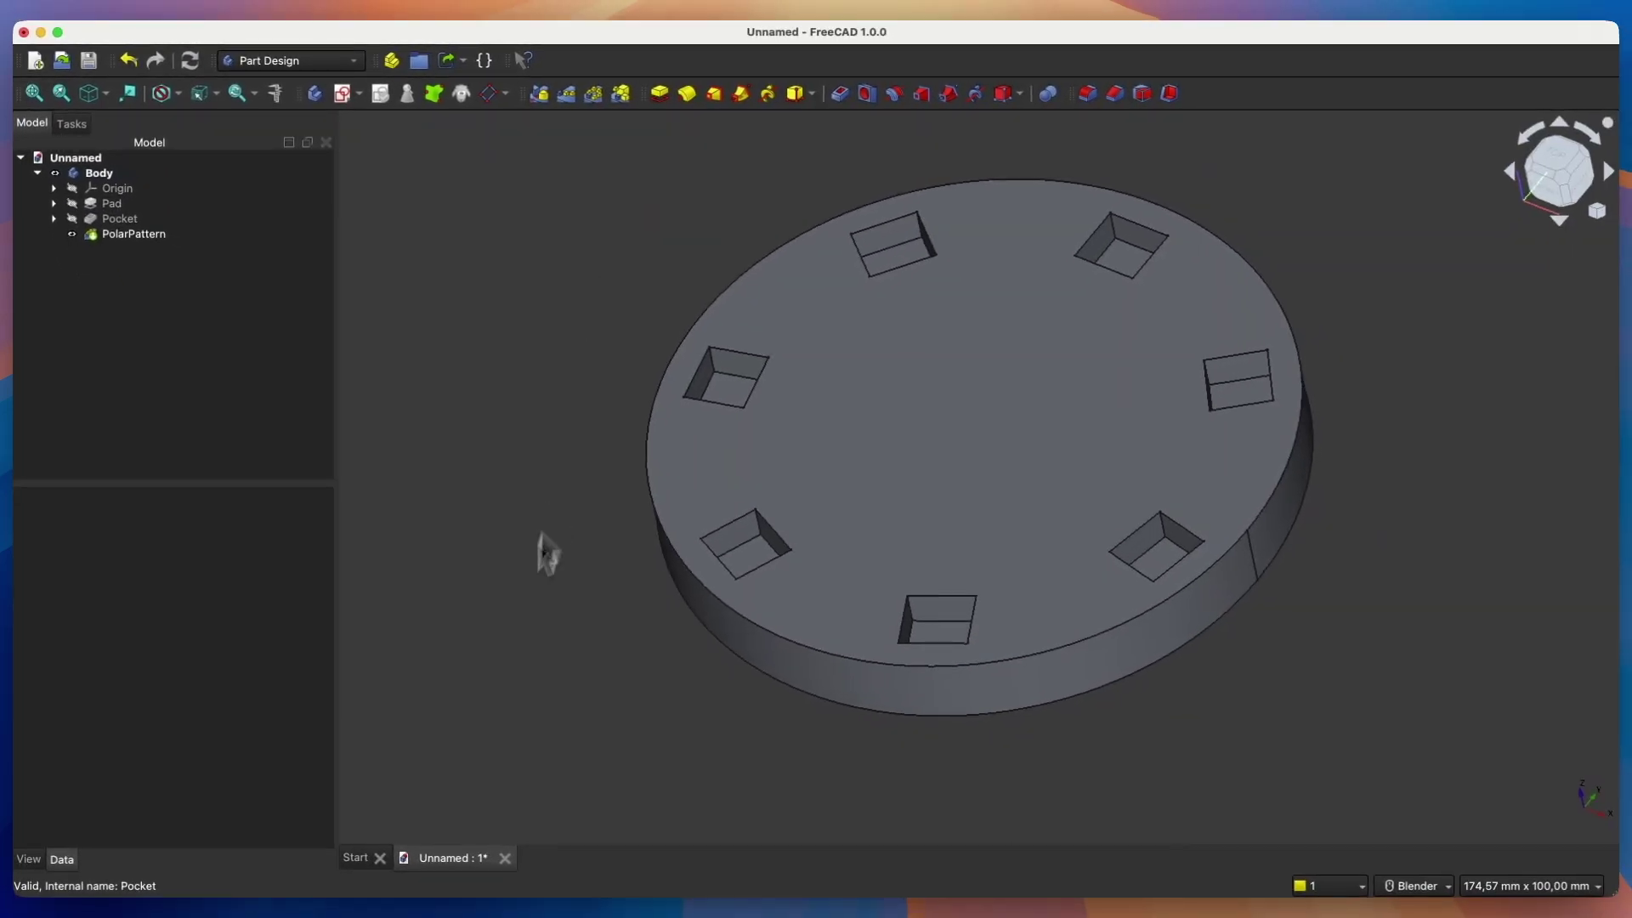
# - Create another new parametric part and start a sketch on its XY-plane
pyautogui.click(364, 858)
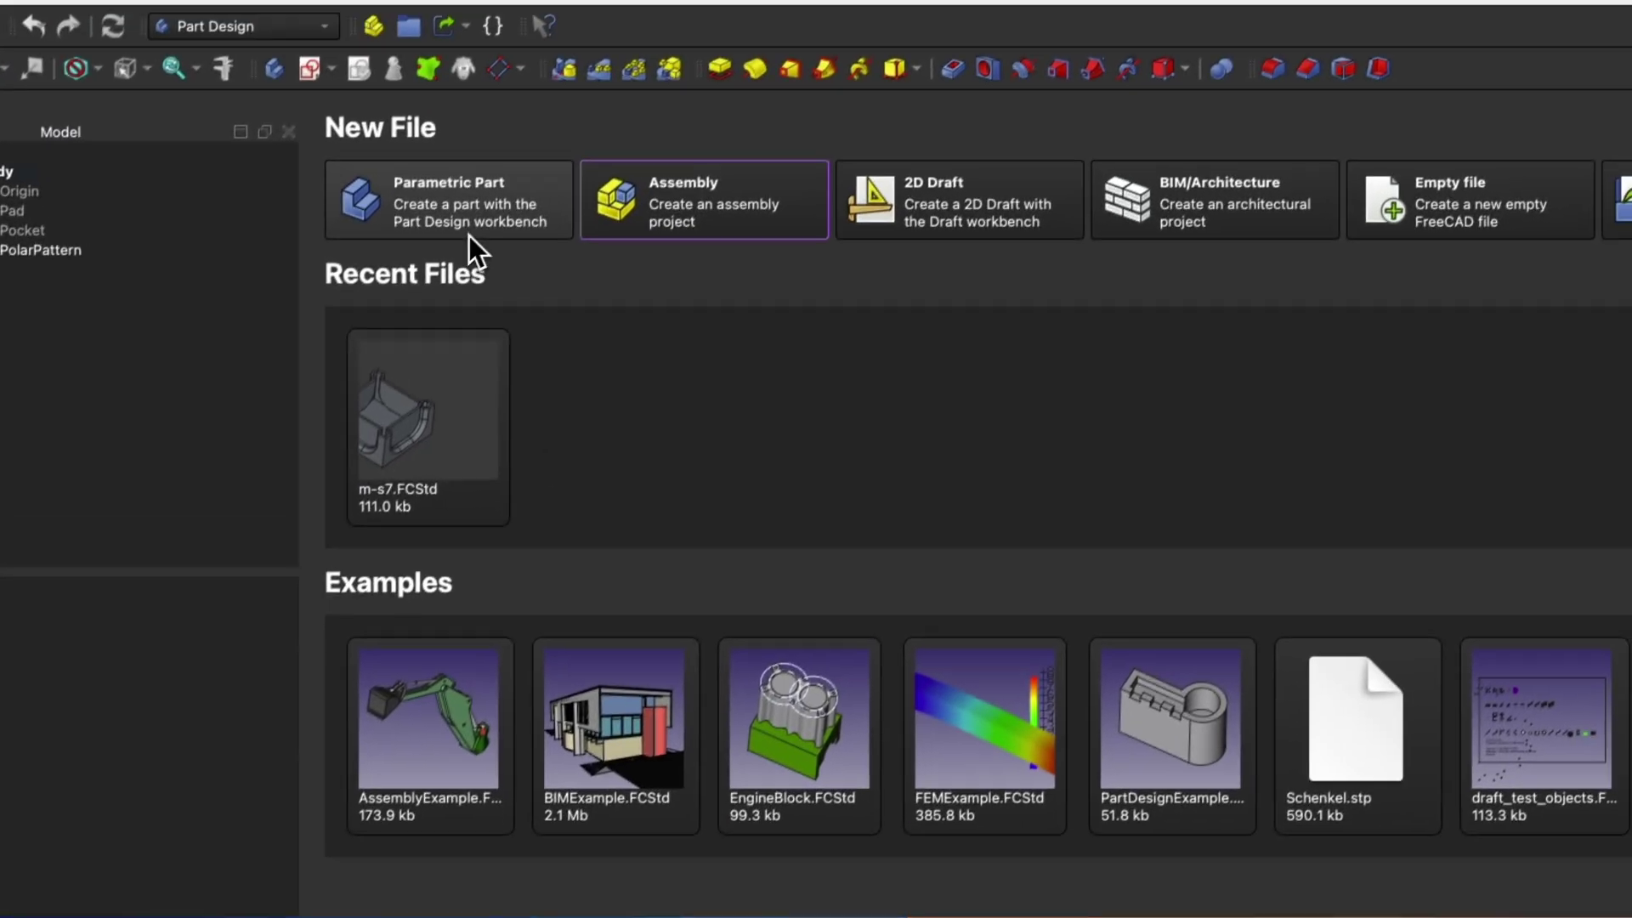
pyautogui.click(561, 60)
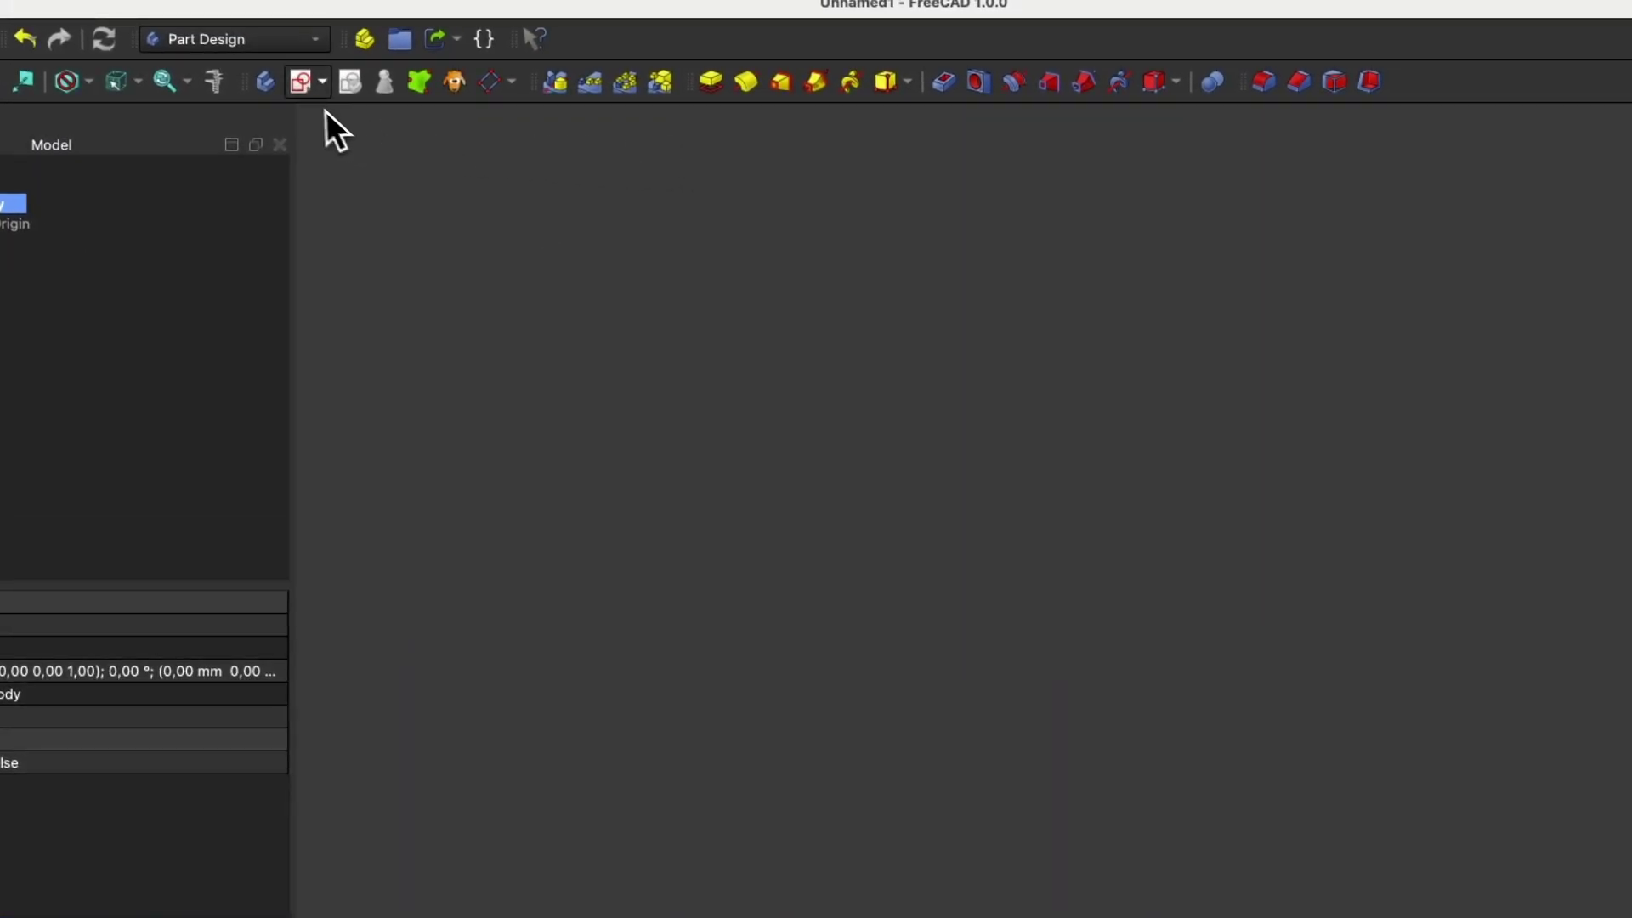
pyautogui.click(308, 95)
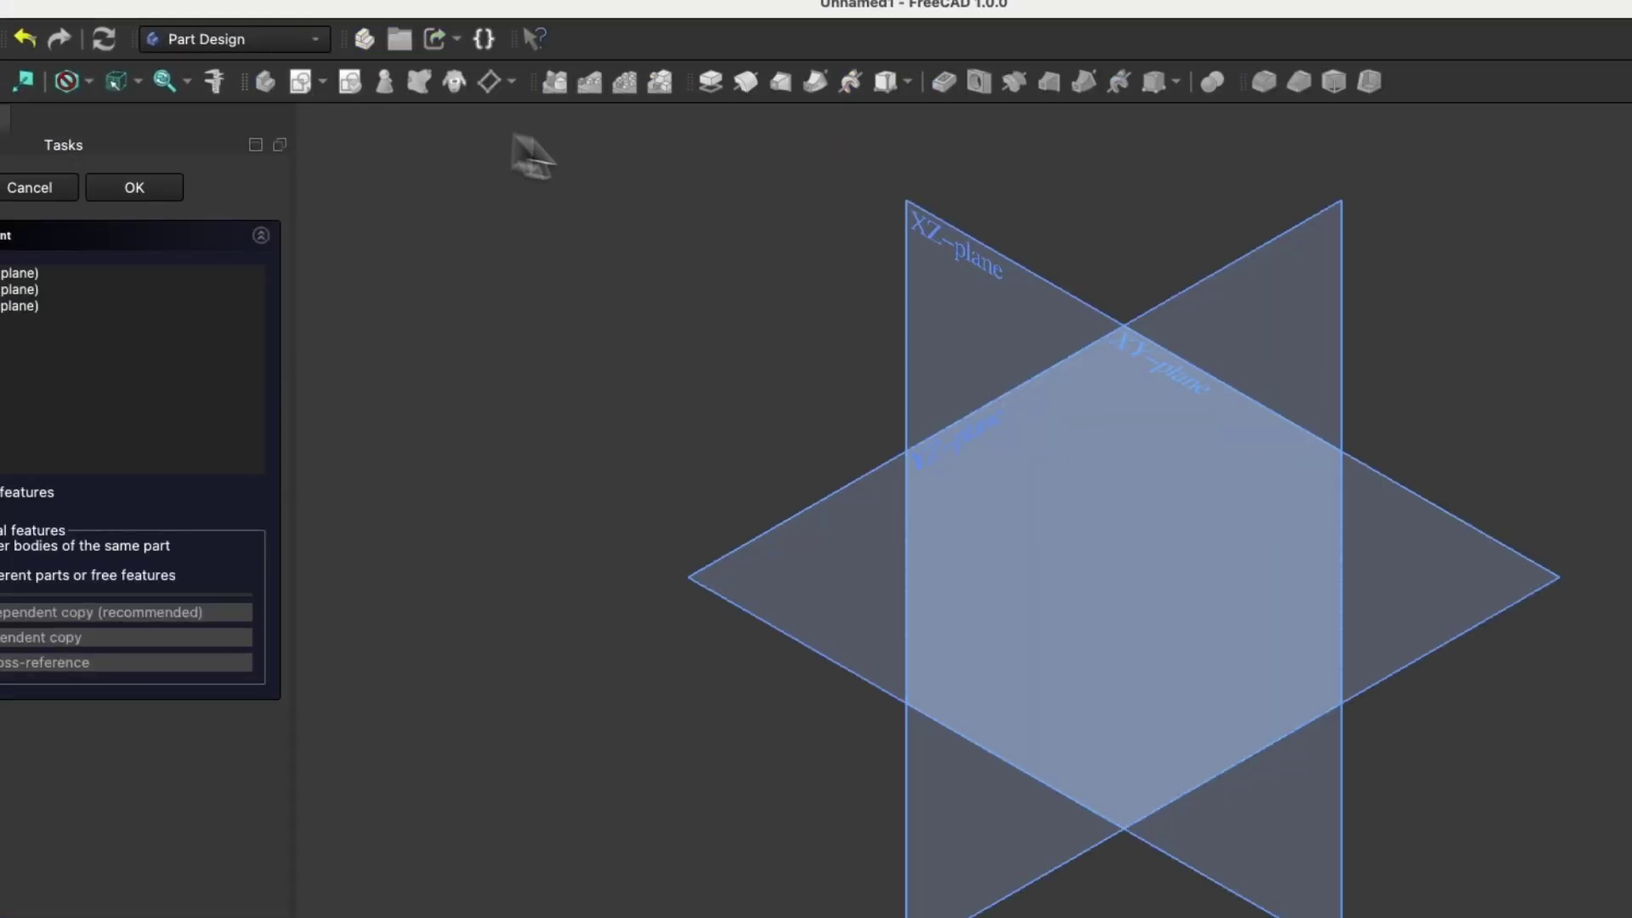
pyautogui.click(791, 533)
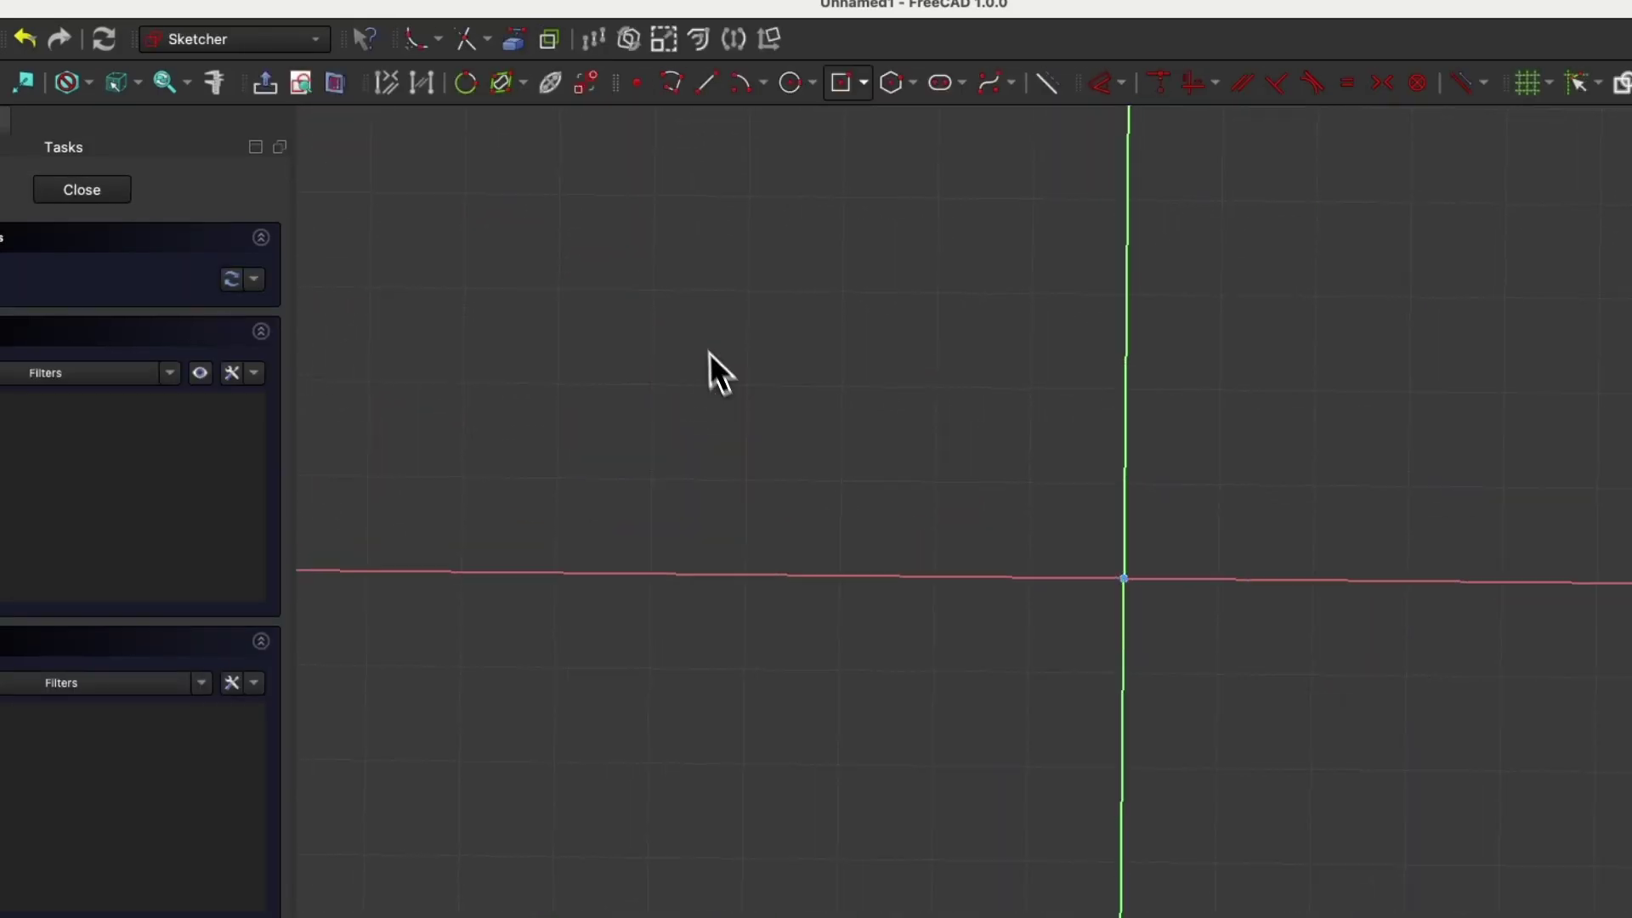
# - Sketch a 100 mm by 100 mm rectangle centred on the origin and finish the sketch
pyautogui.click(841, 83)
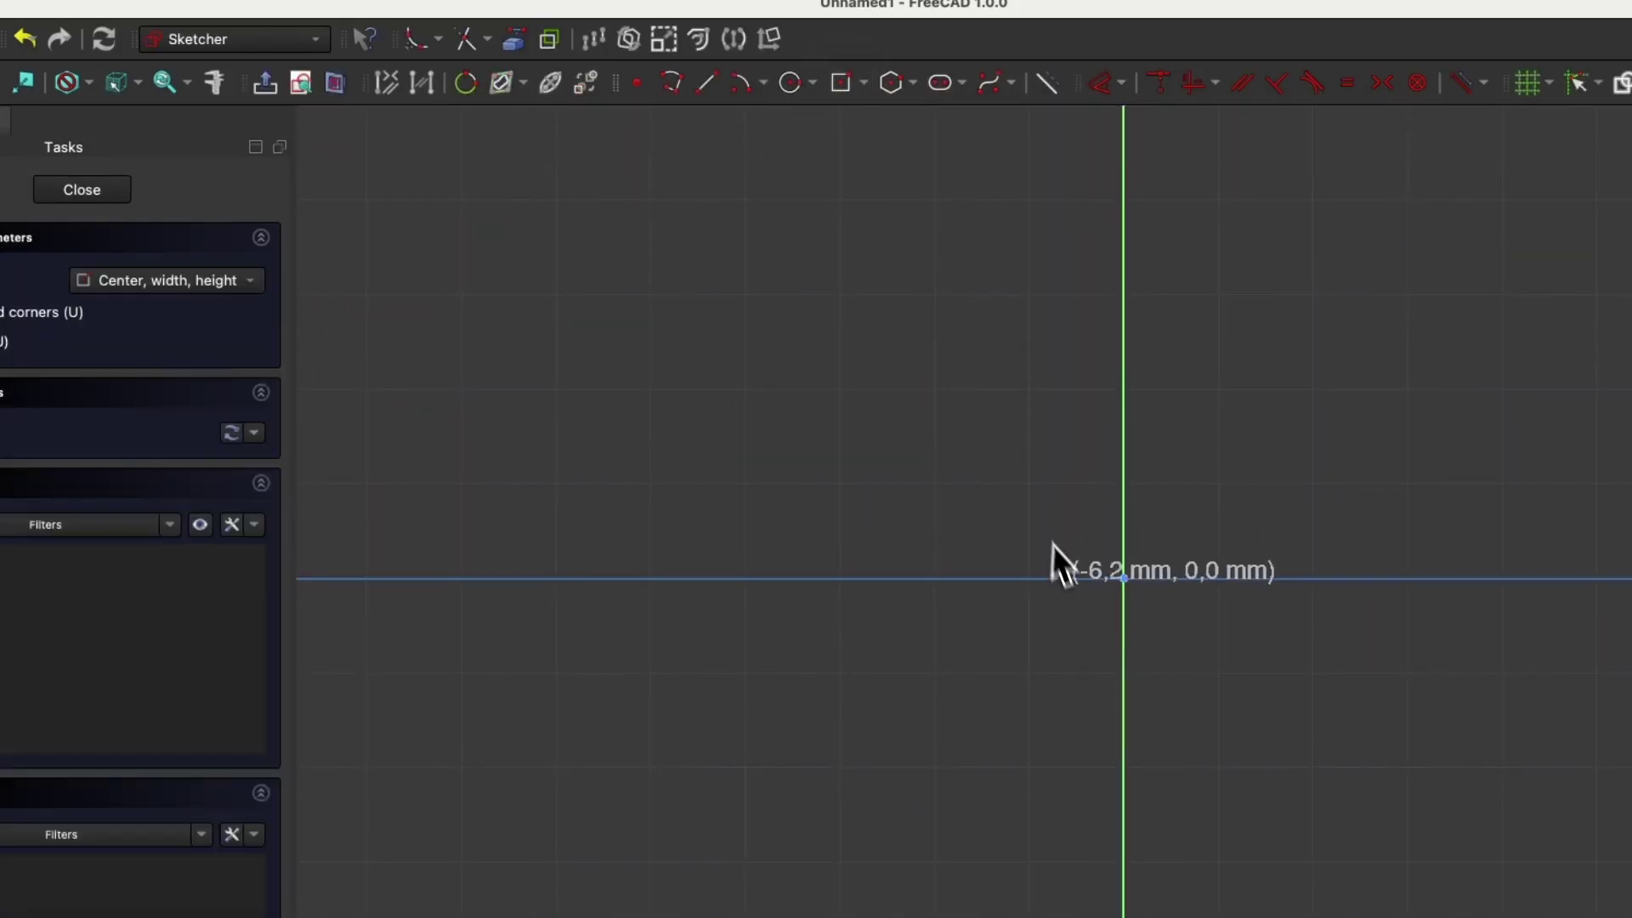
pyautogui.click(903, 443)
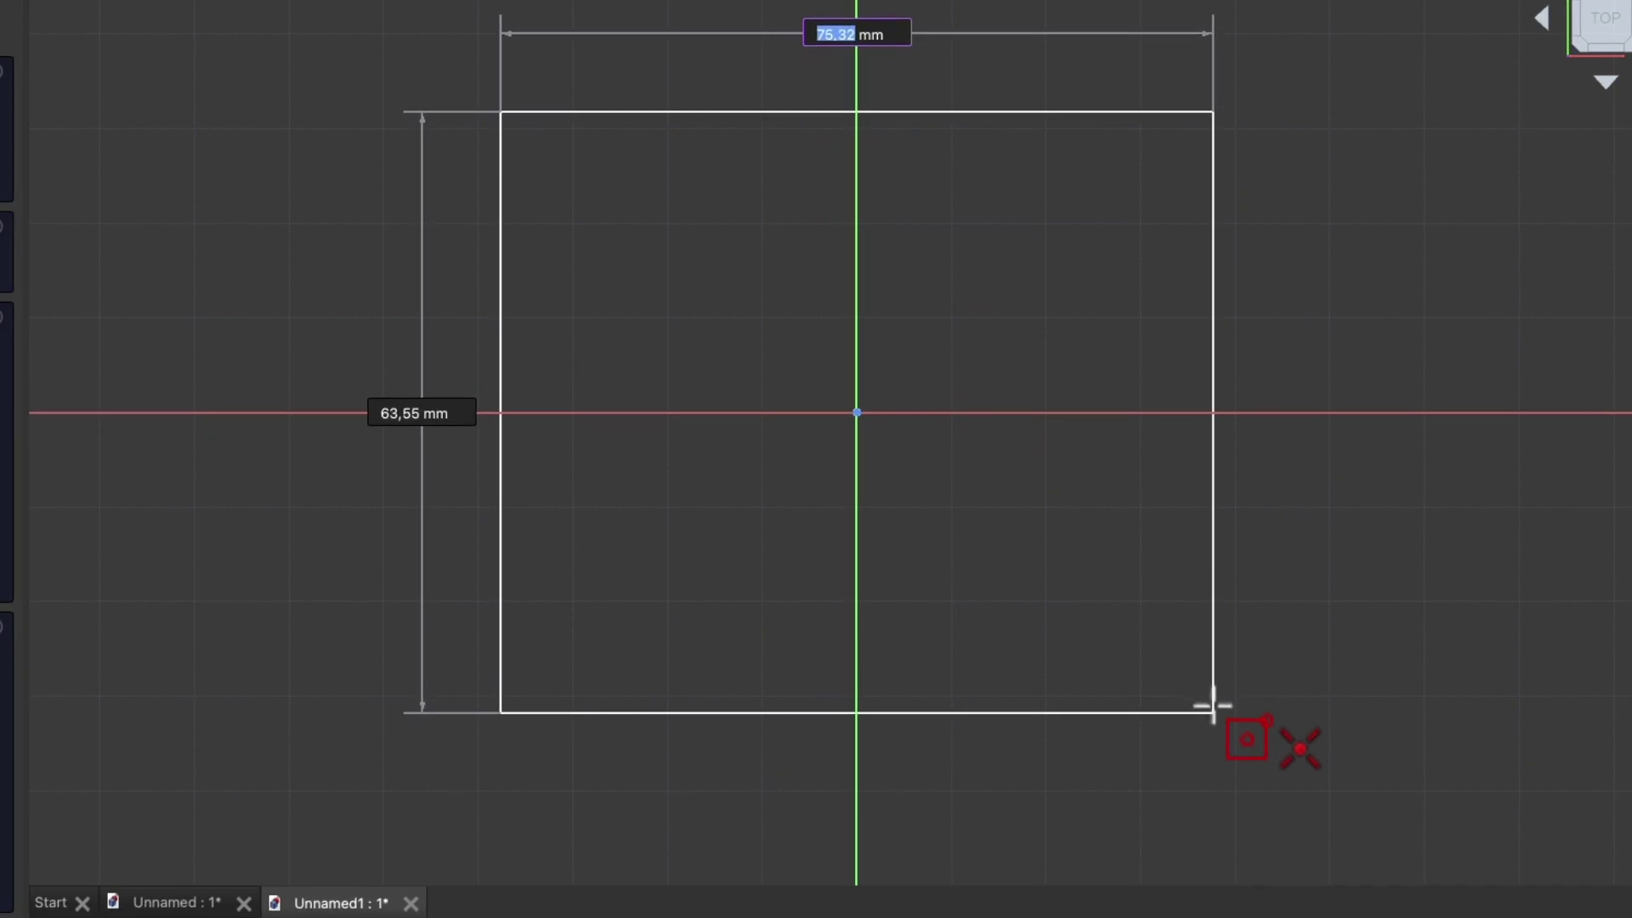
pyautogui.write('100')
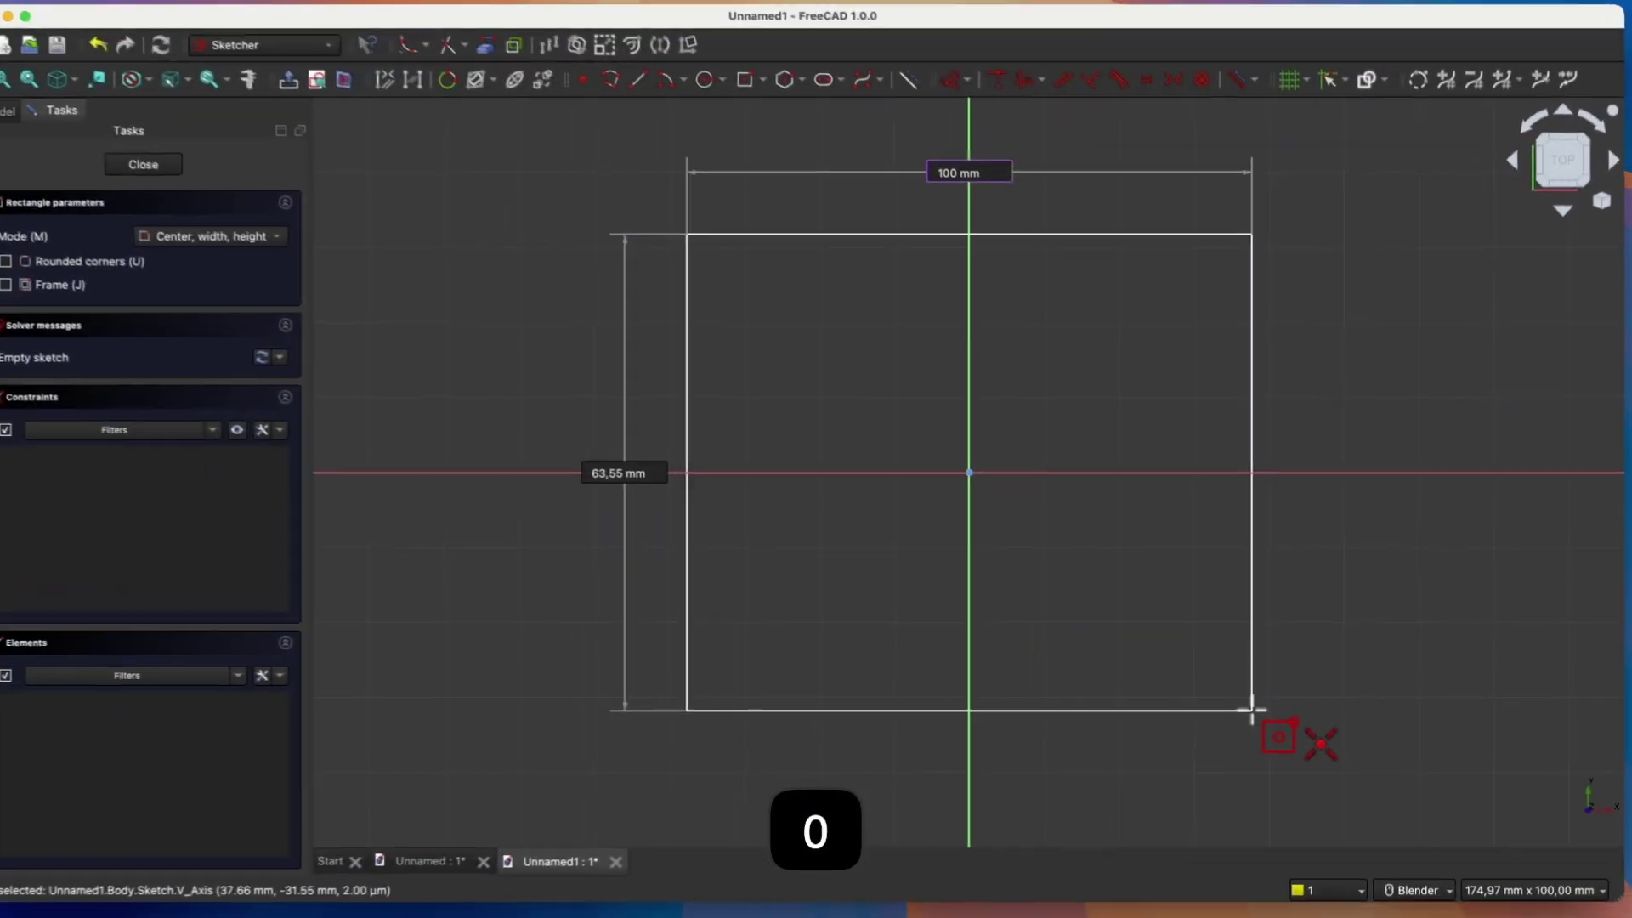
pyautogui.press('Tab')
pyautogui.write('10')
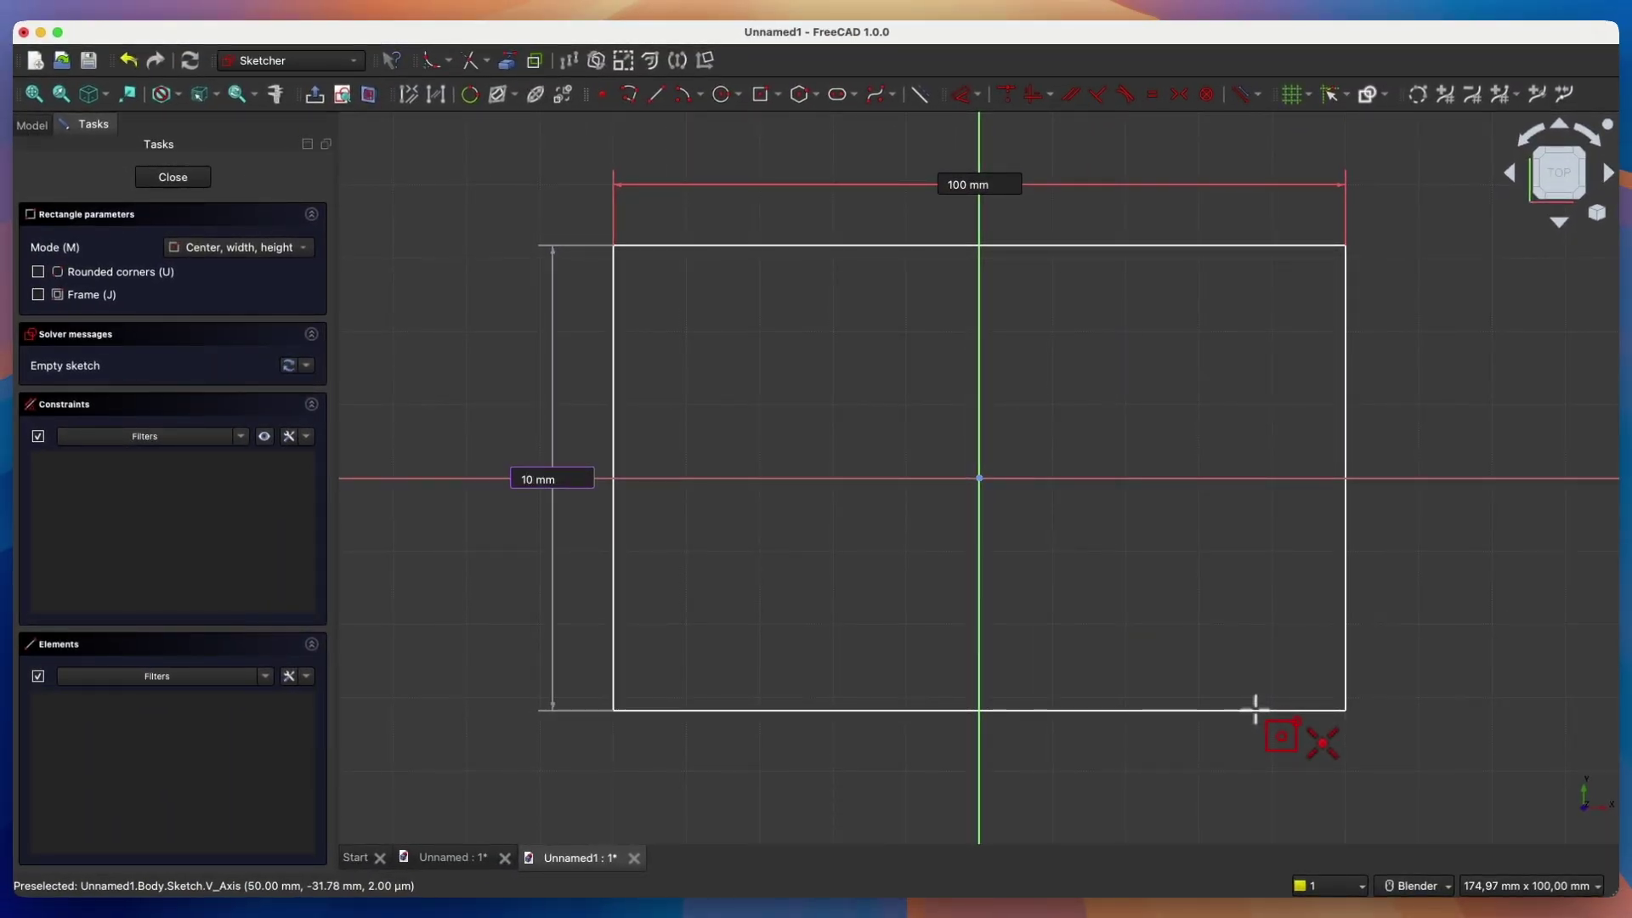
pyautogui.write('0')
pyautogui.press('Return')
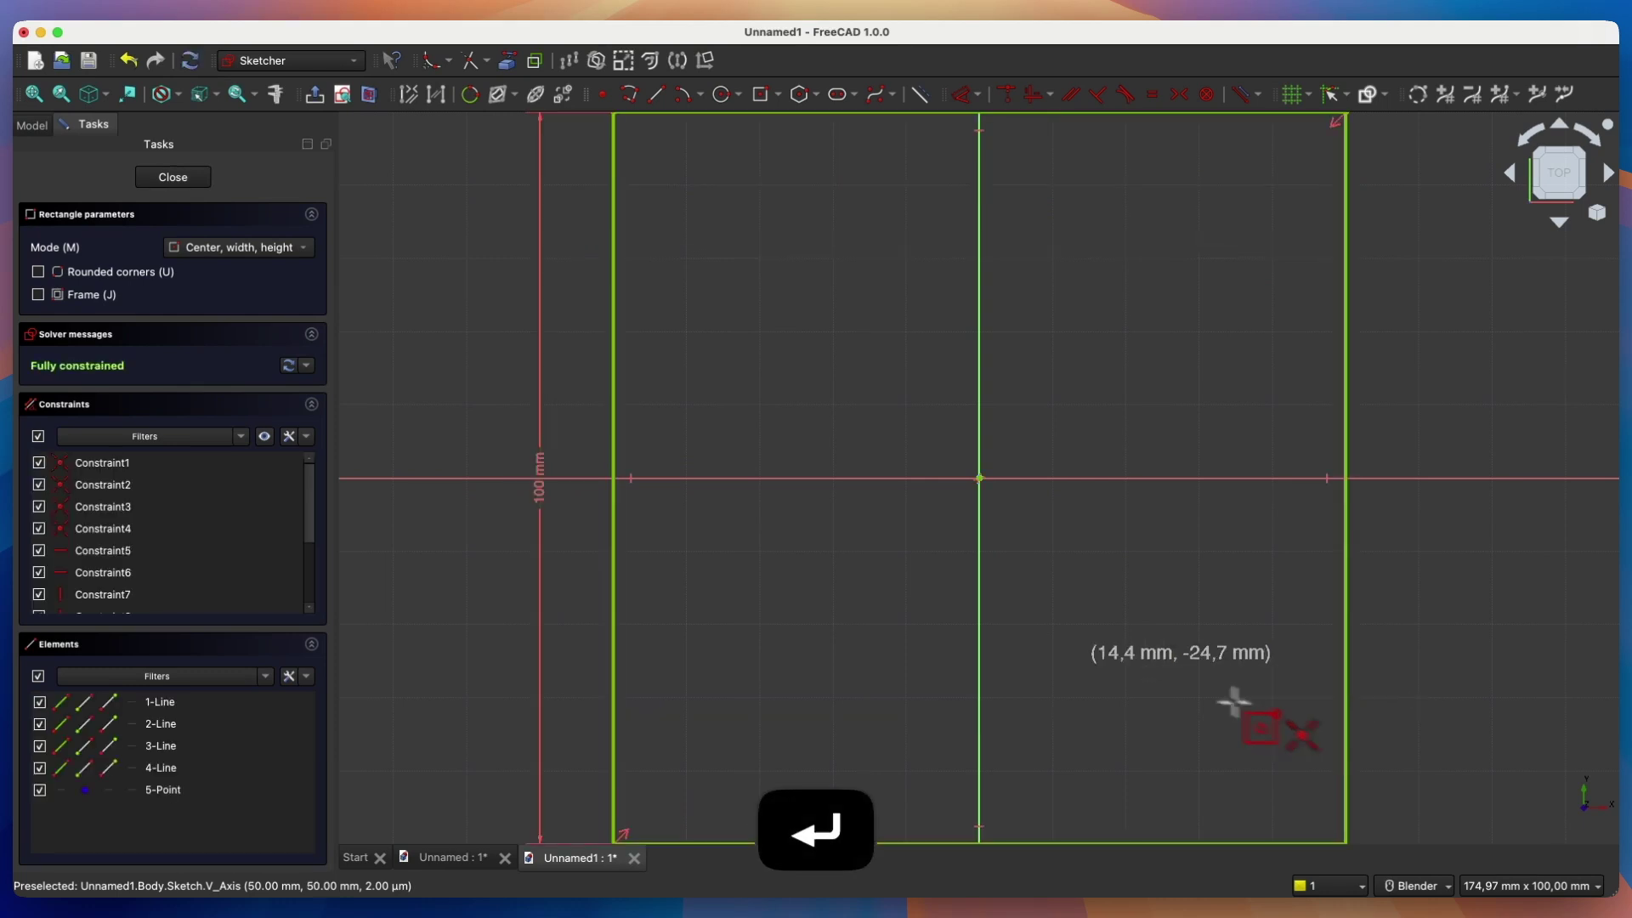
pyautogui.click(202, 178)
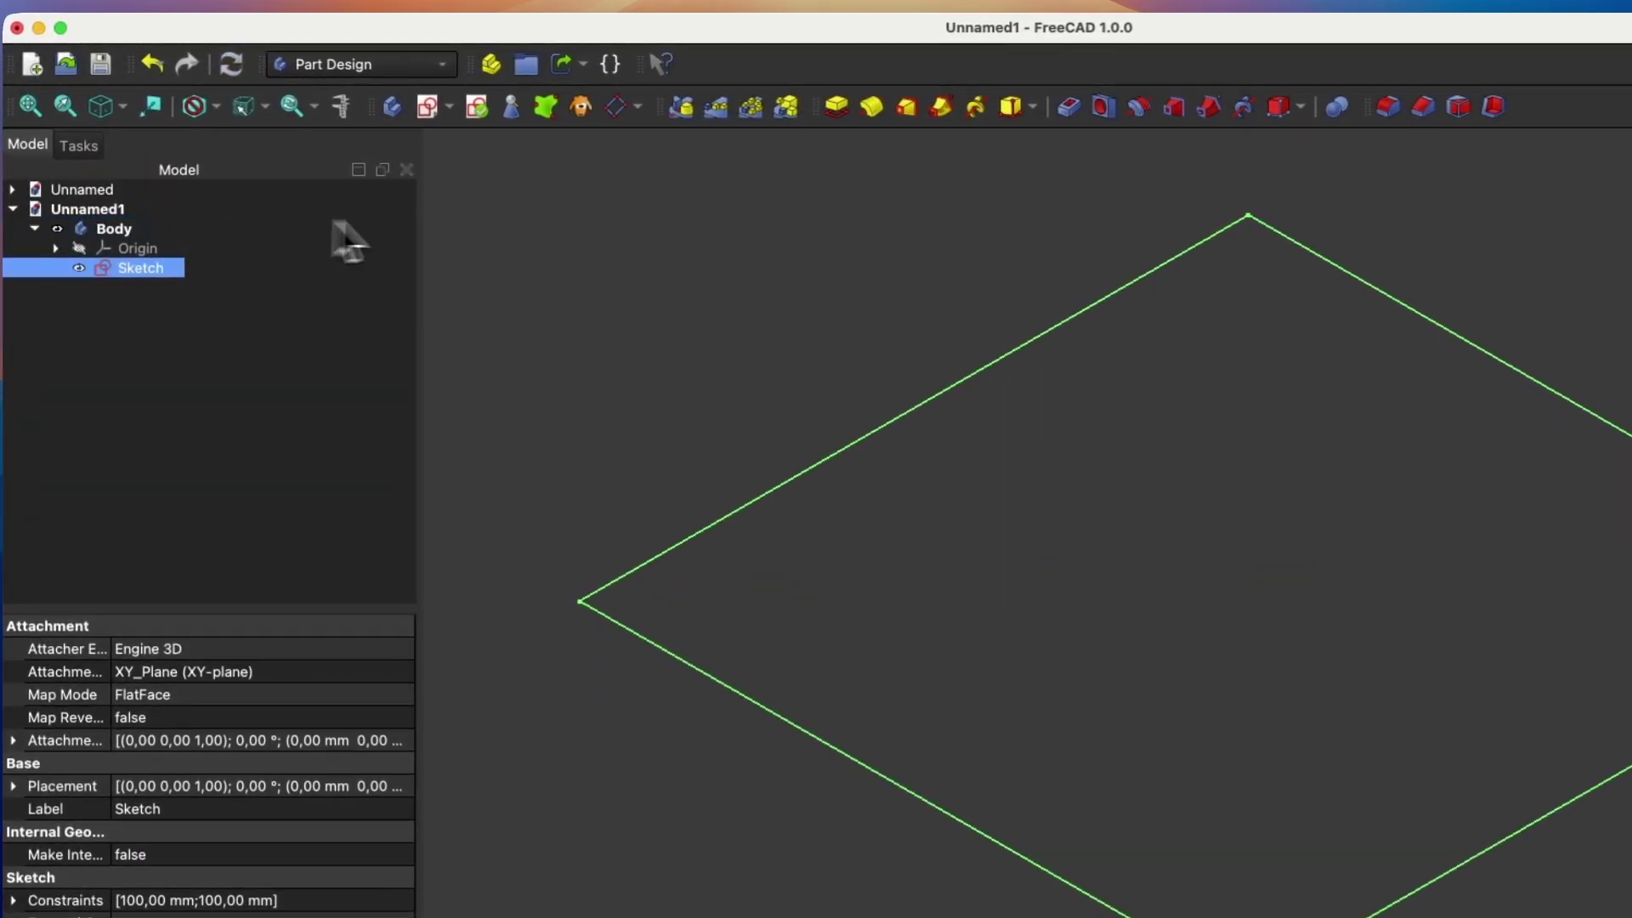
# - Pad the square sketch to a length of 50 mm
pyautogui.click(840, 112)
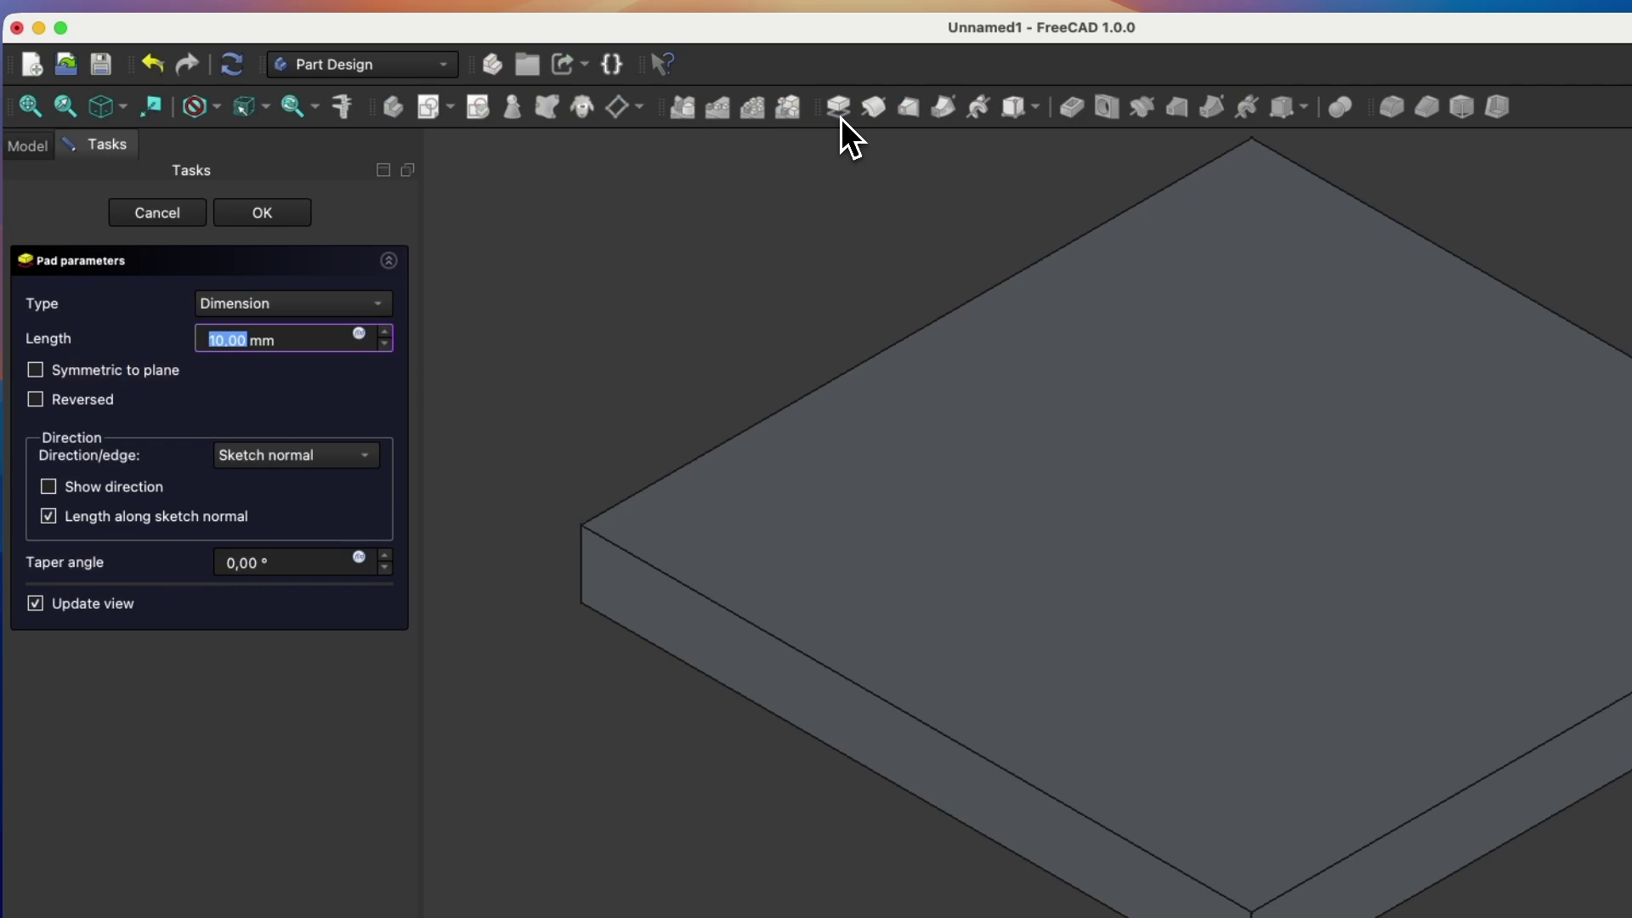
pyautogui.write('50')
pyautogui.press('Return')
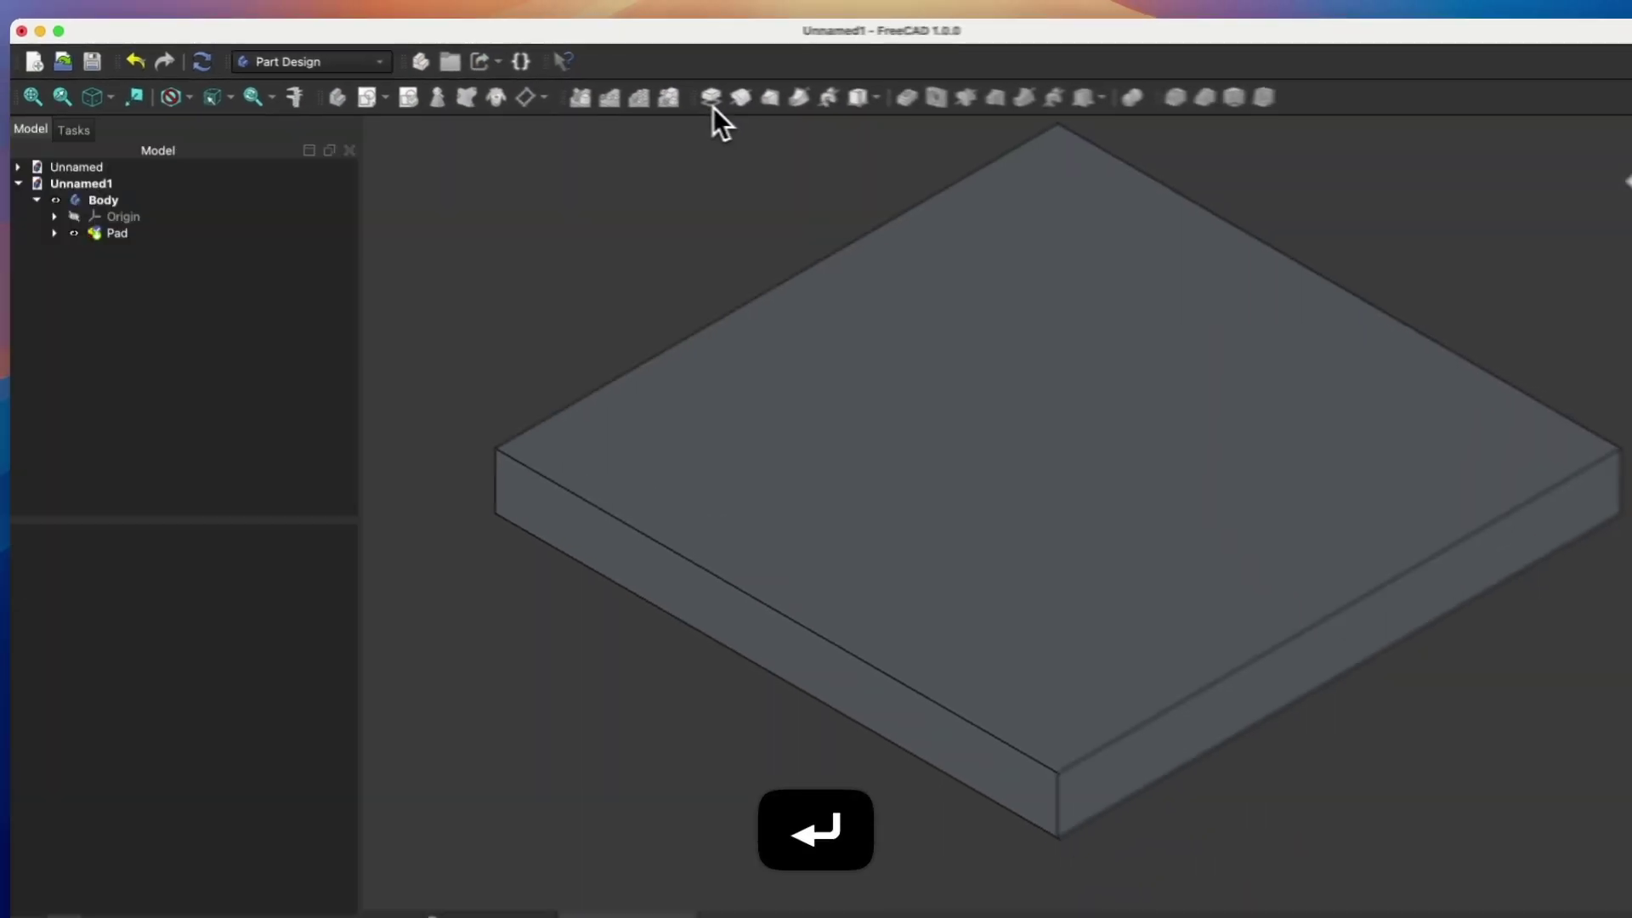
# - On the block's front face, sketch a 50 mm by 50 mm centred rectangle on the vertical axis, about 53 mm above the origin
pyautogui.scroll(-5, 1121, 536)
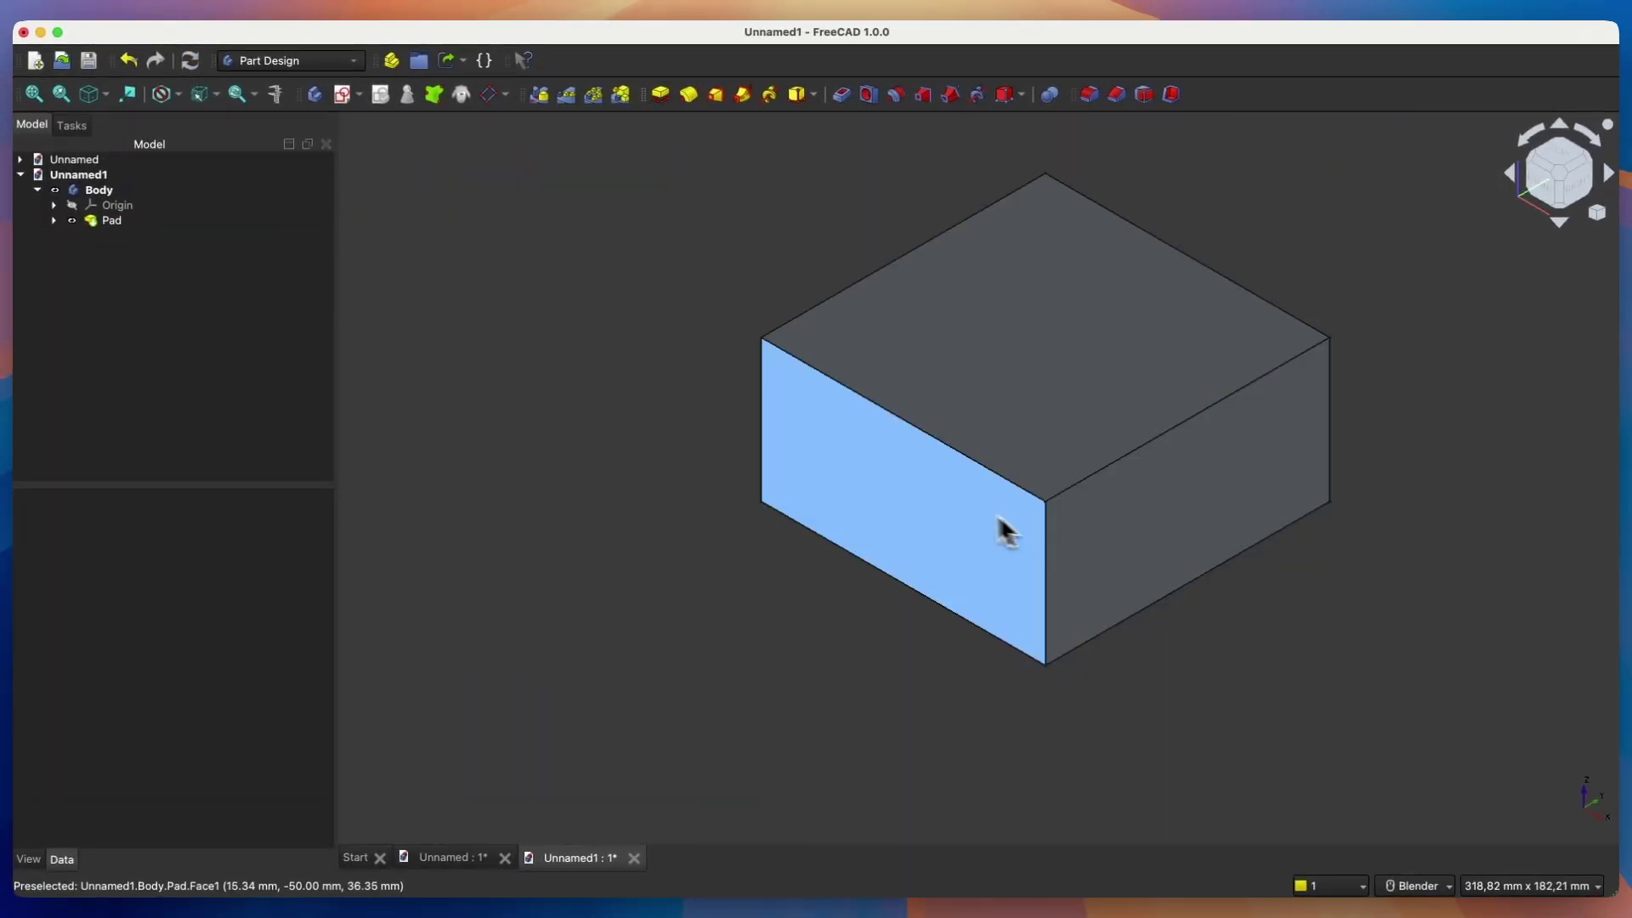
pyautogui.click(934, 477)
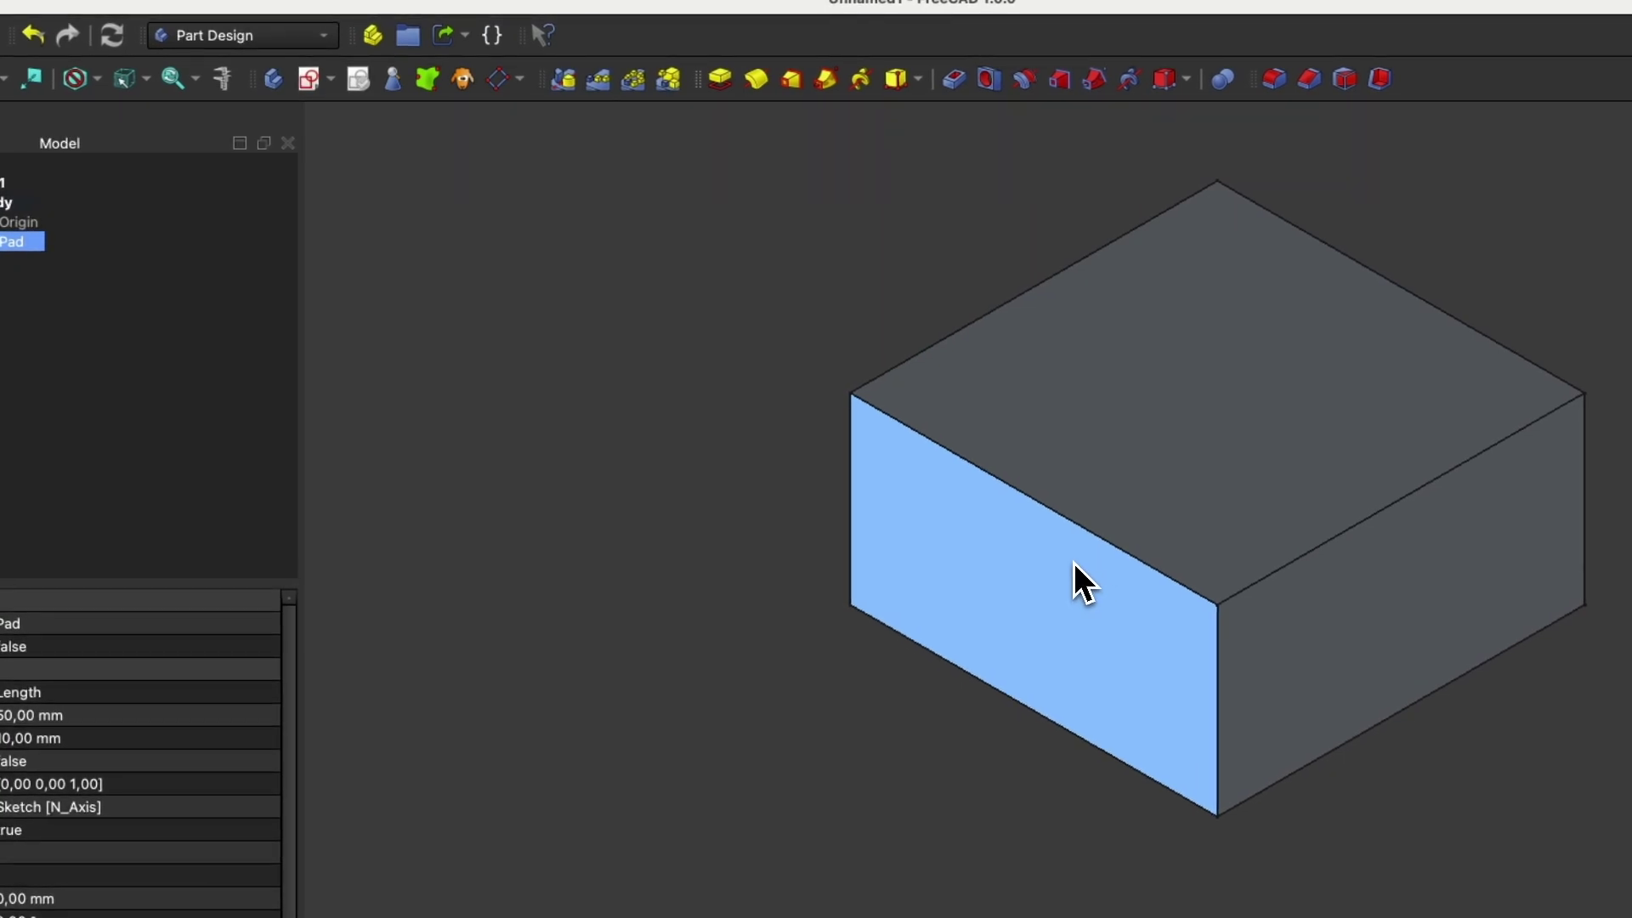
pyautogui.click(309, 79)
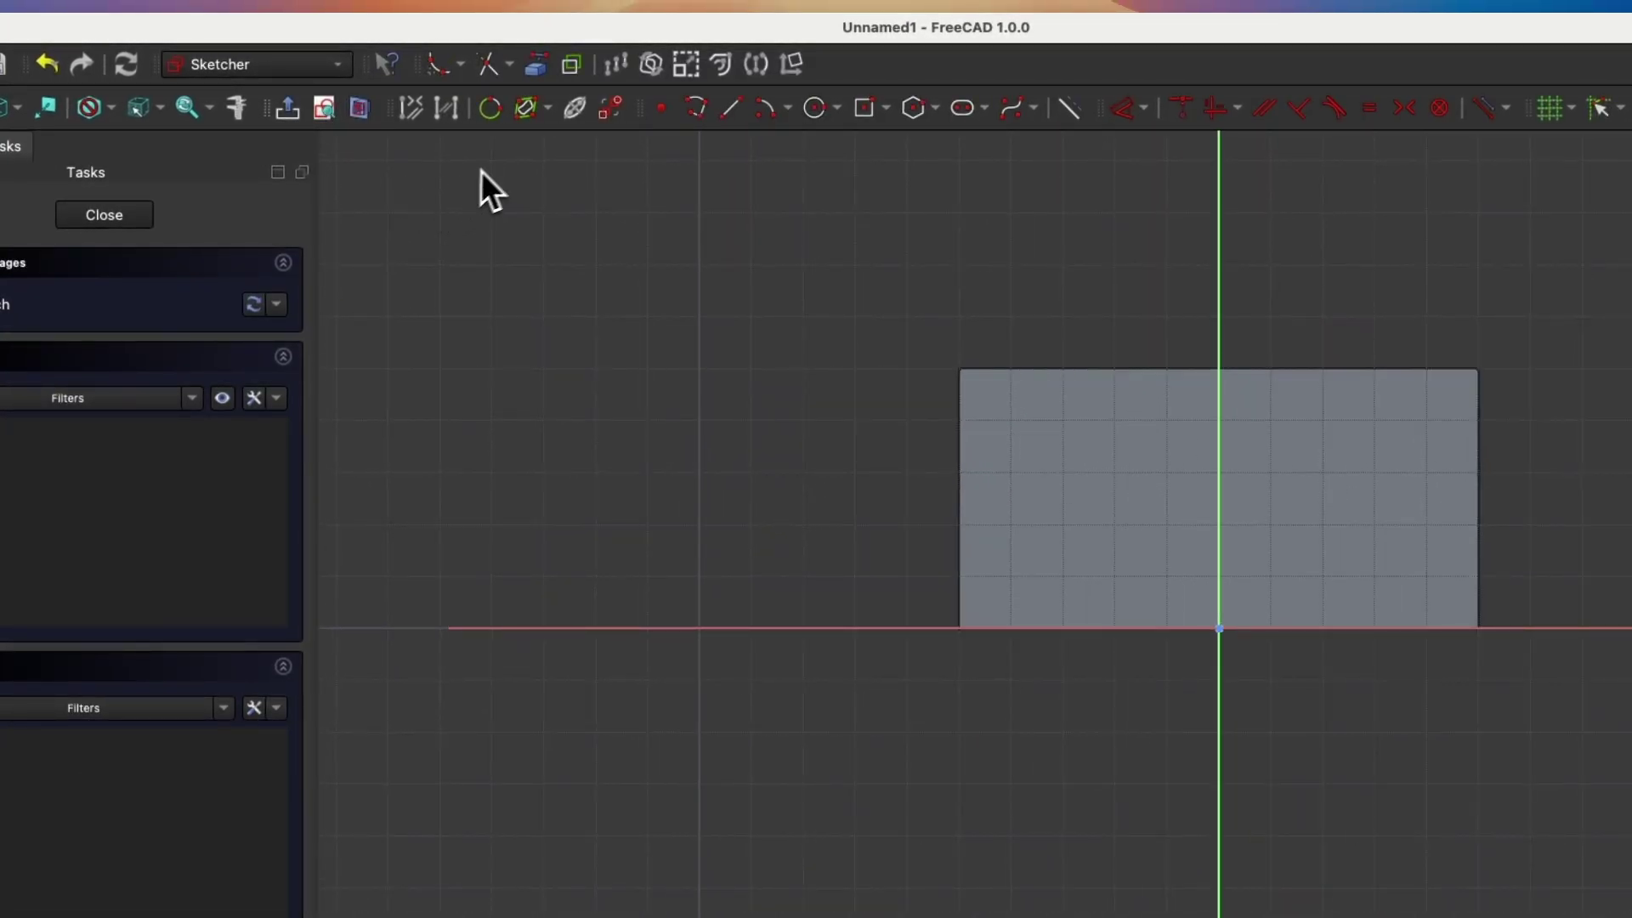
pyautogui.click(865, 117)
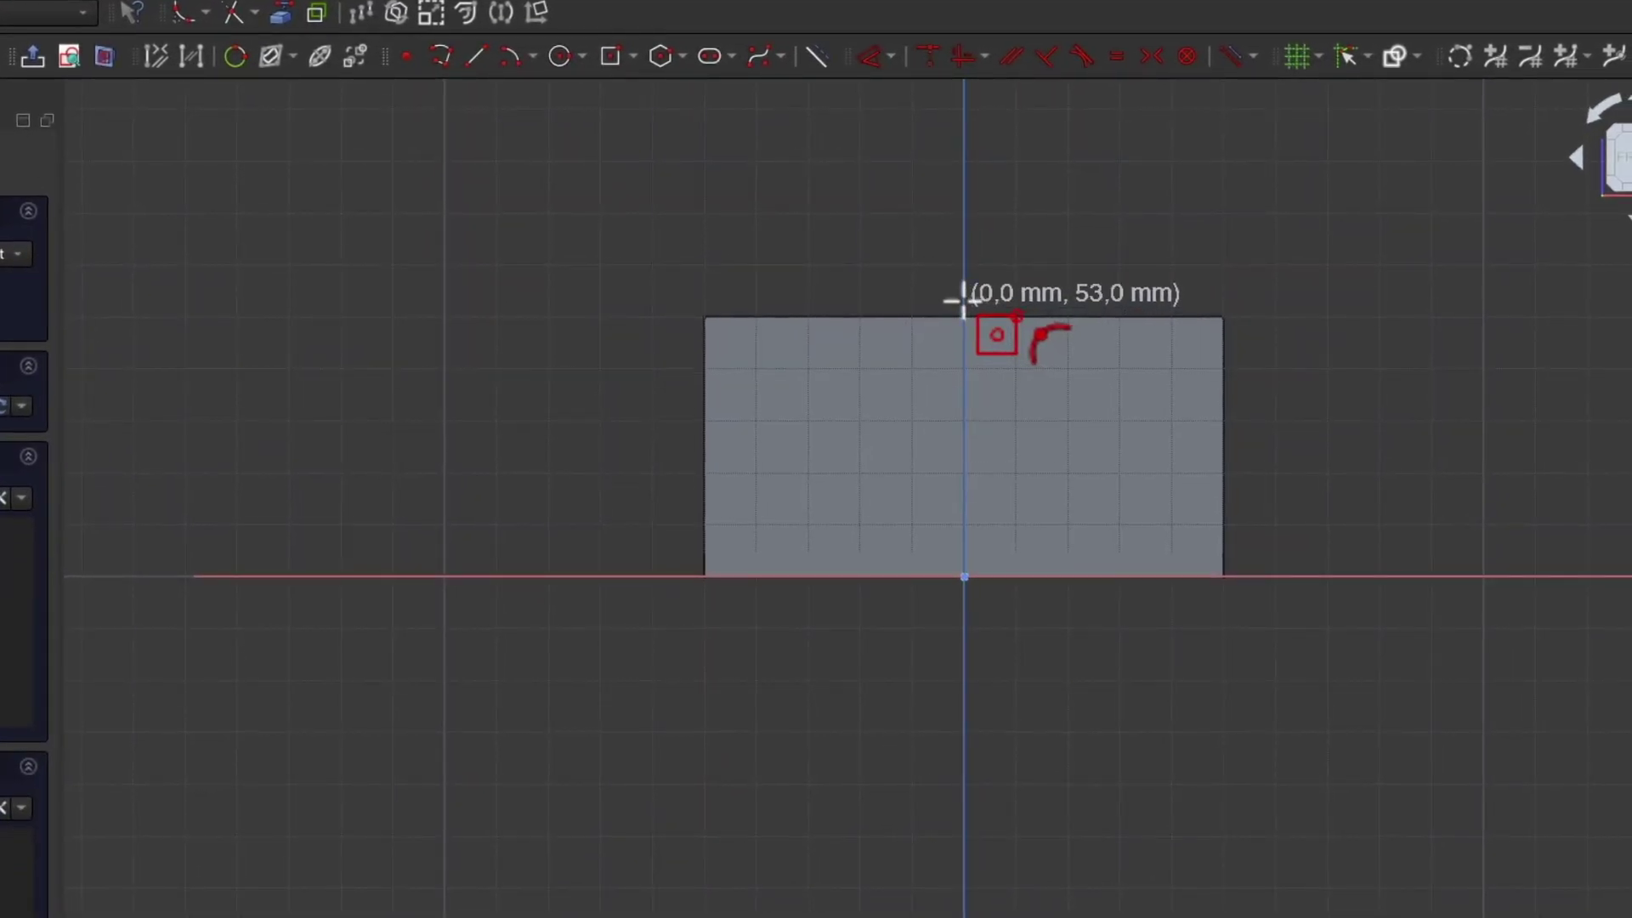
pyautogui.click(964, 302)
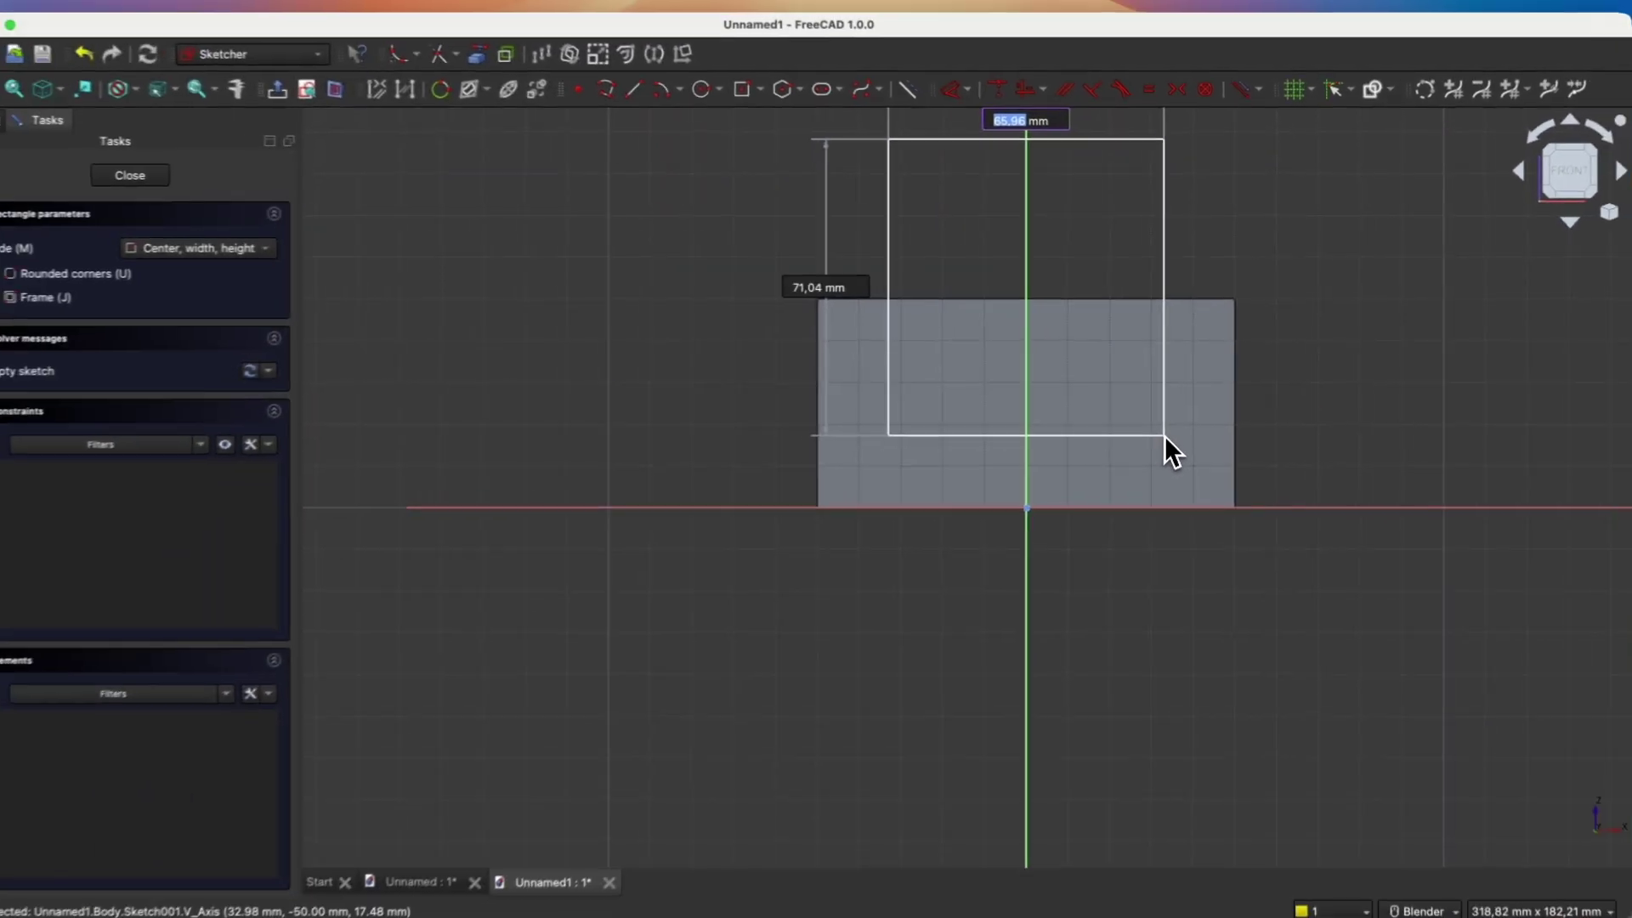
pyautogui.write('6')
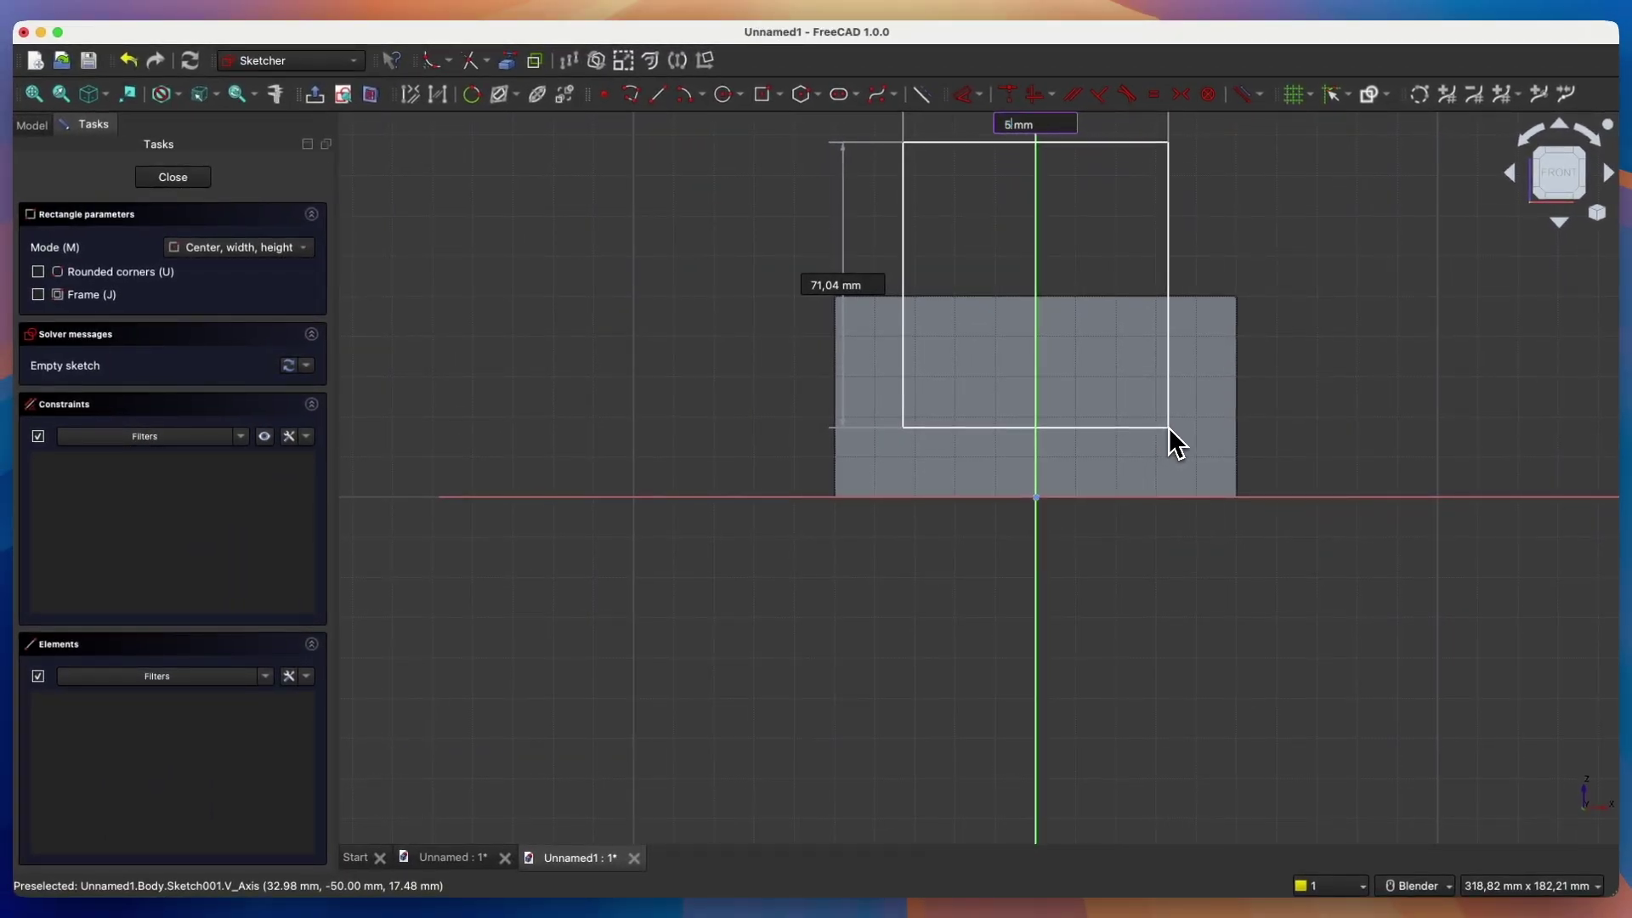
pyautogui.press('Tab')
pyautogui.write('50')
pyautogui.press('Tab')
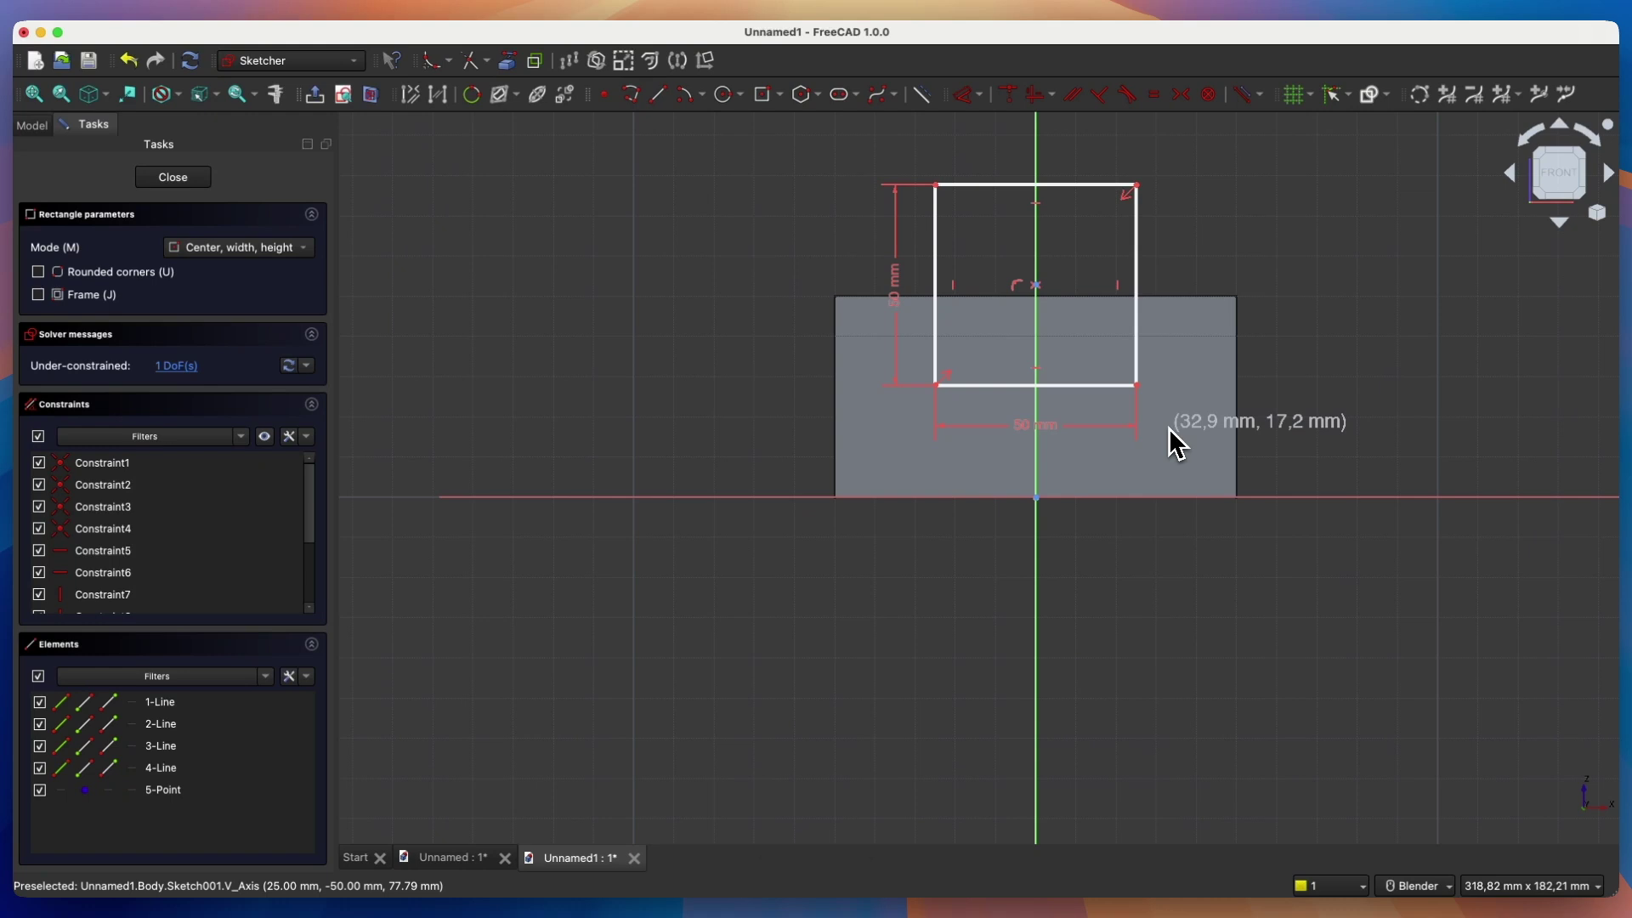
pyautogui.press('Return')
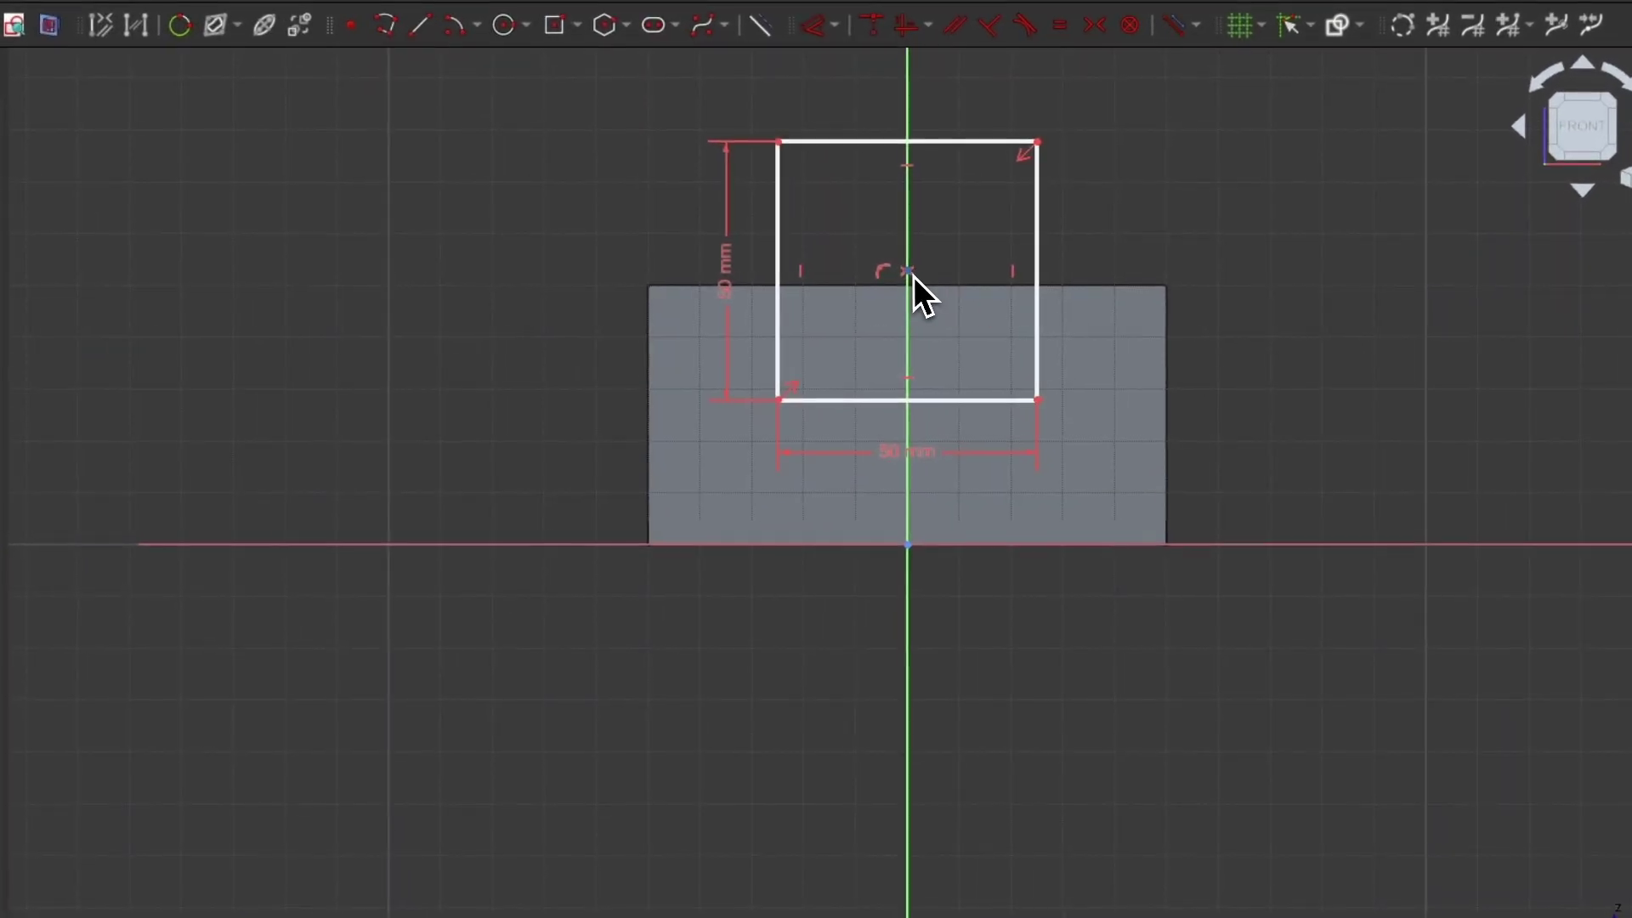
# - Constrain the rectangle's centre to 40 mm above the origin and finish the sketch
pyautogui.click(909, 271)
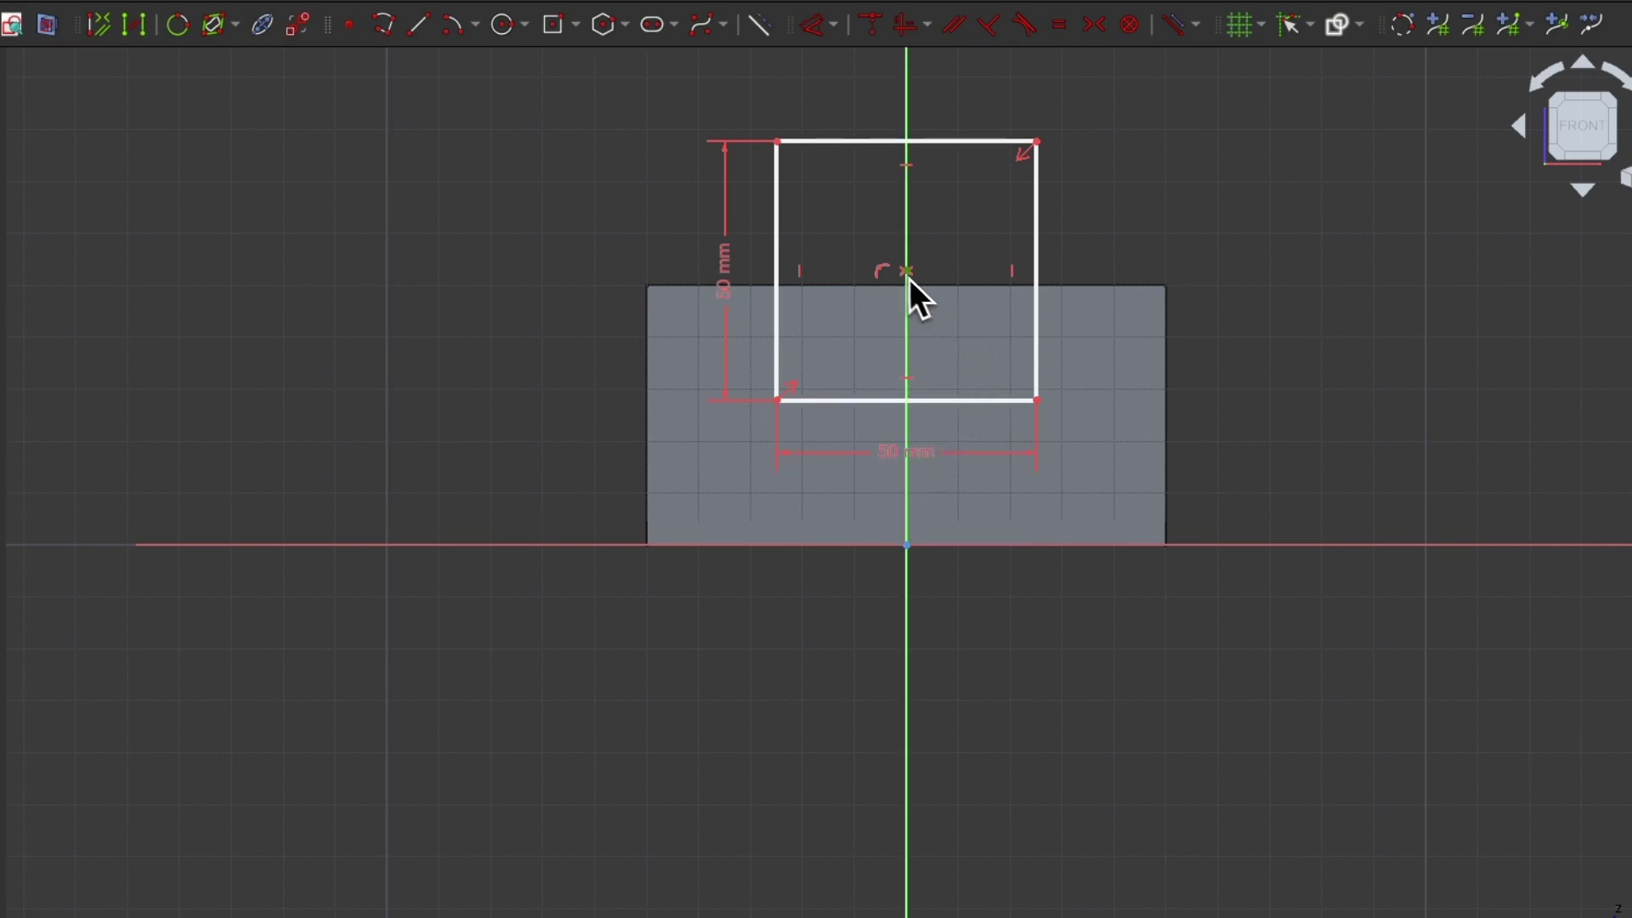
pyautogui.press('d')
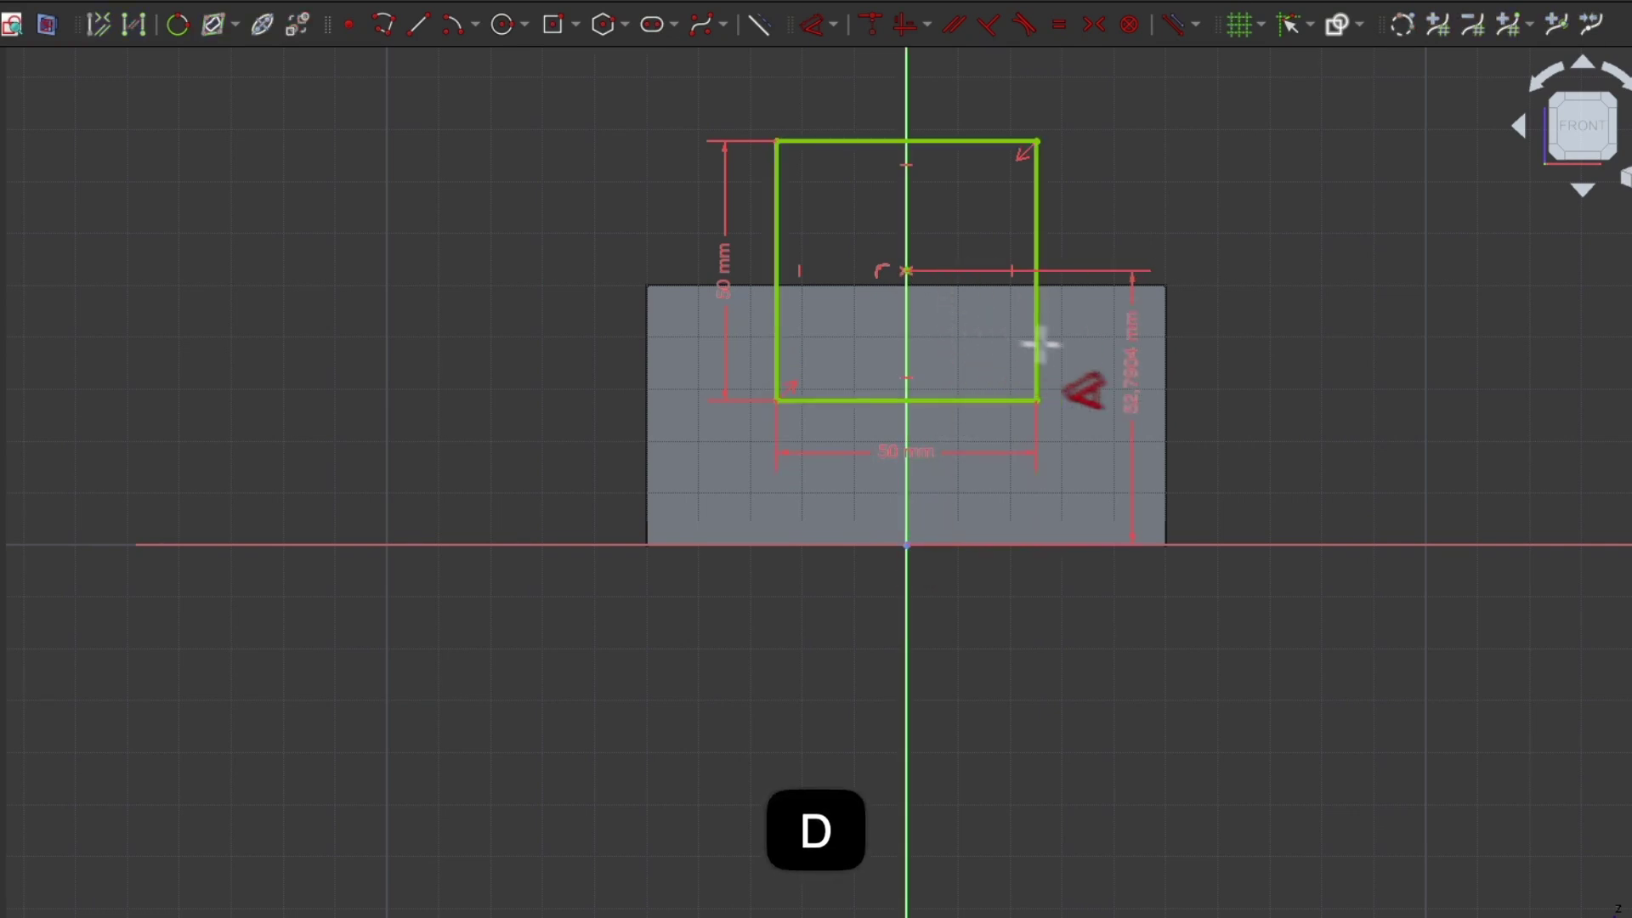
pyautogui.click(1197, 377)
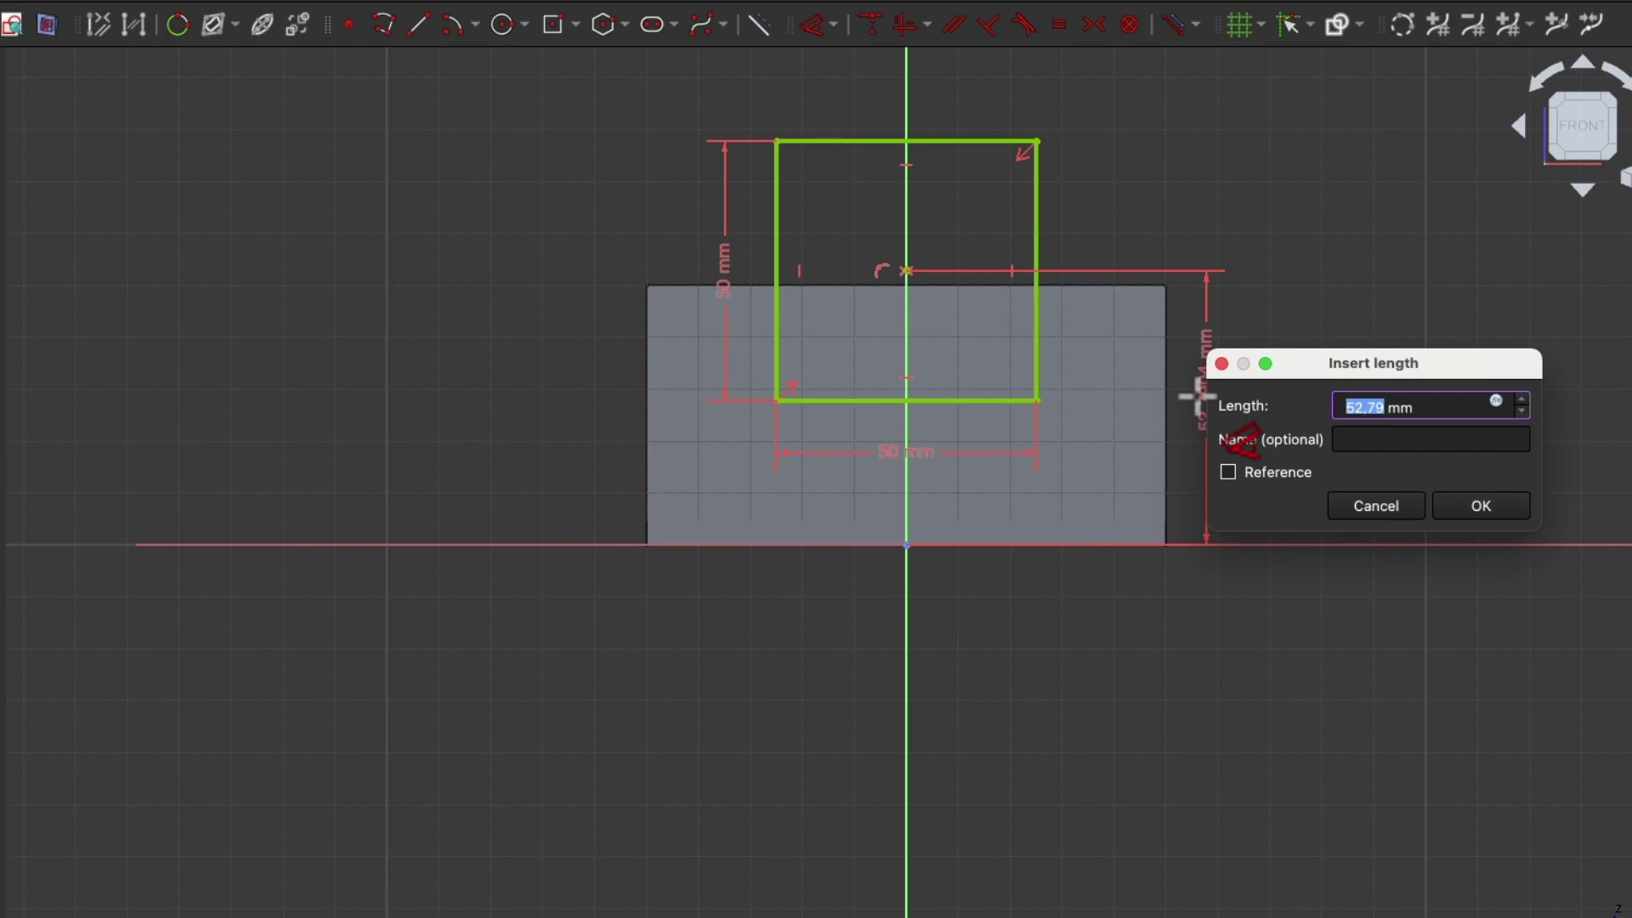
pyautogui.write('40')
pyautogui.press('Return')
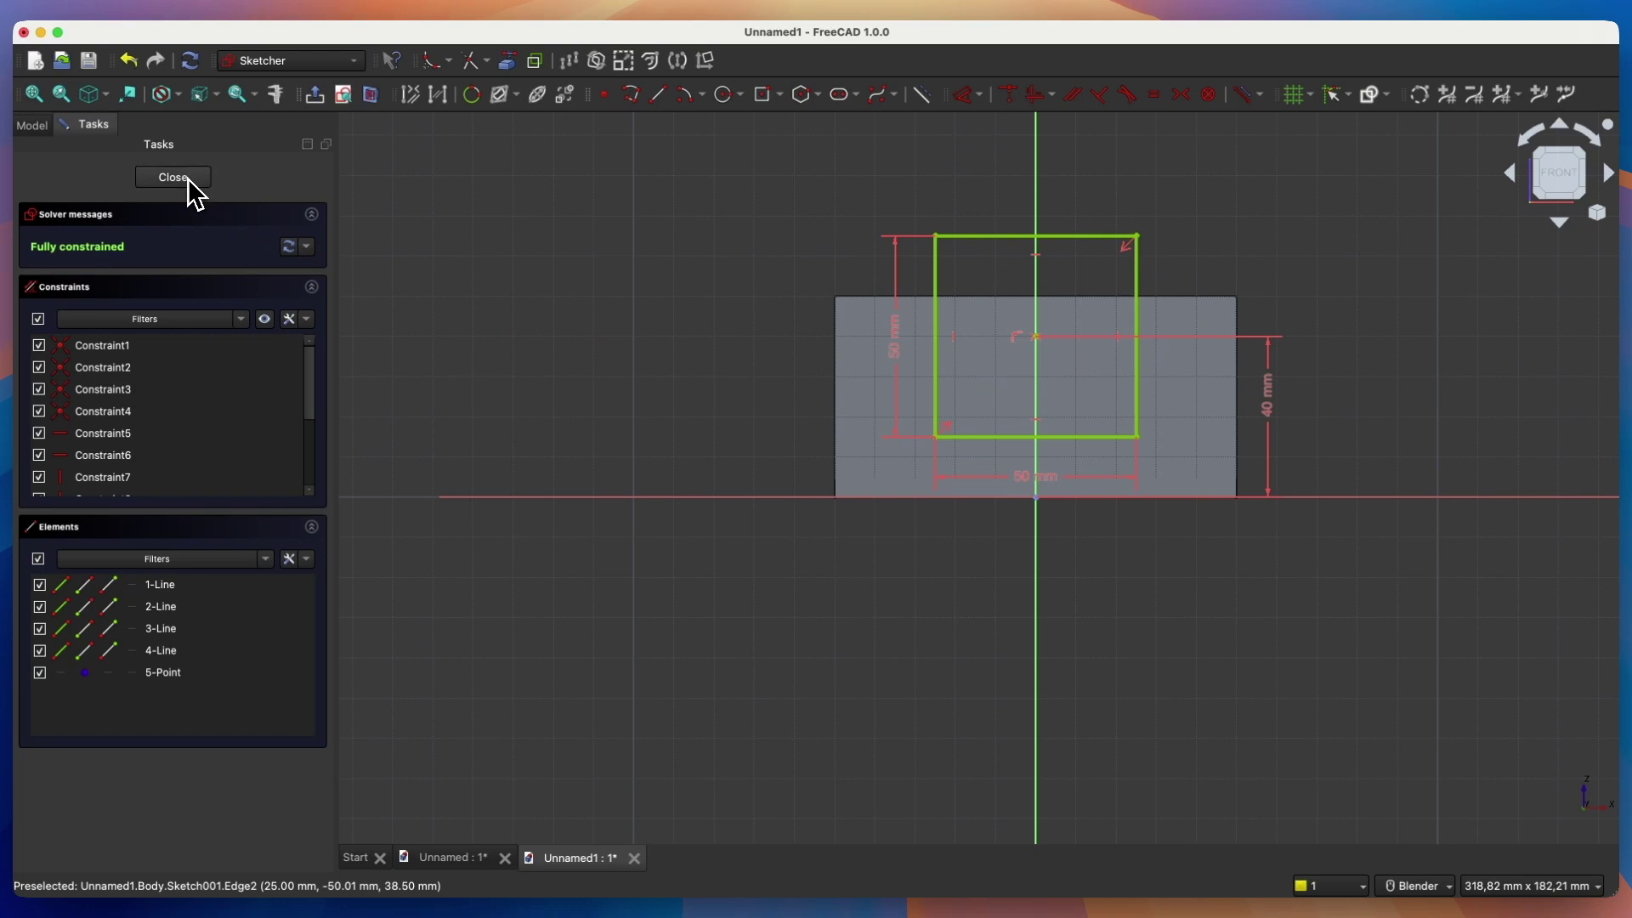
pyautogui.click(178, 178)
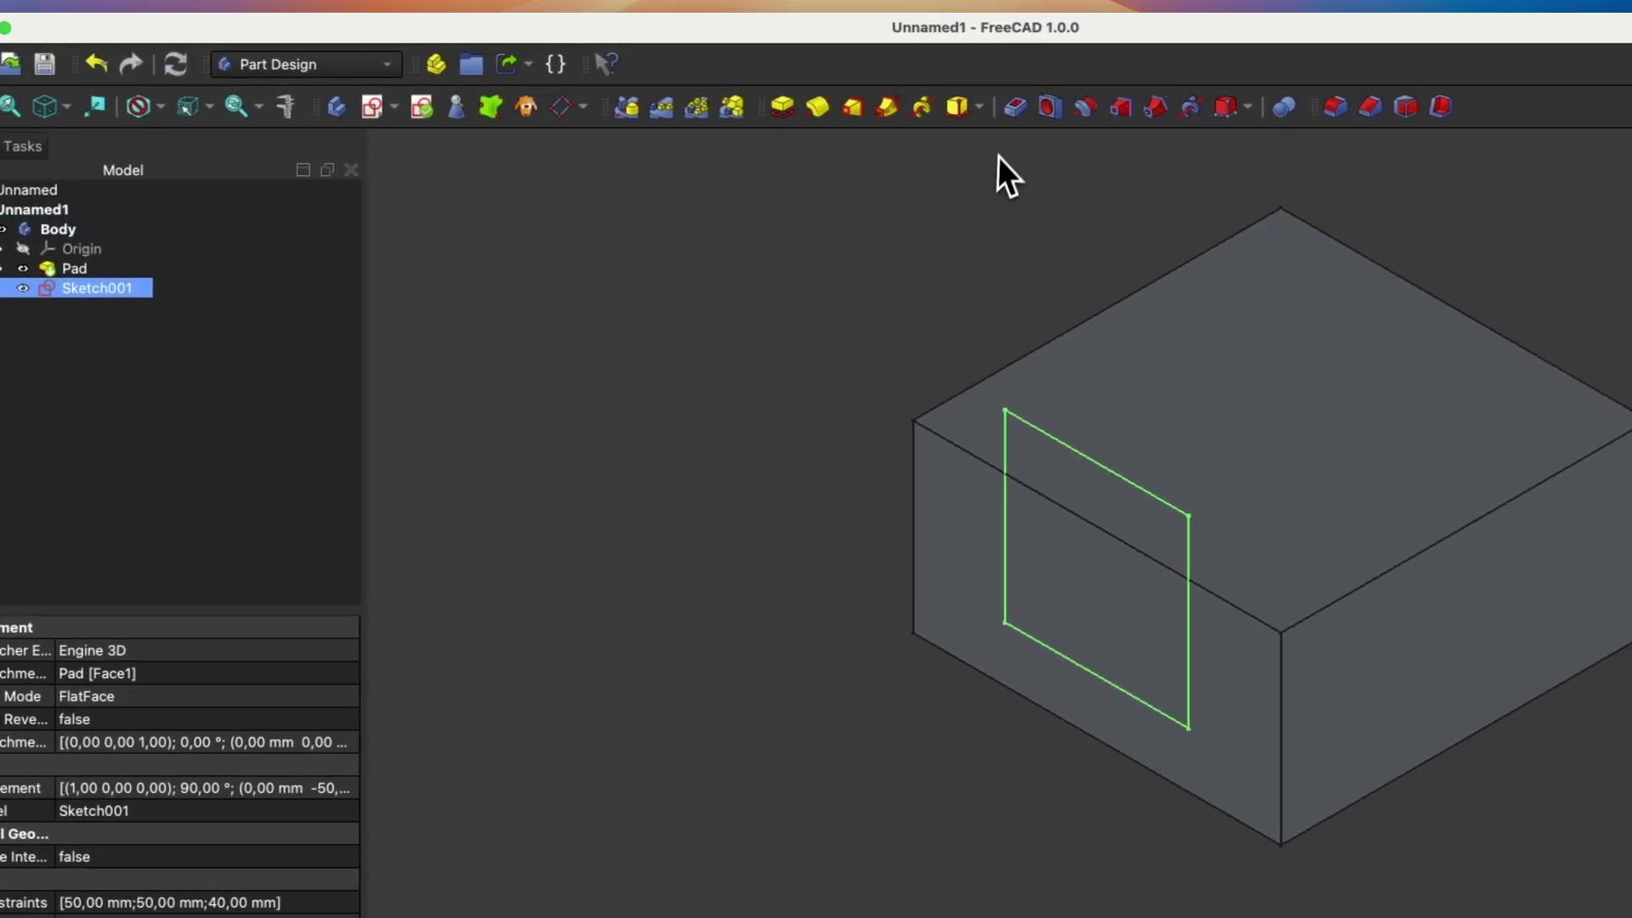
# - Cut the front-face square into the block as a 10 mm deep pocket
pyautogui.click(1017, 115)
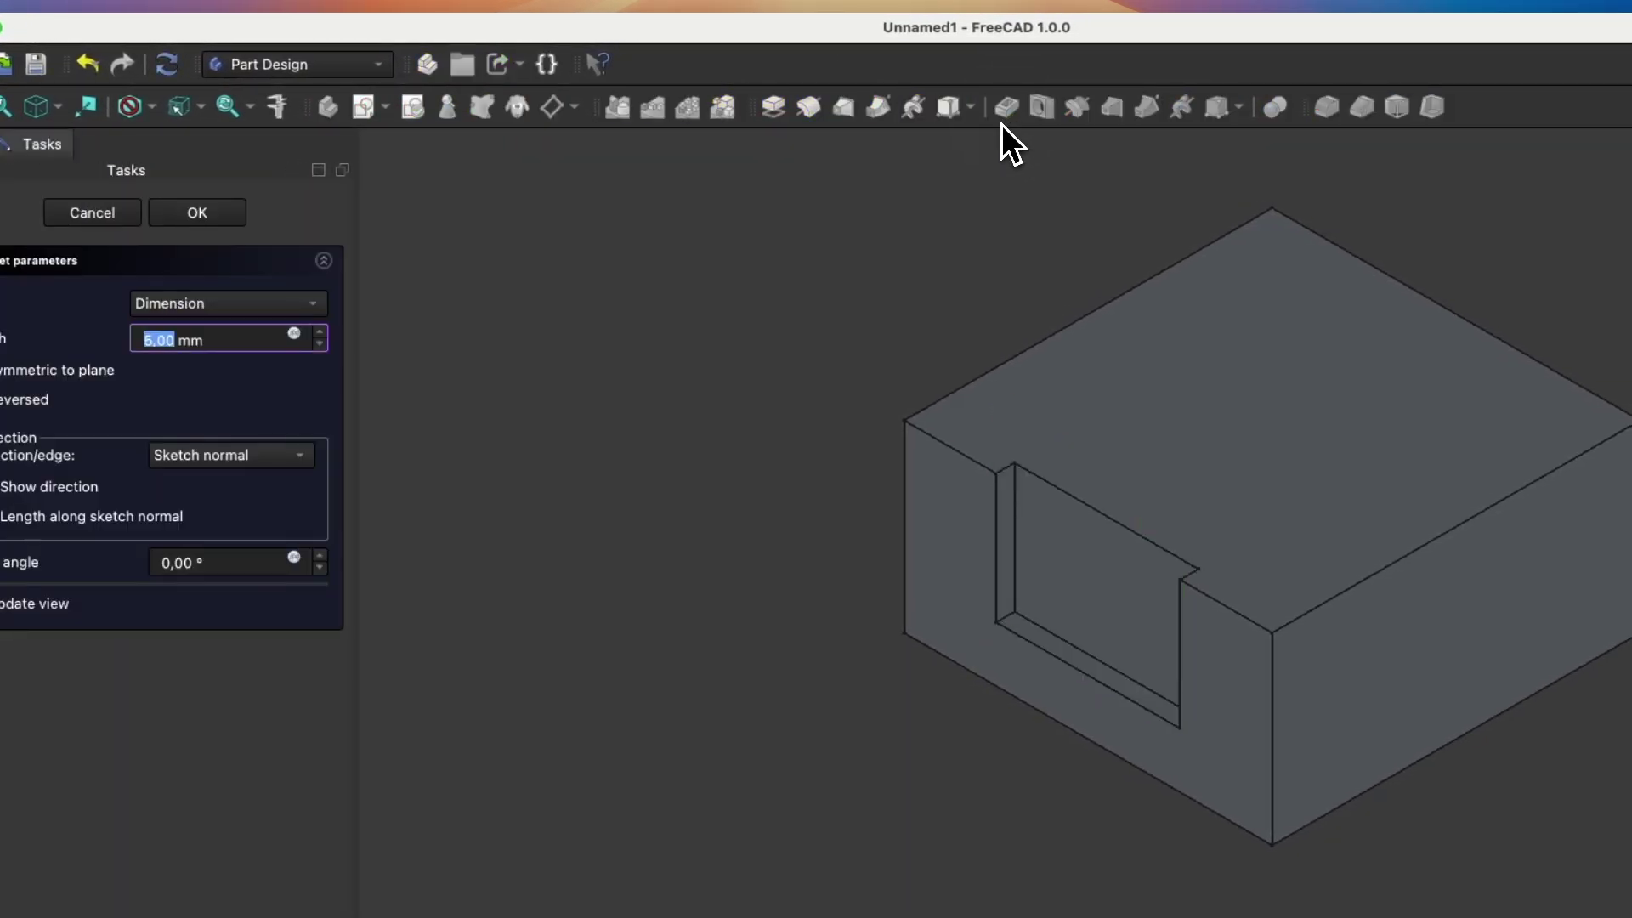
pyautogui.scroll(5, 179, 341)
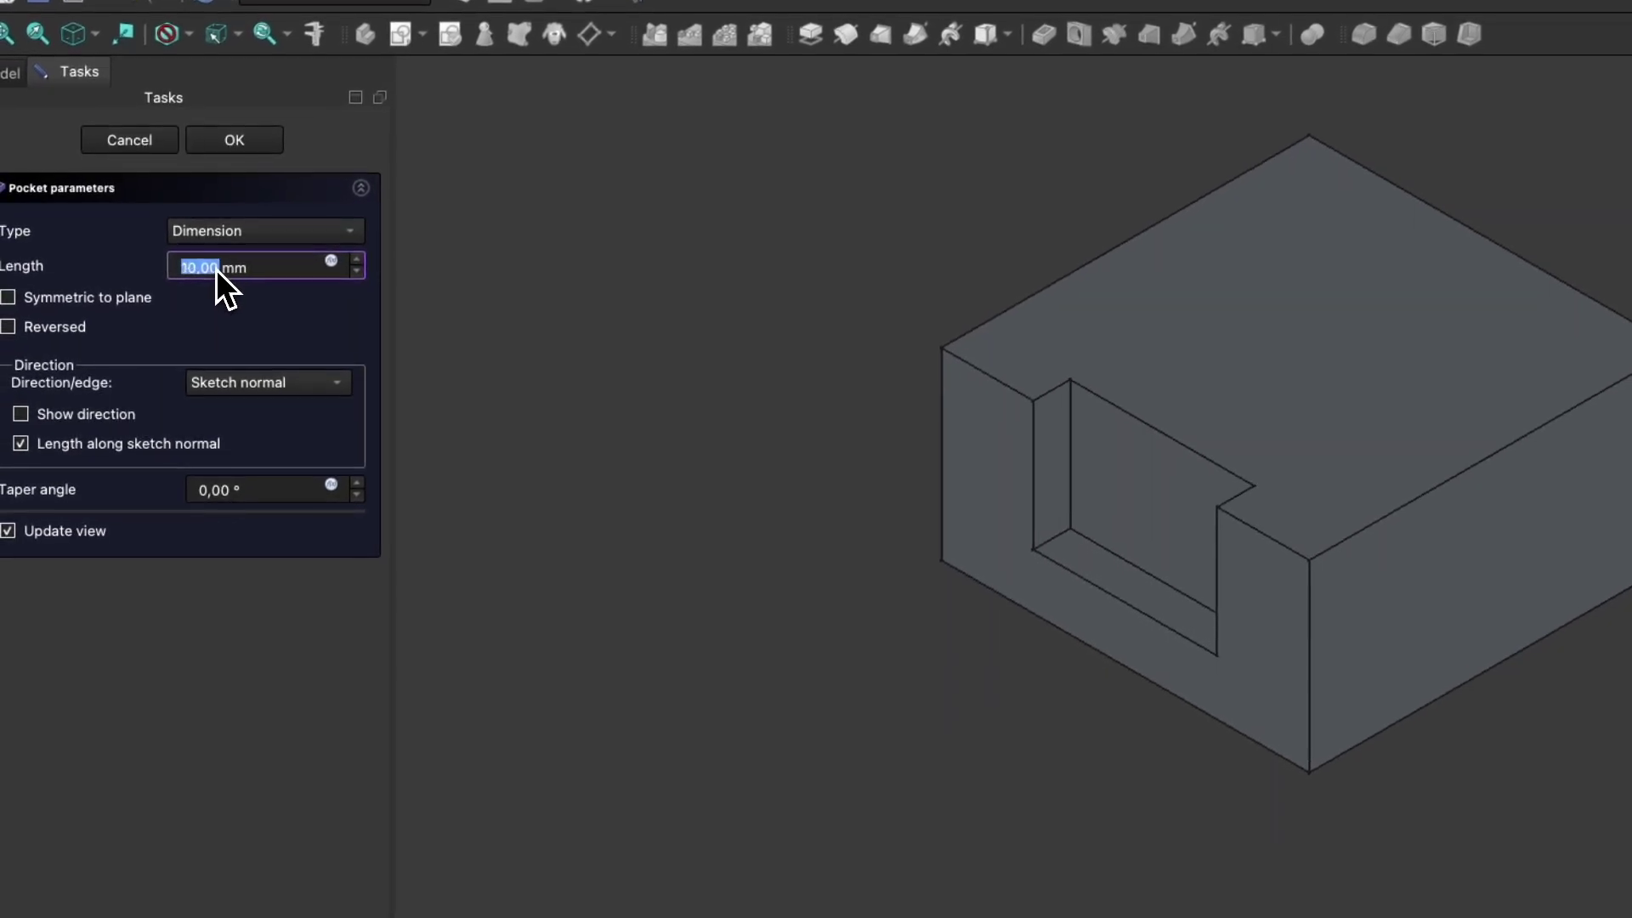
pyautogui.click(270, 146)
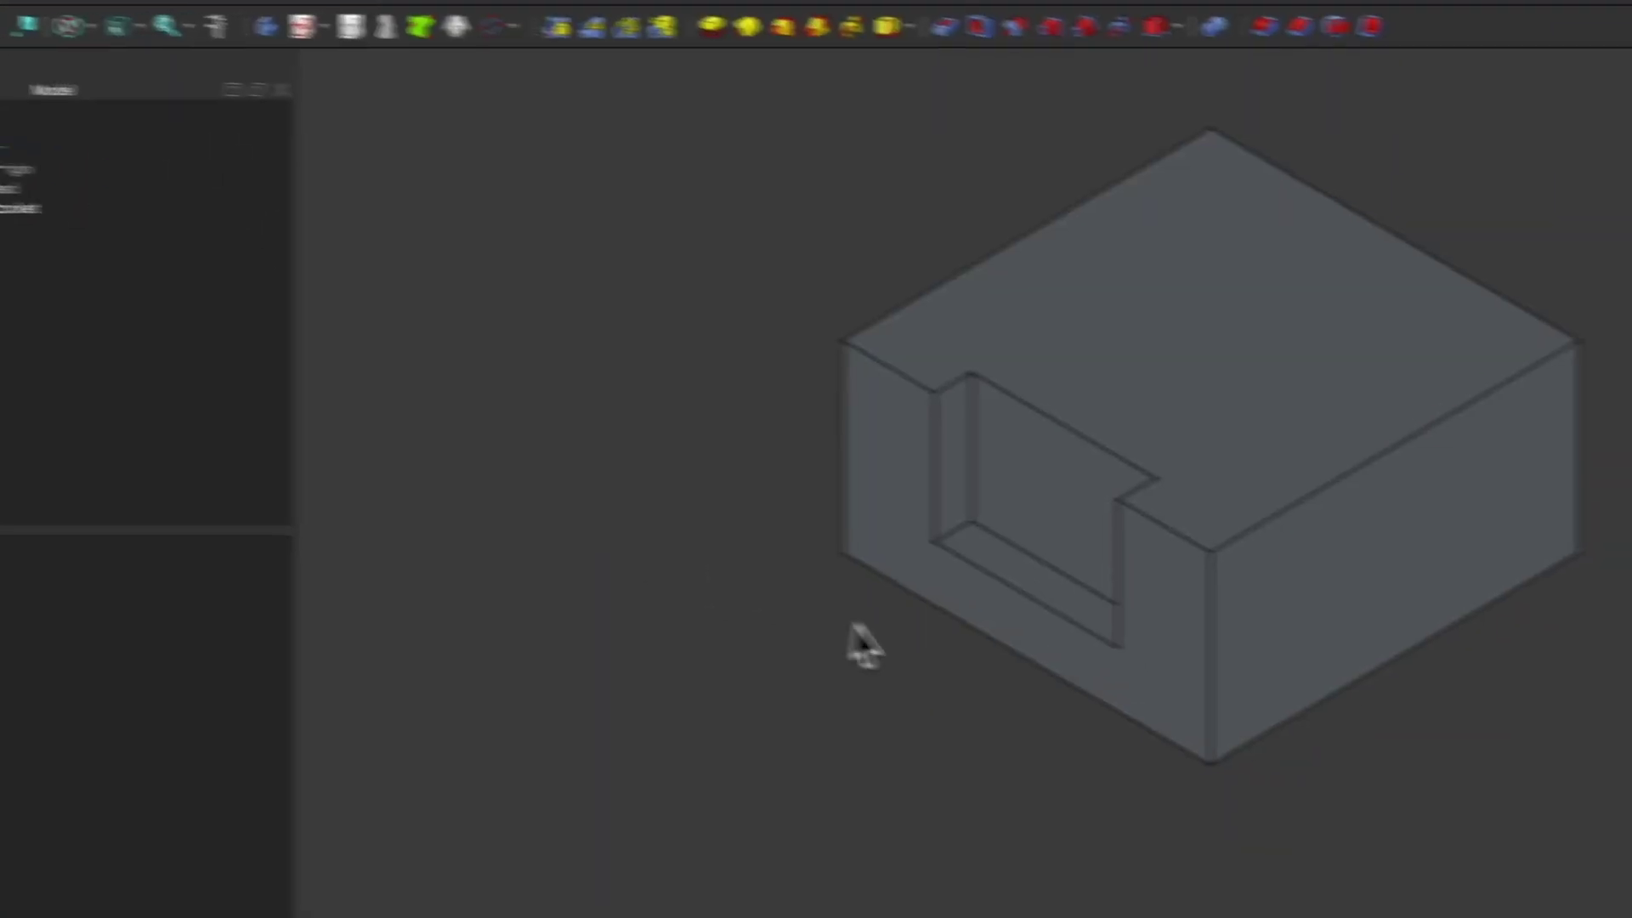
# - Fillet the pocket's two lower corner edges with a 20 mm radius
pyautogui.moveTo(862, 645); pyautogui.dragTo(984, 718, button='middle')
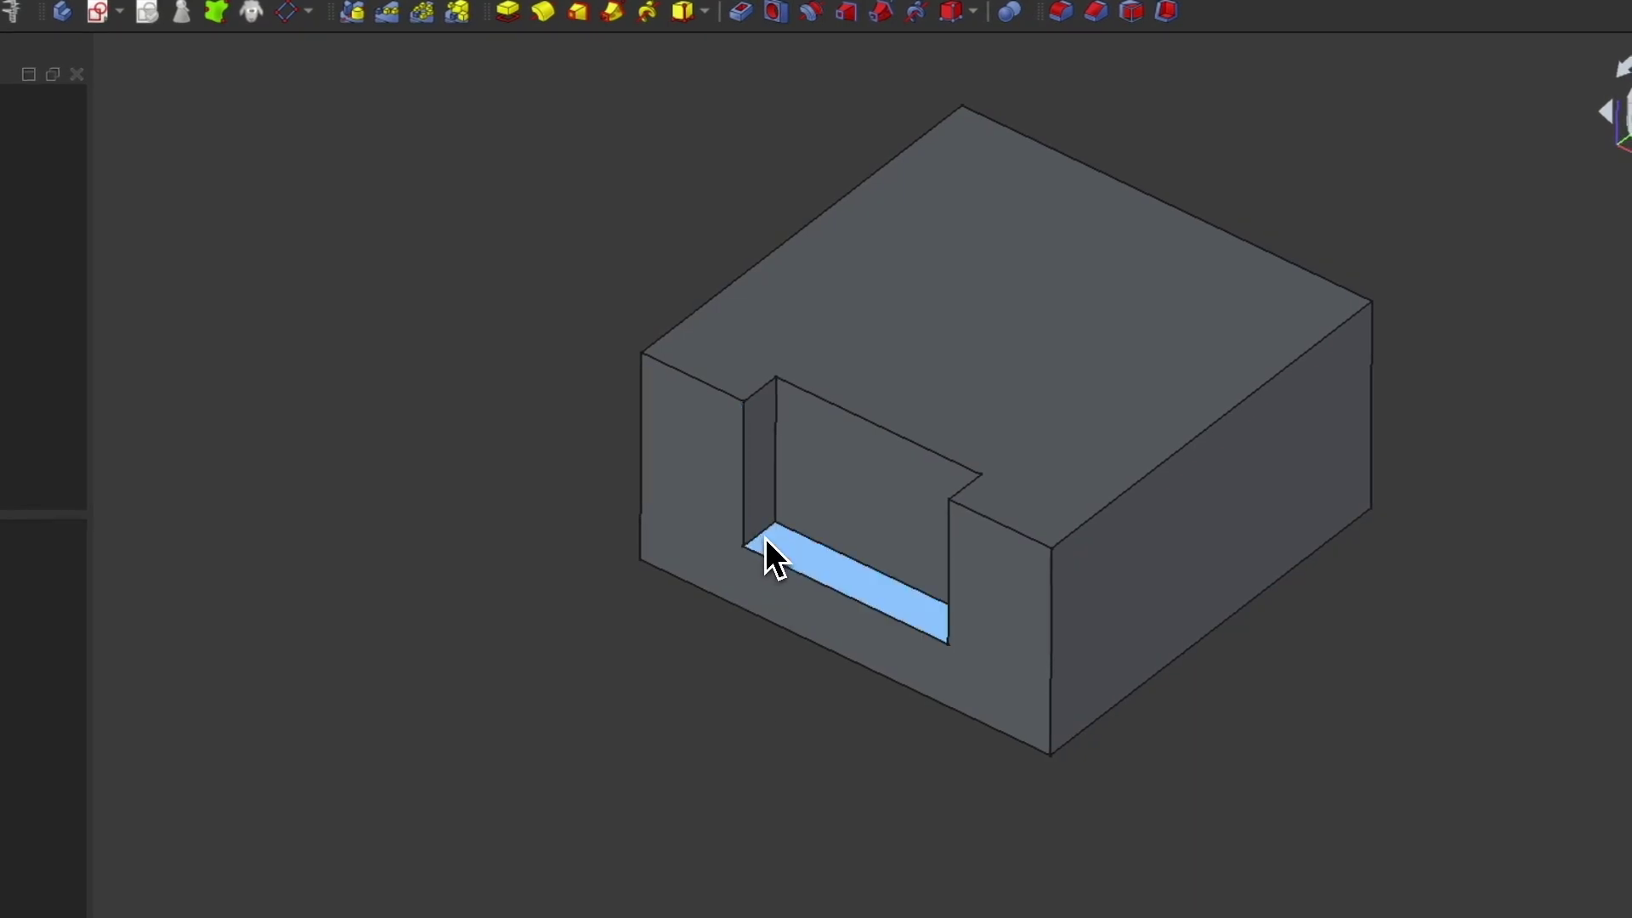
pyautogui.moveTo(717, 644); pyautogui.dragTo(1030, 727, button='middle')
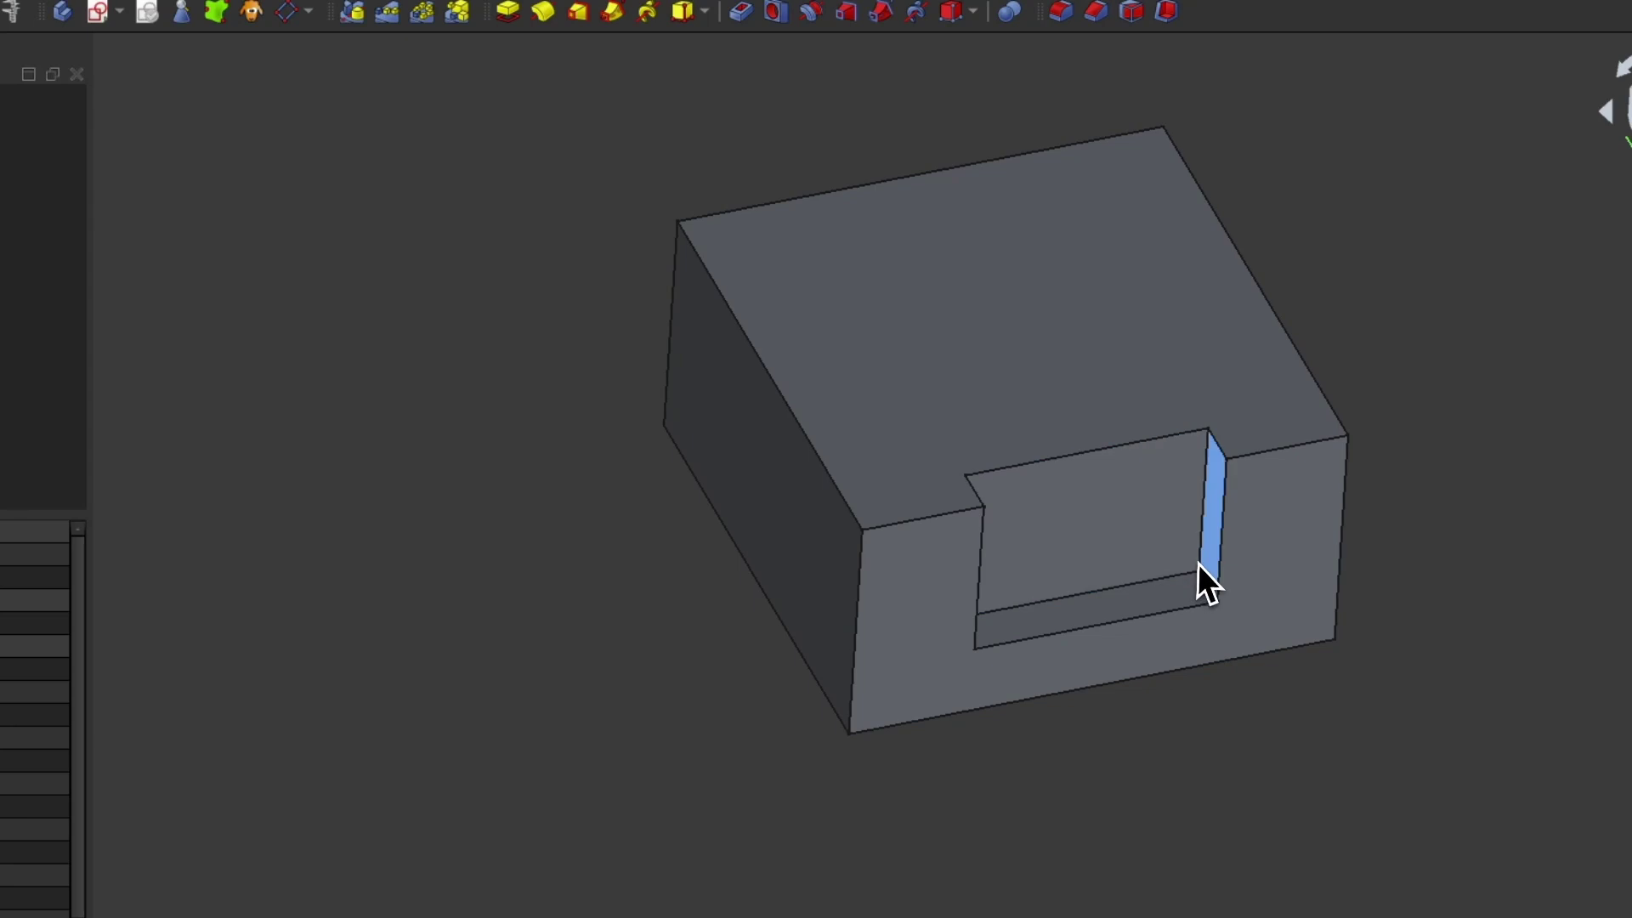
pyautogui.scroll(5, 1207, 589)
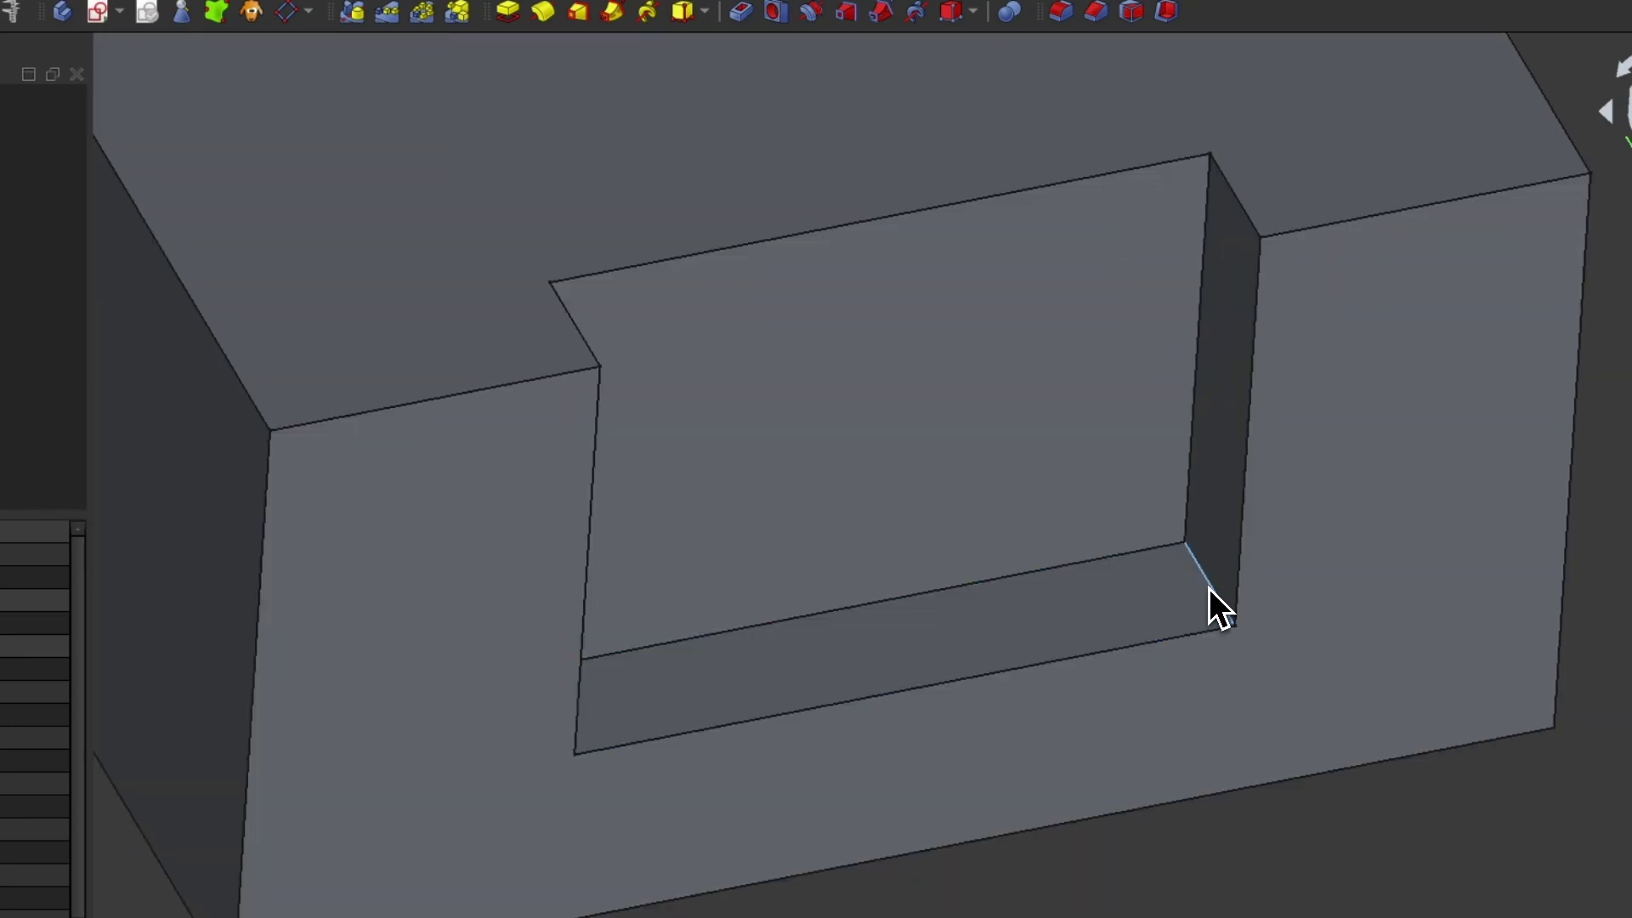
pyautogui.click(1208, 586)
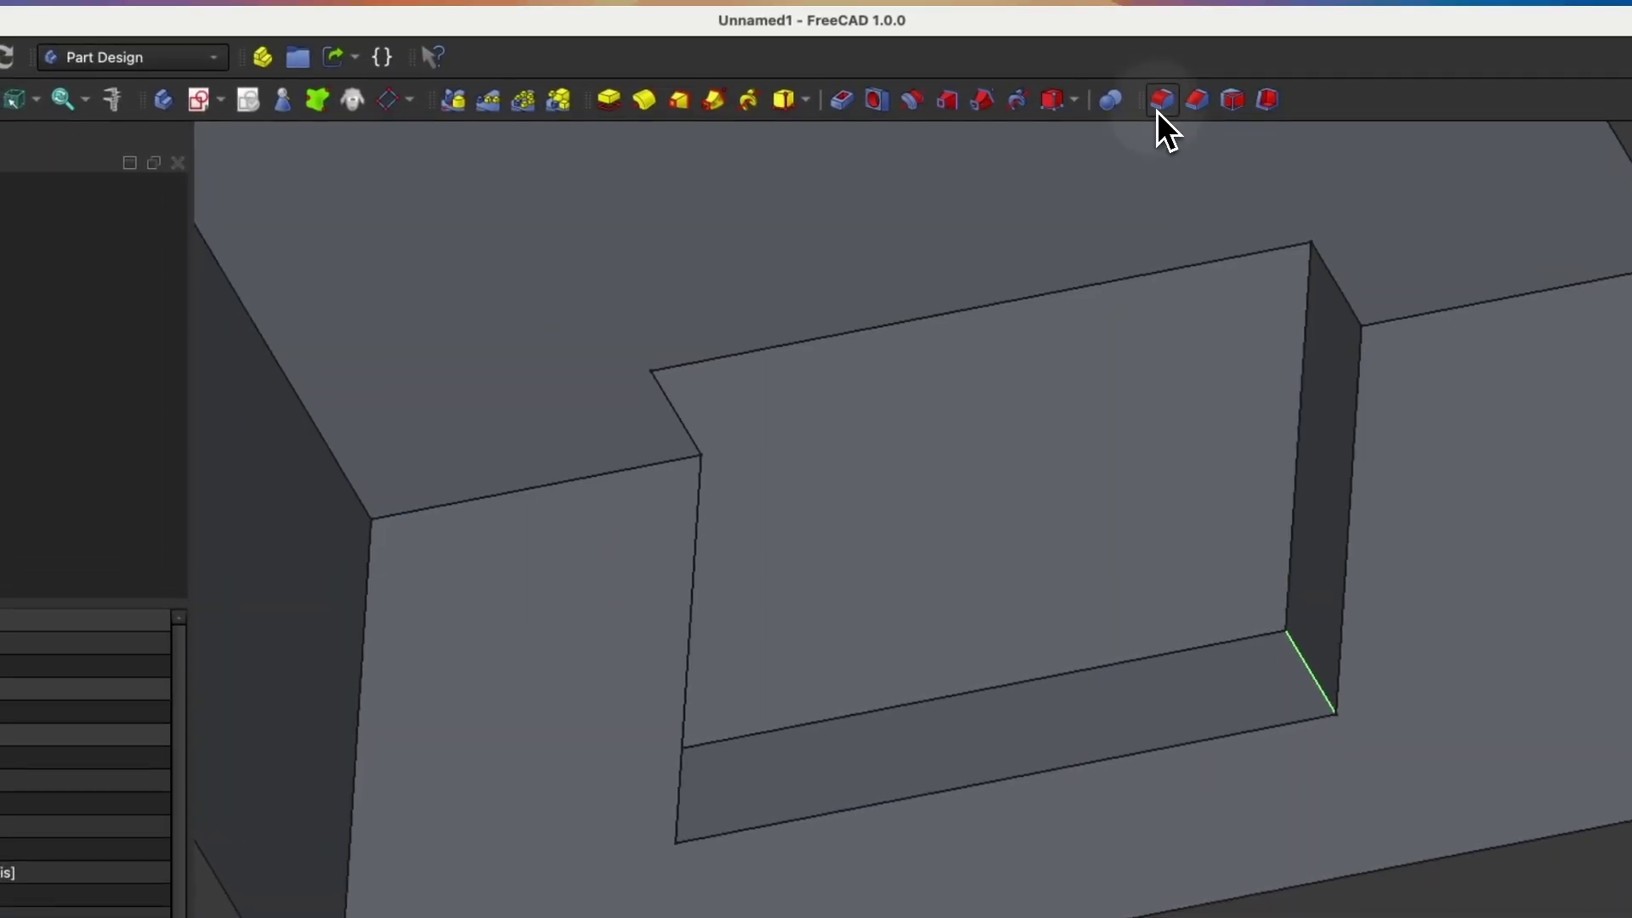
pyautogui.click(1158, 109)
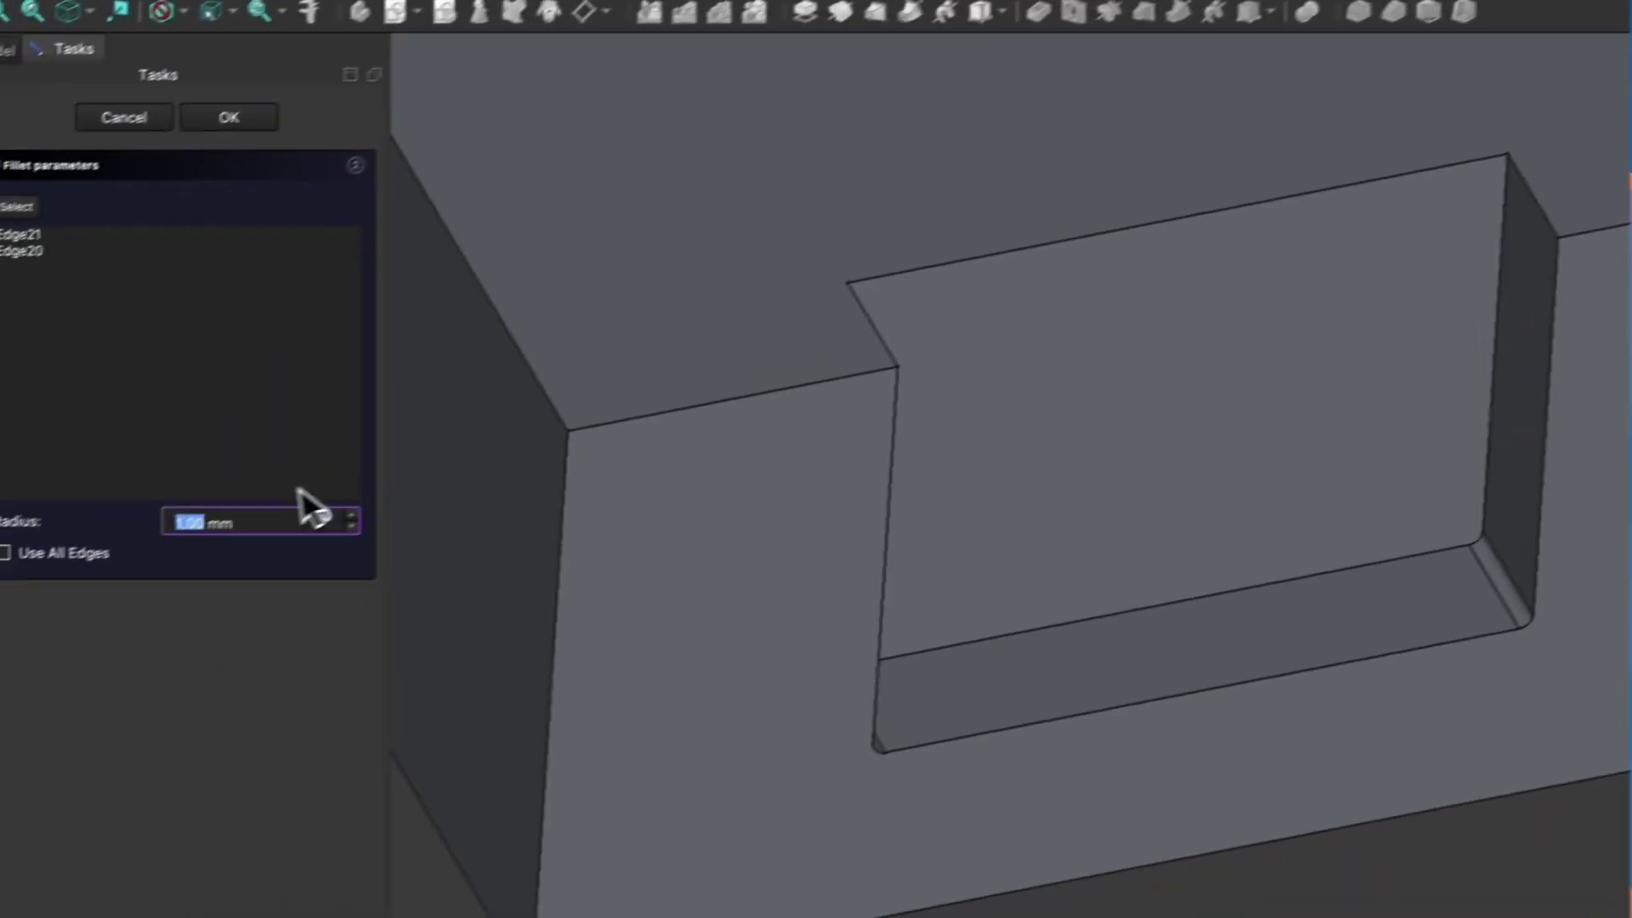
pyautogui.scroll(12, 233, 503)
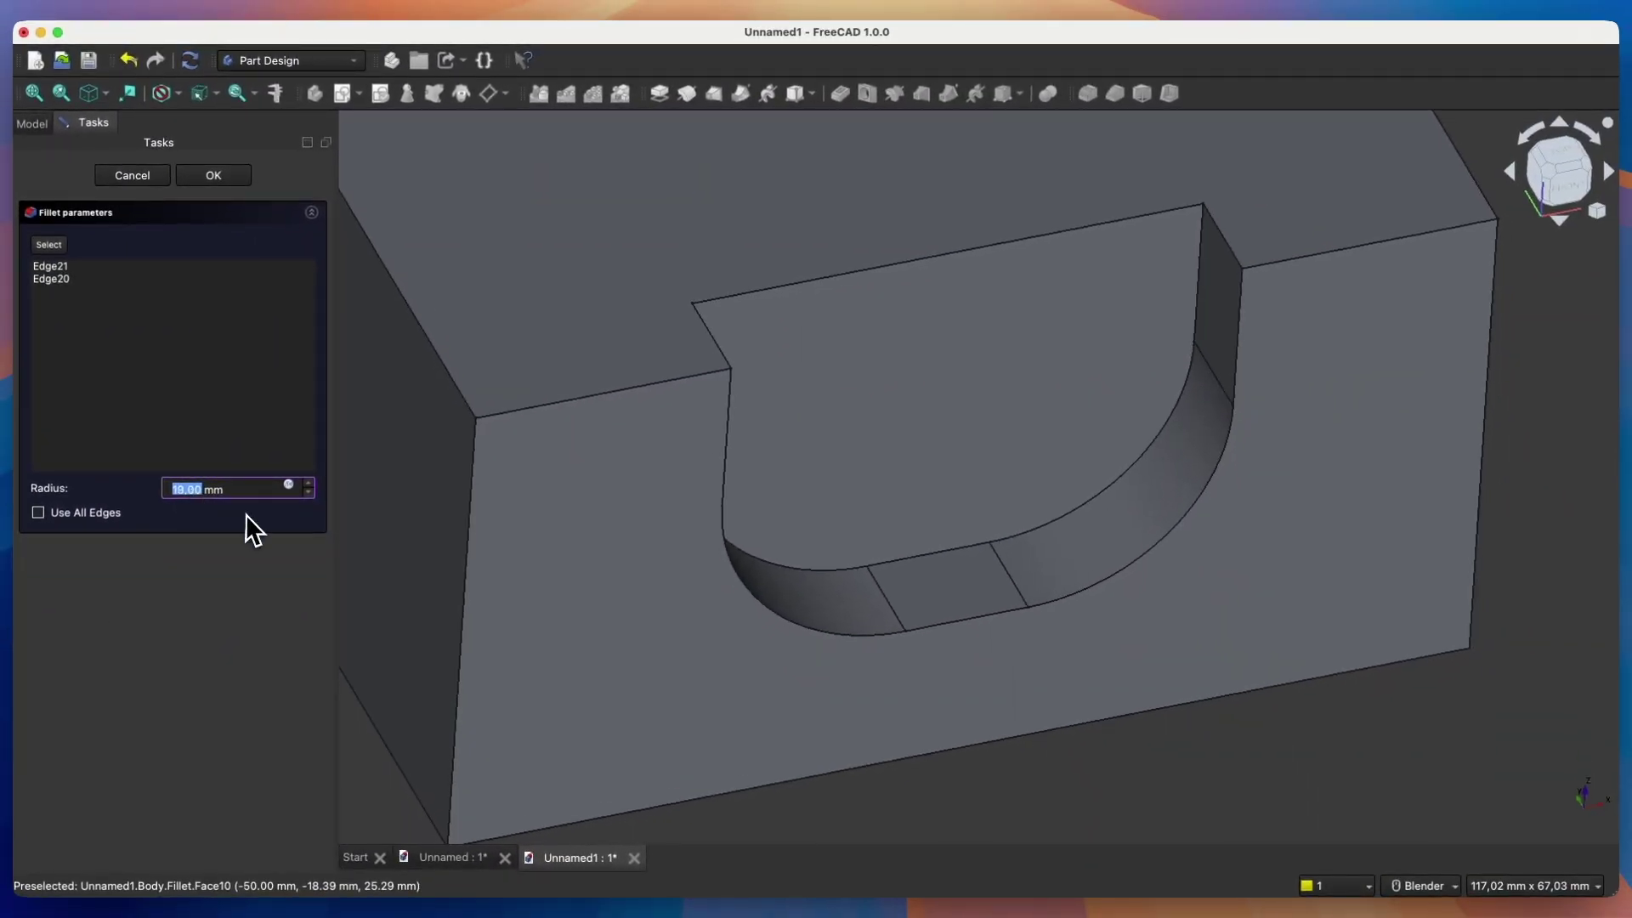
pyautogui.scroll(1, 204, 497)
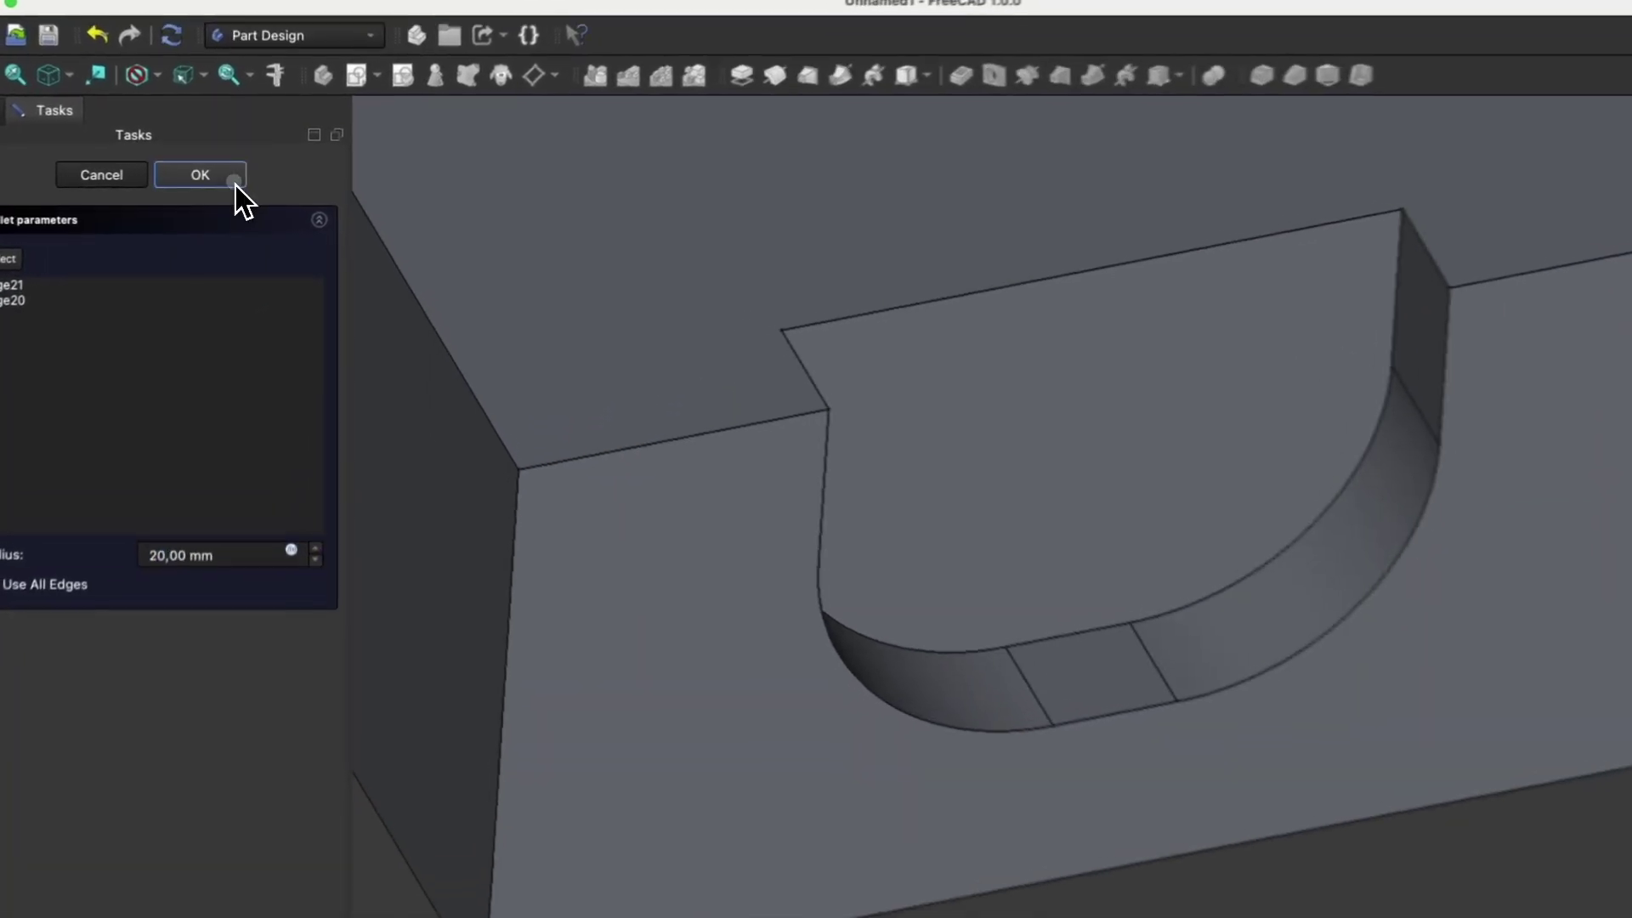
pyautogui.click(236, 185)
# - Start an equal-distance chamfer on the front outline edge of the filleted pocket and try a size of 10 mm
pyautogui.moveTo(747, 365); pyautogui.dragTo(899, 430, button='middle')
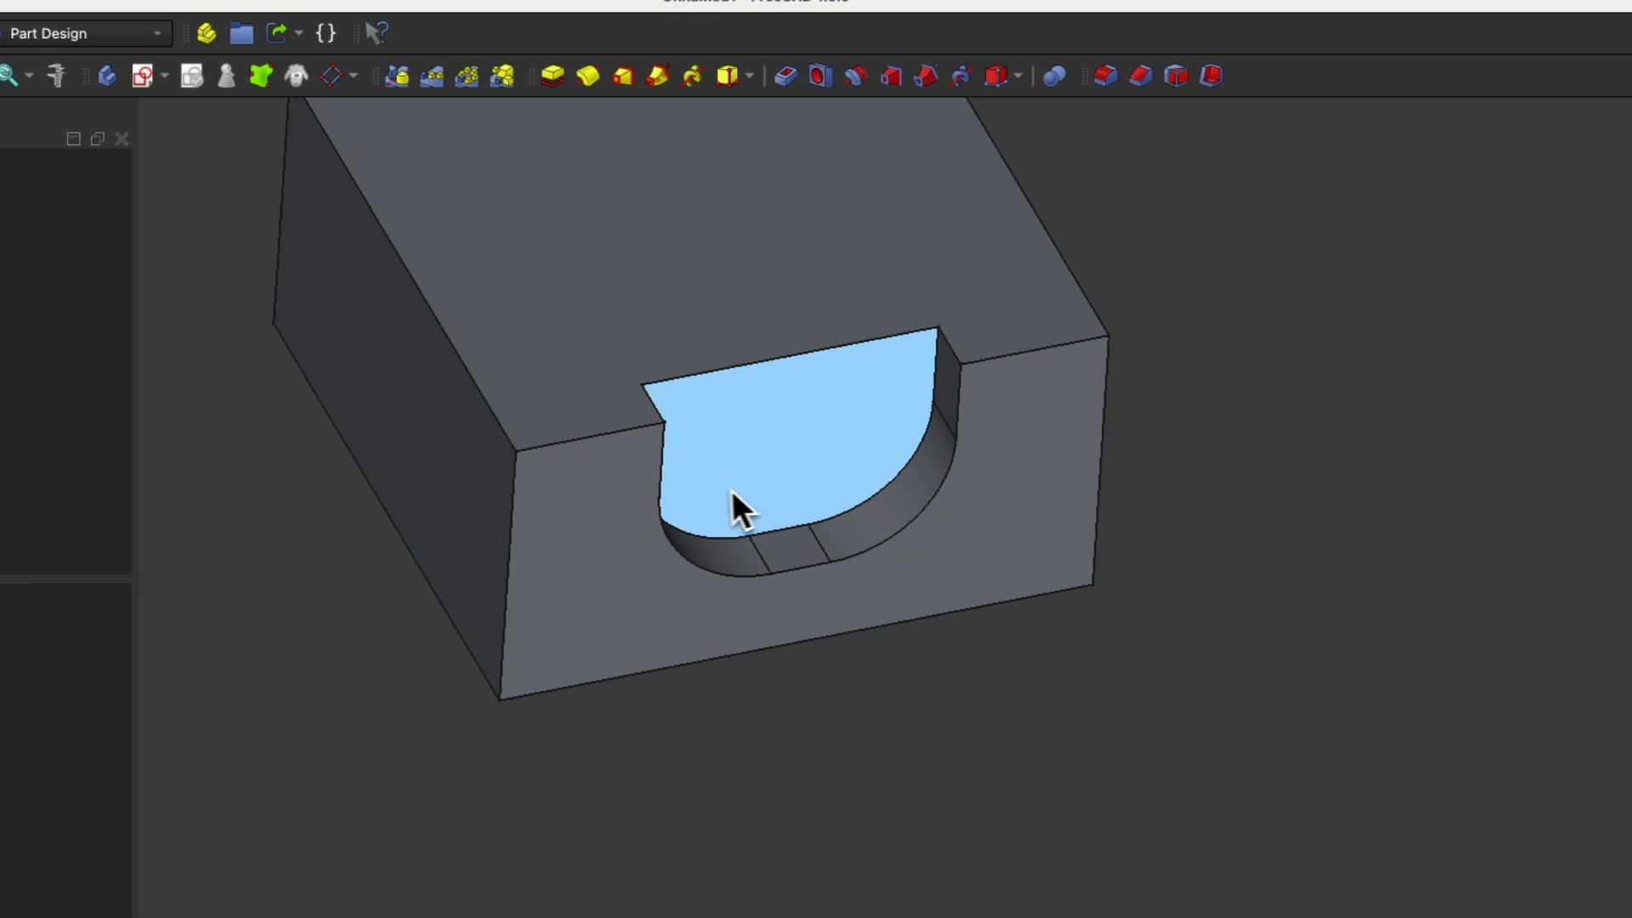
pyautogui.click(662, 467)
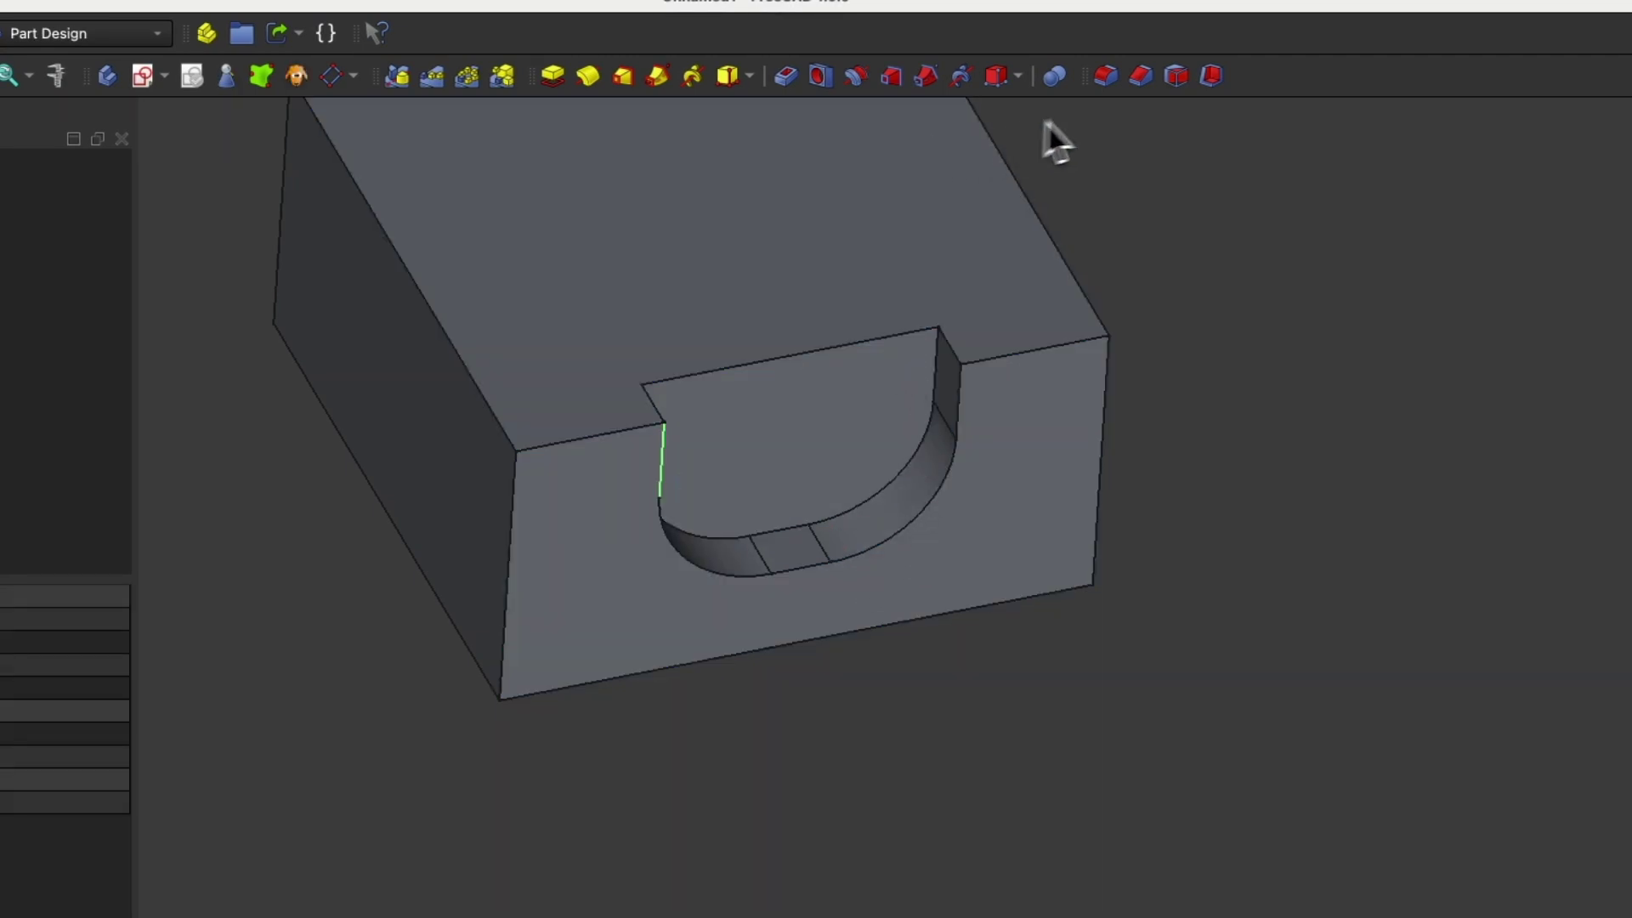
pyautogui.click(1139, 89)
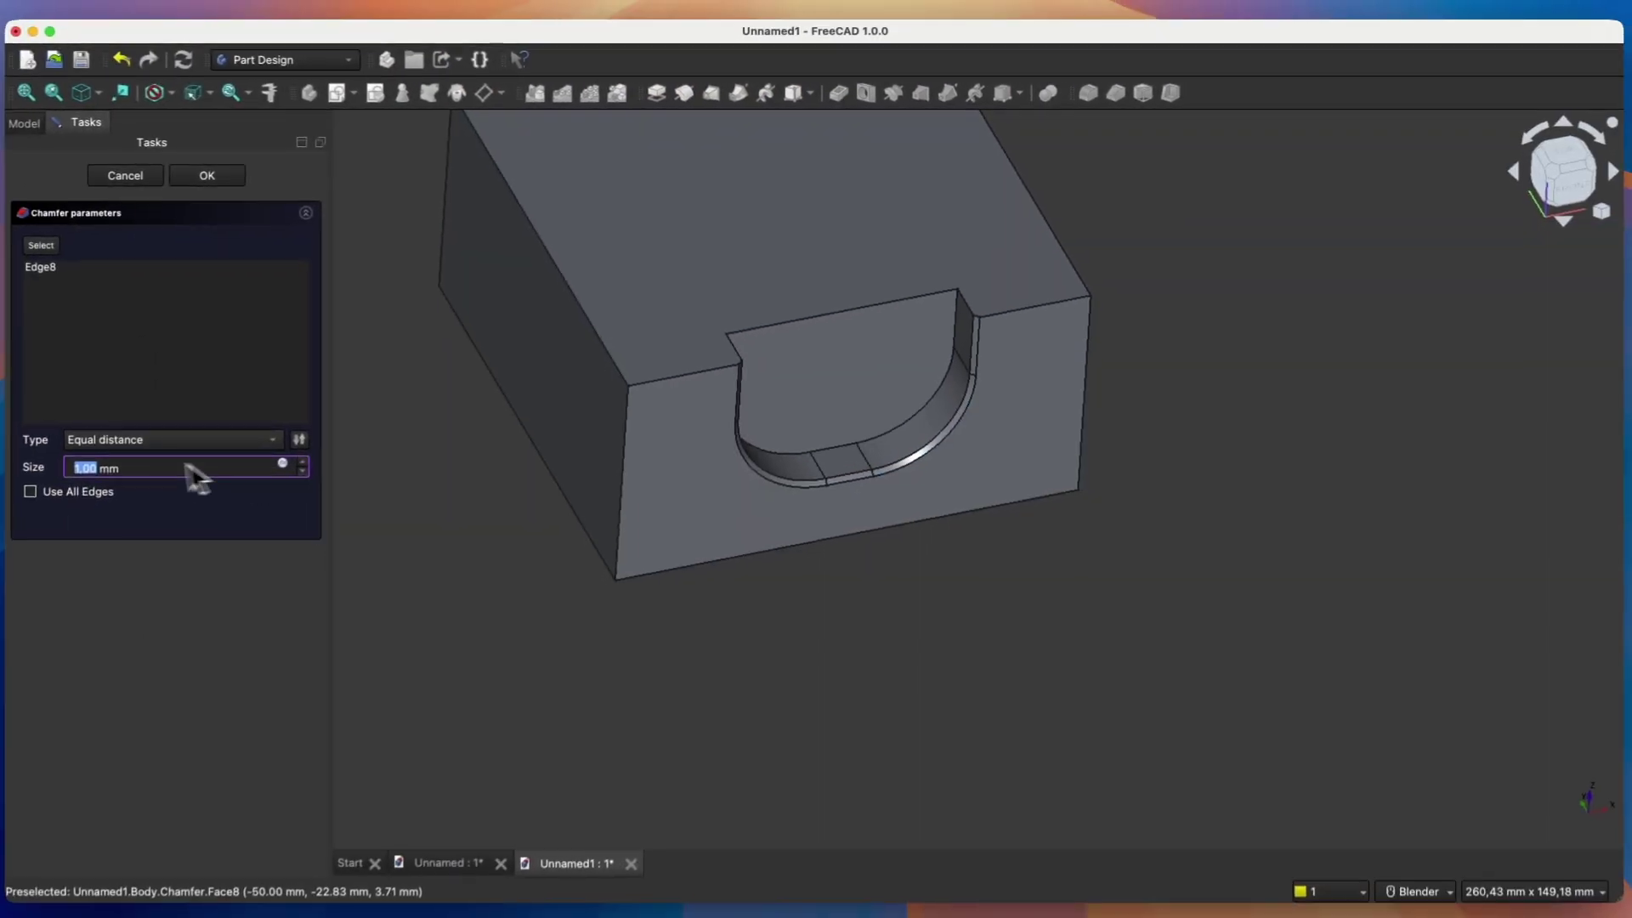
pyautogui.scroll(6, 98, 466)
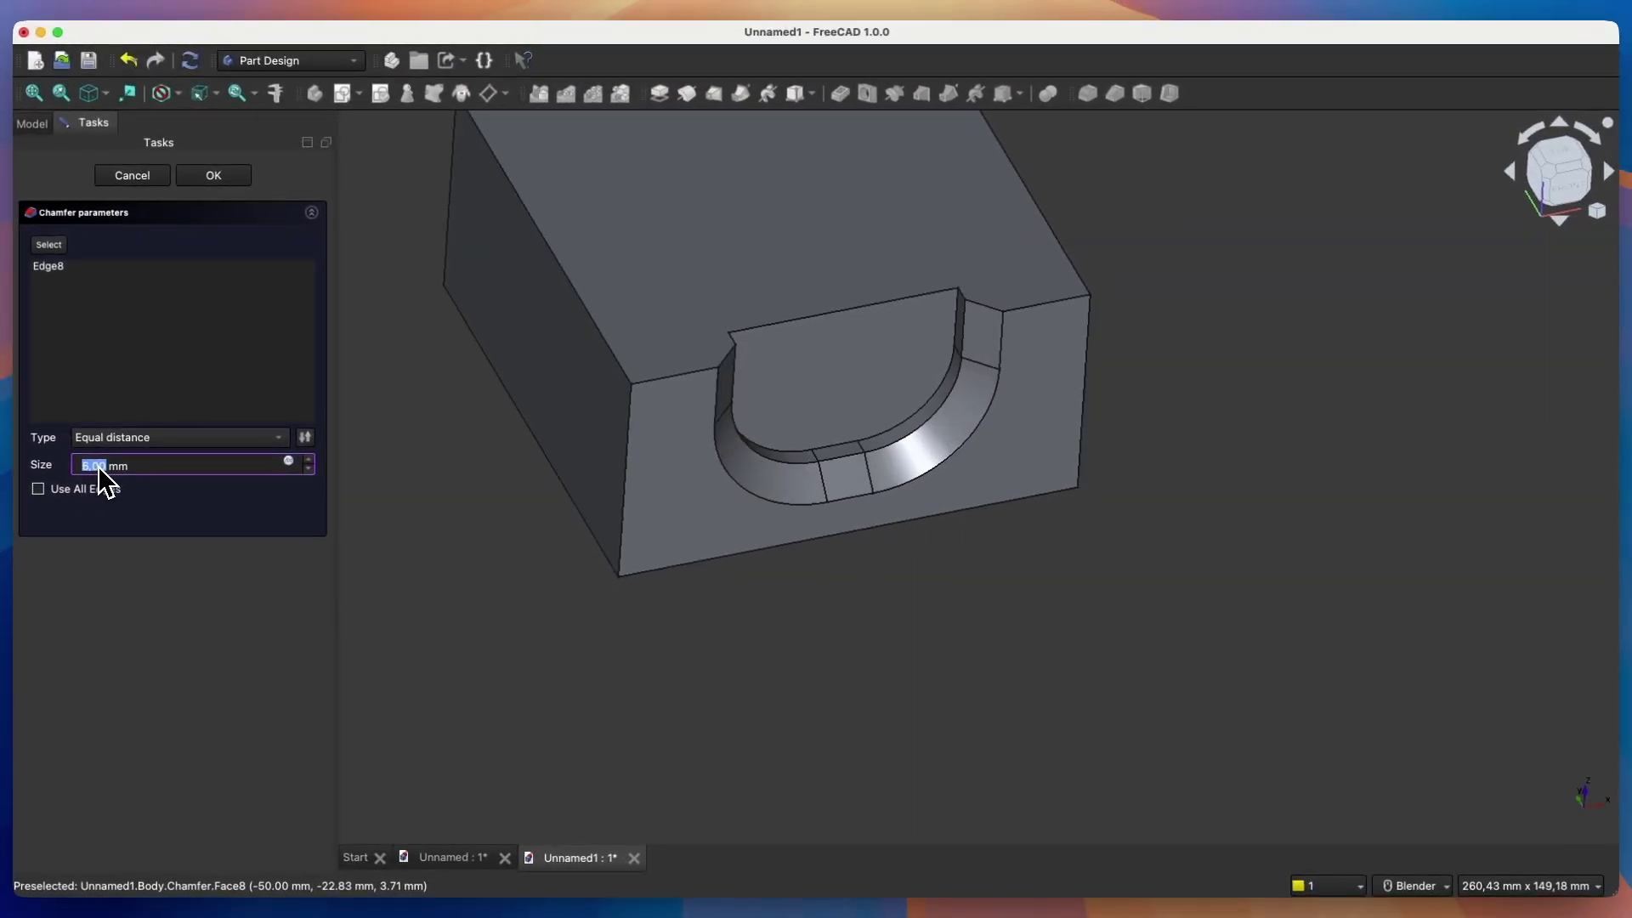
pyautogui.scroll(2, 100, 469)
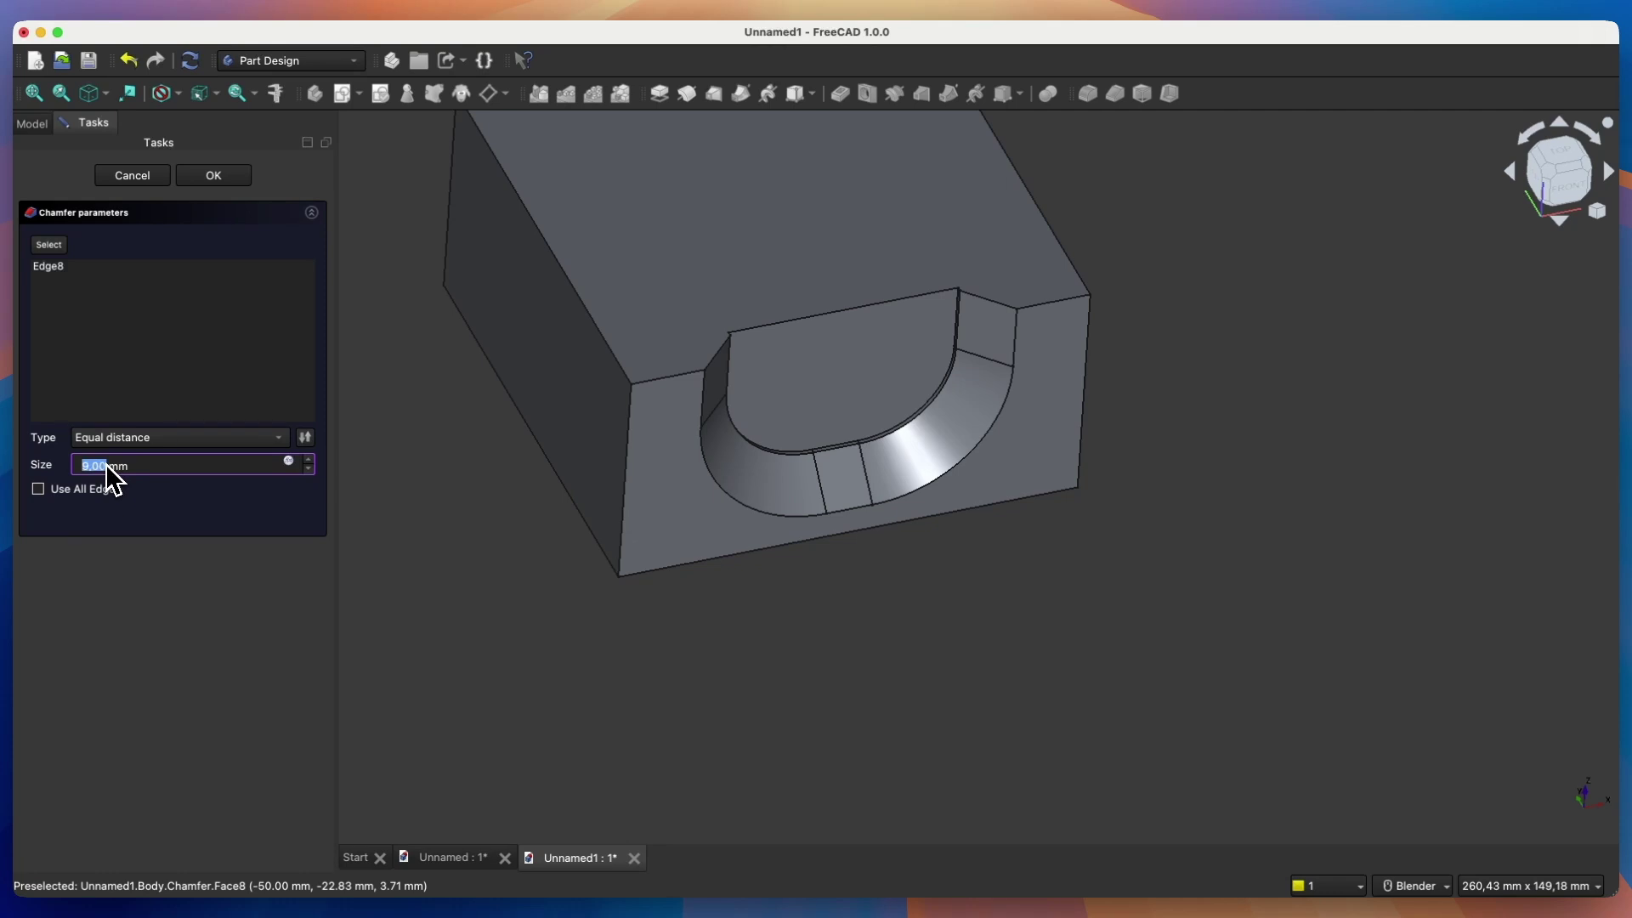
pyautogui.scroll(1, 108, 466)
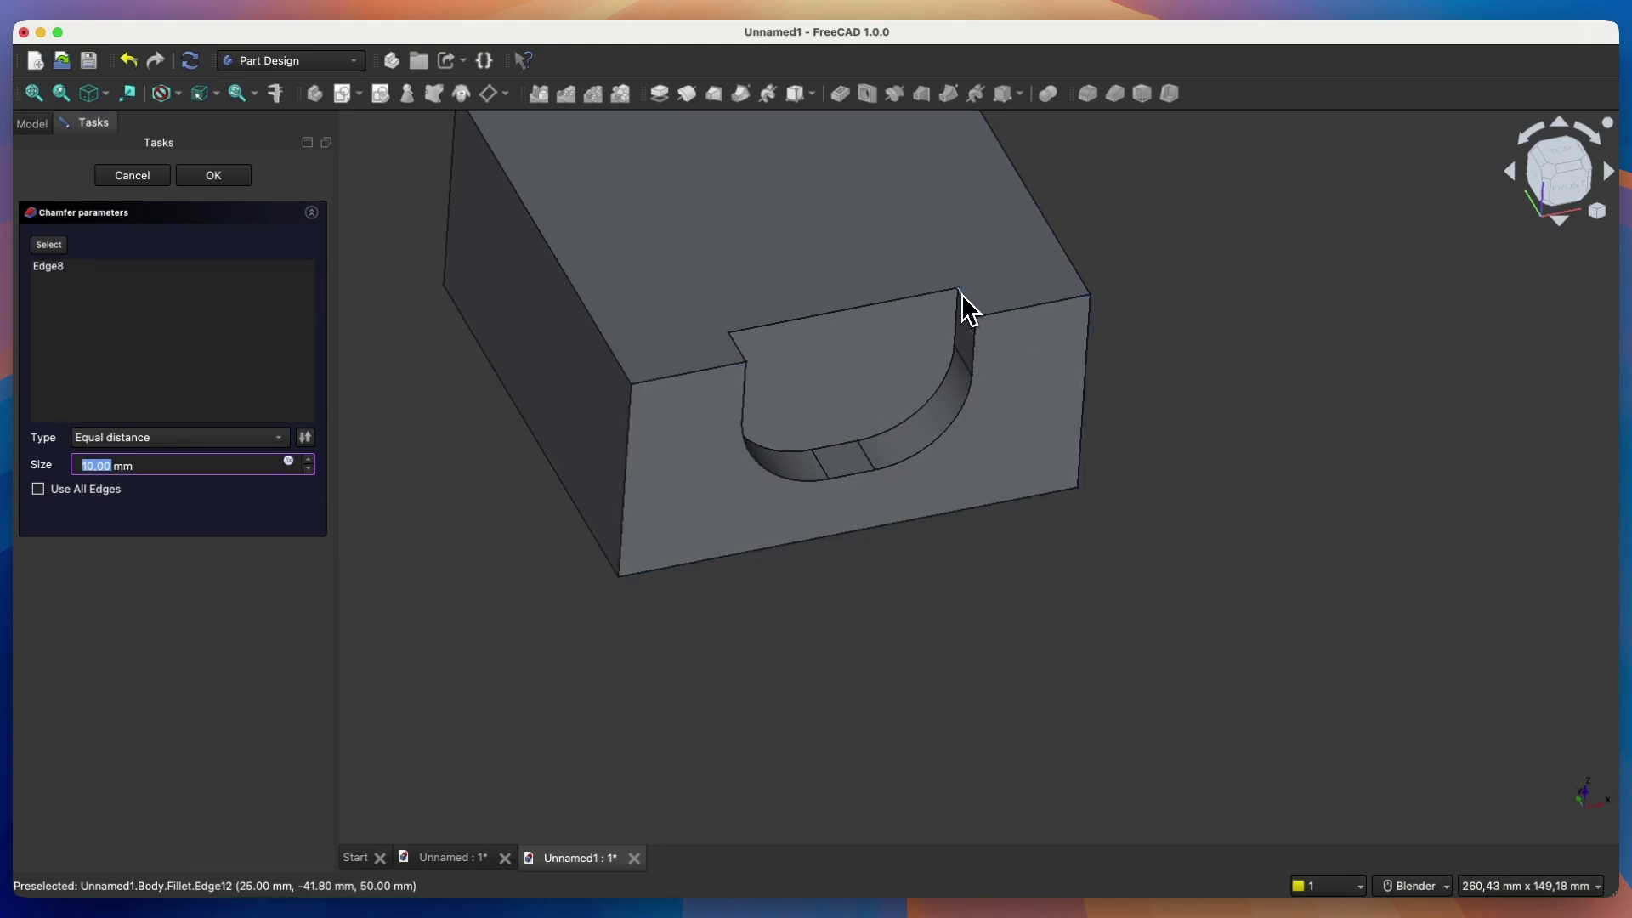
# - Set the size of the pocket edge's chamfer to 9.99 mm
pyautogui.scroll(-1, 107, 464)
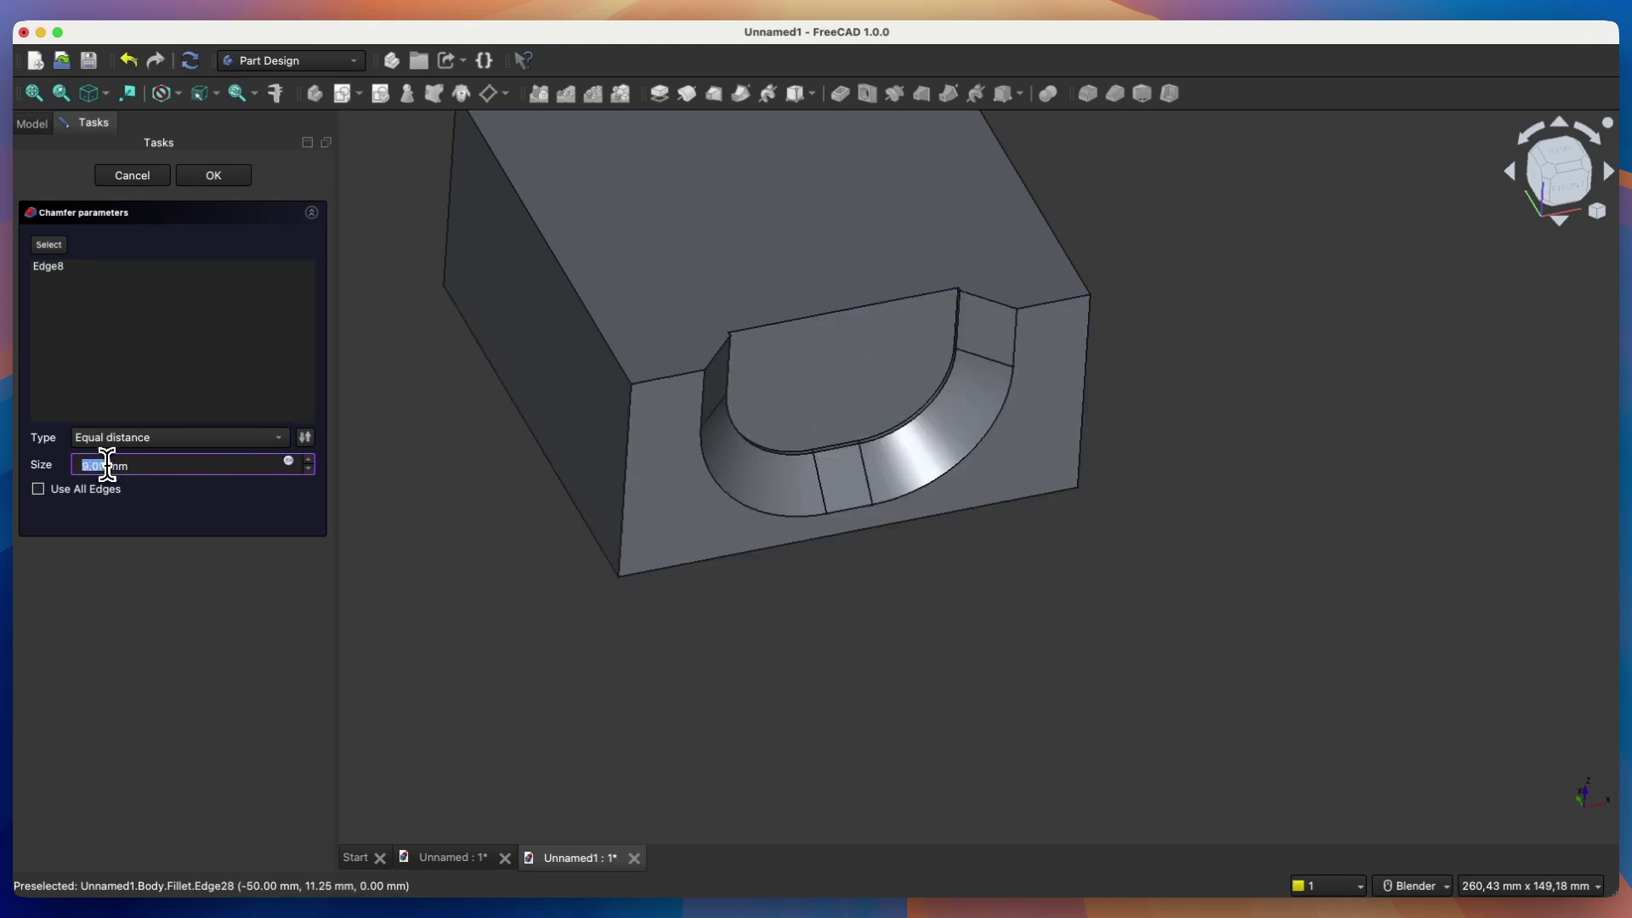
pyautogui.scroll(1, 104, 465)
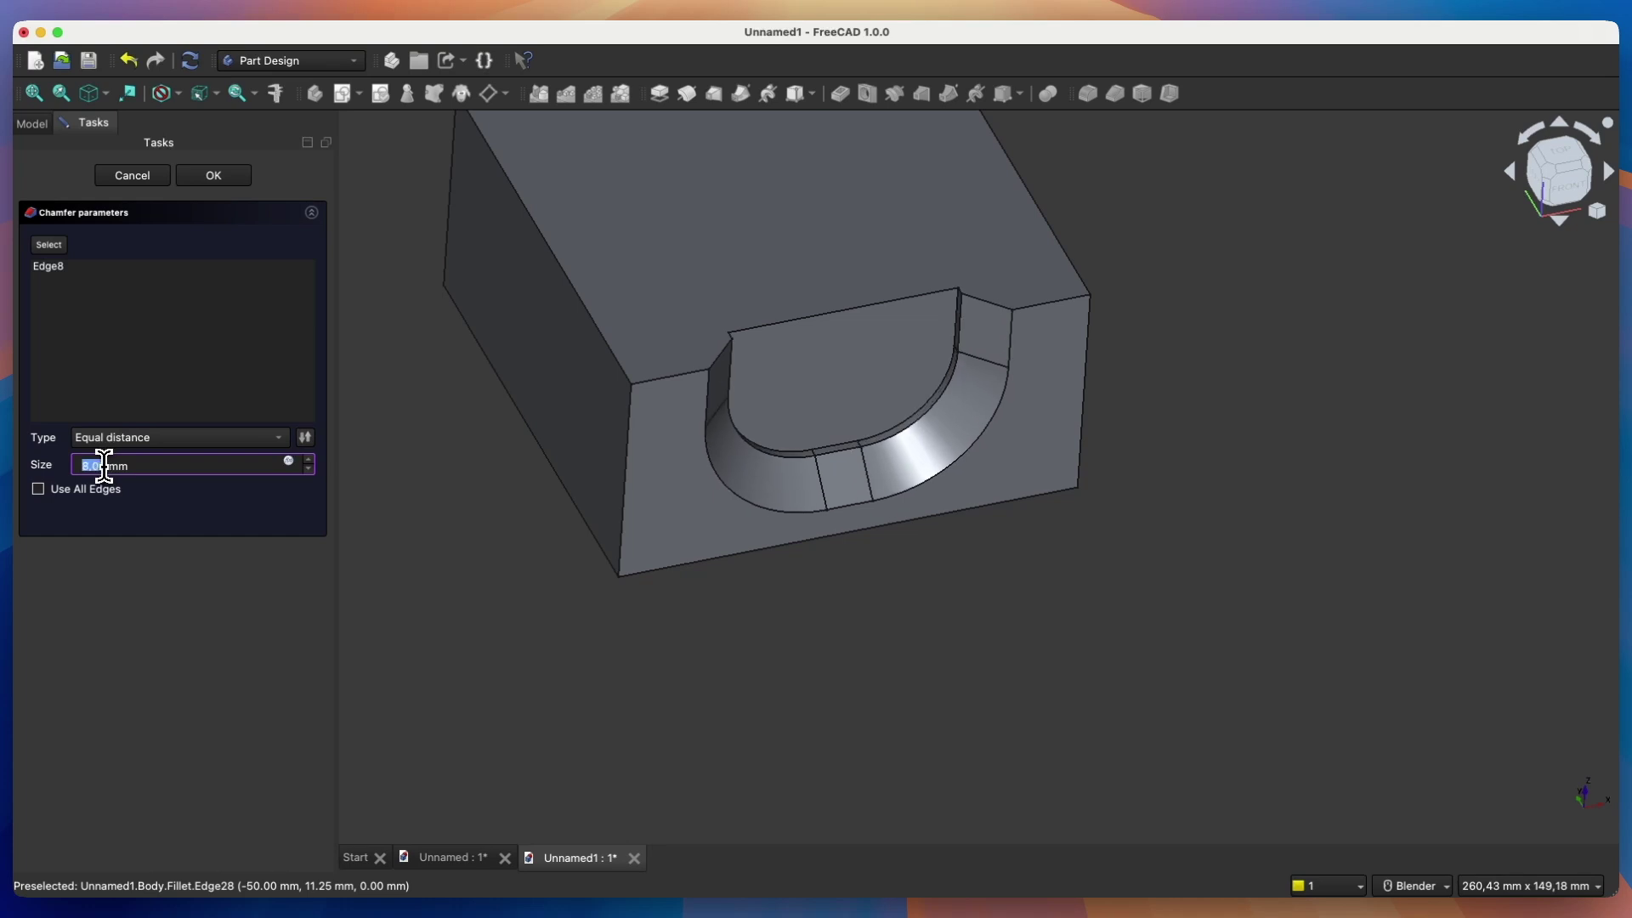
pyautogui.scroll(-1, 102, 464)
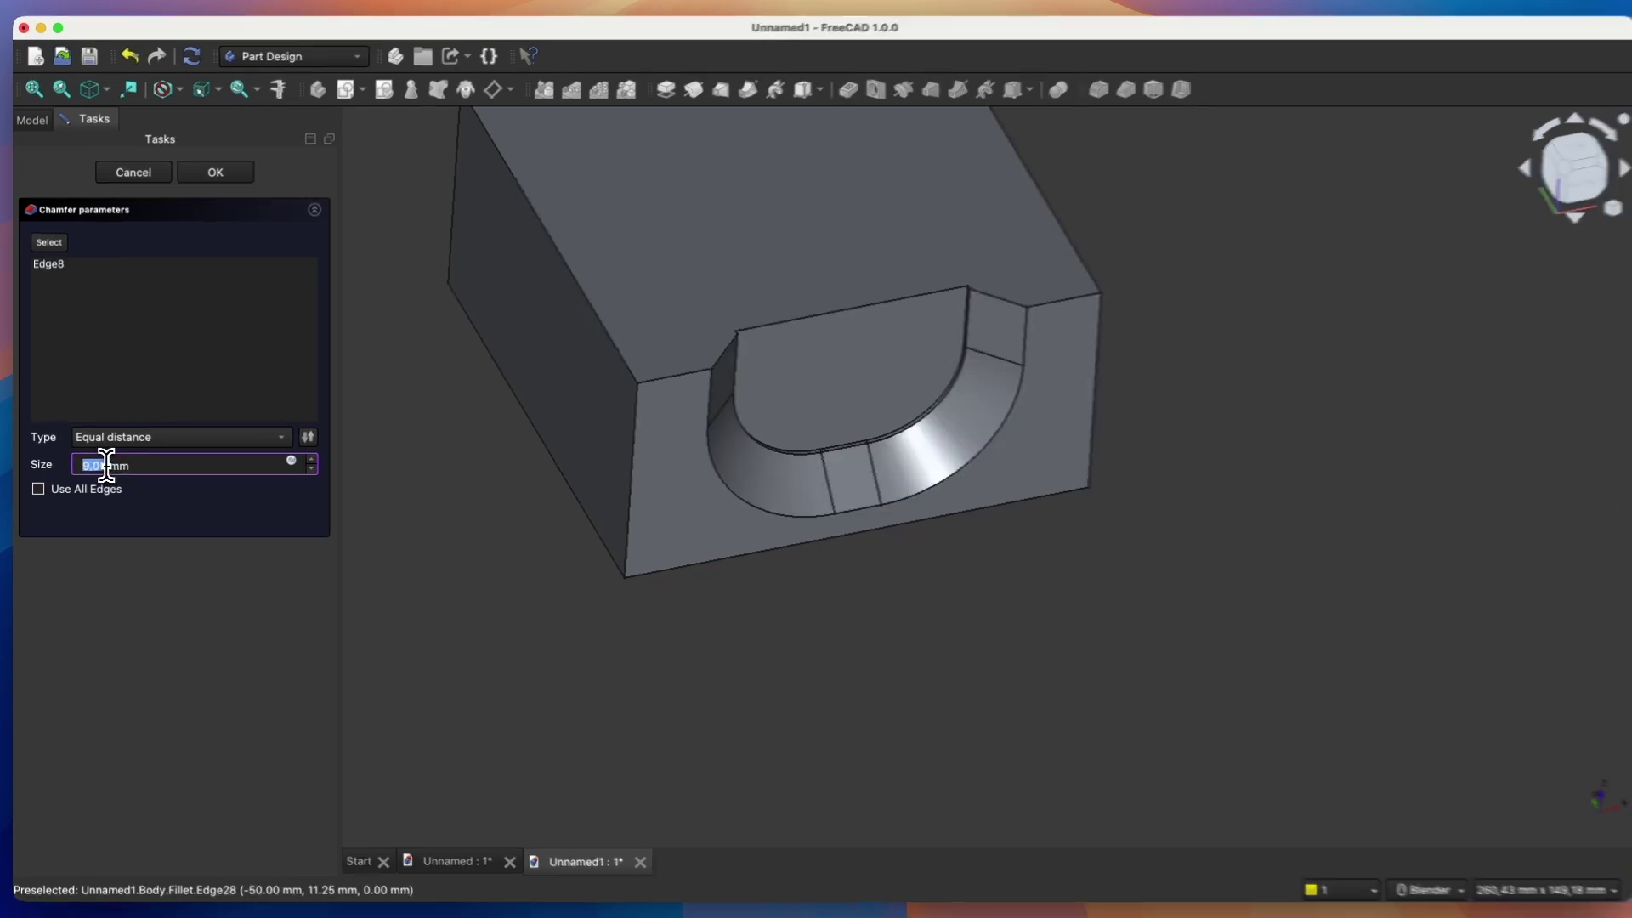
pyautogui.press('BackSpace')
pyautogui.press('BackSpace')
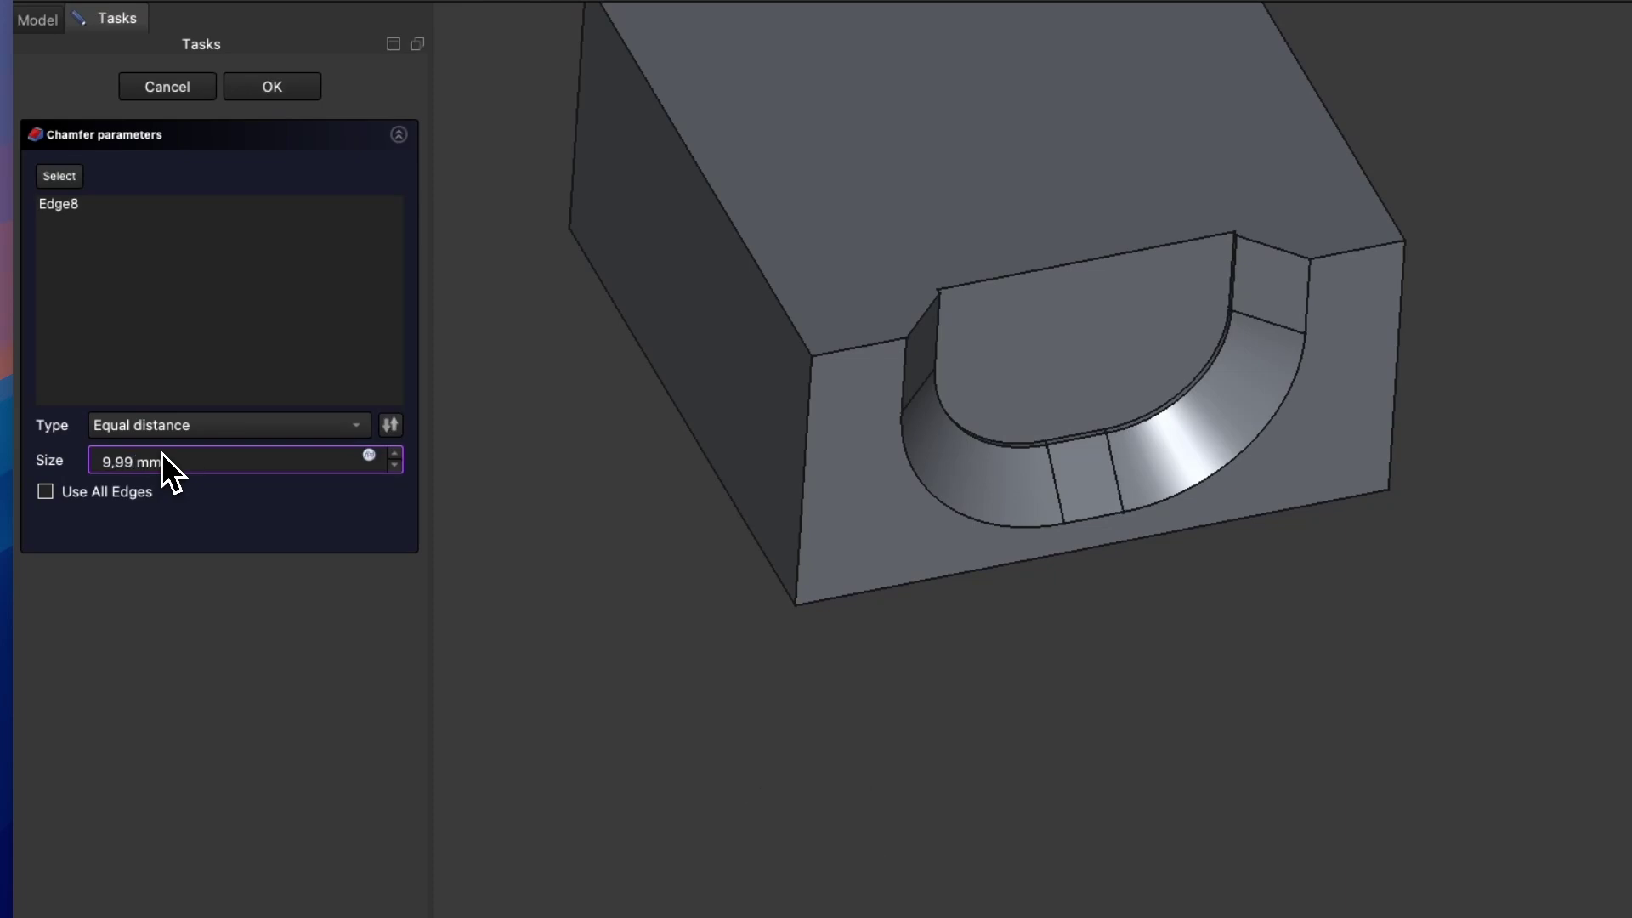
pyautogui.press('Tab')
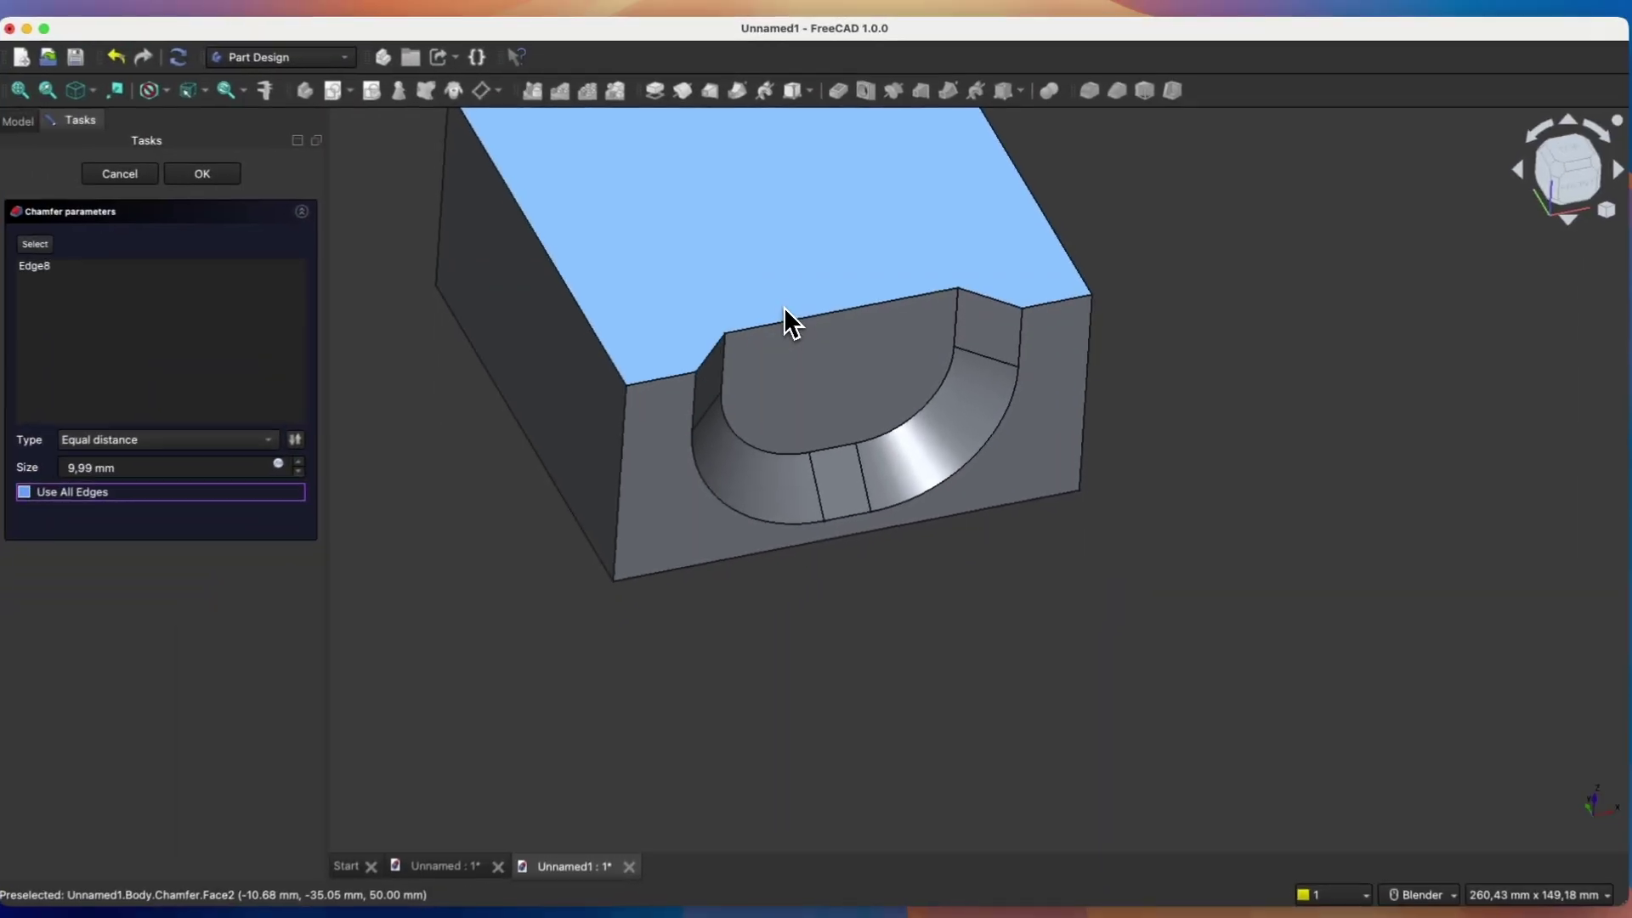
# - Inspect closely the upper corner where the chamfer meets the pocket's back face and accept the chamfer
pyautogui.scroll(5, 1045, 302)
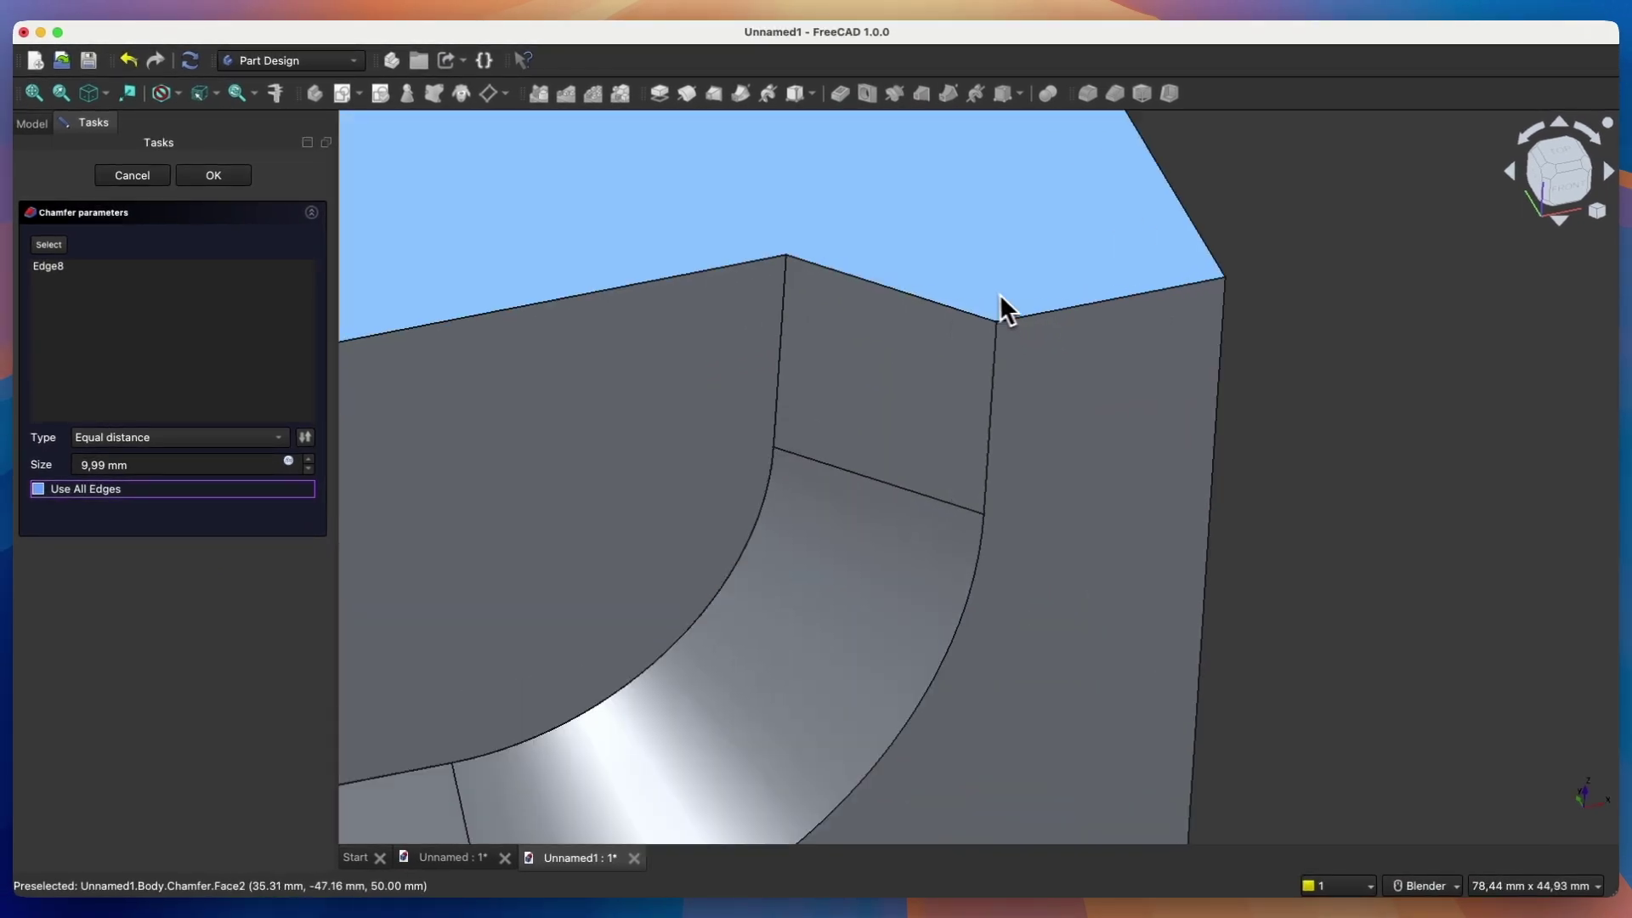
pyautogui.scroll(10, 1001, 298)
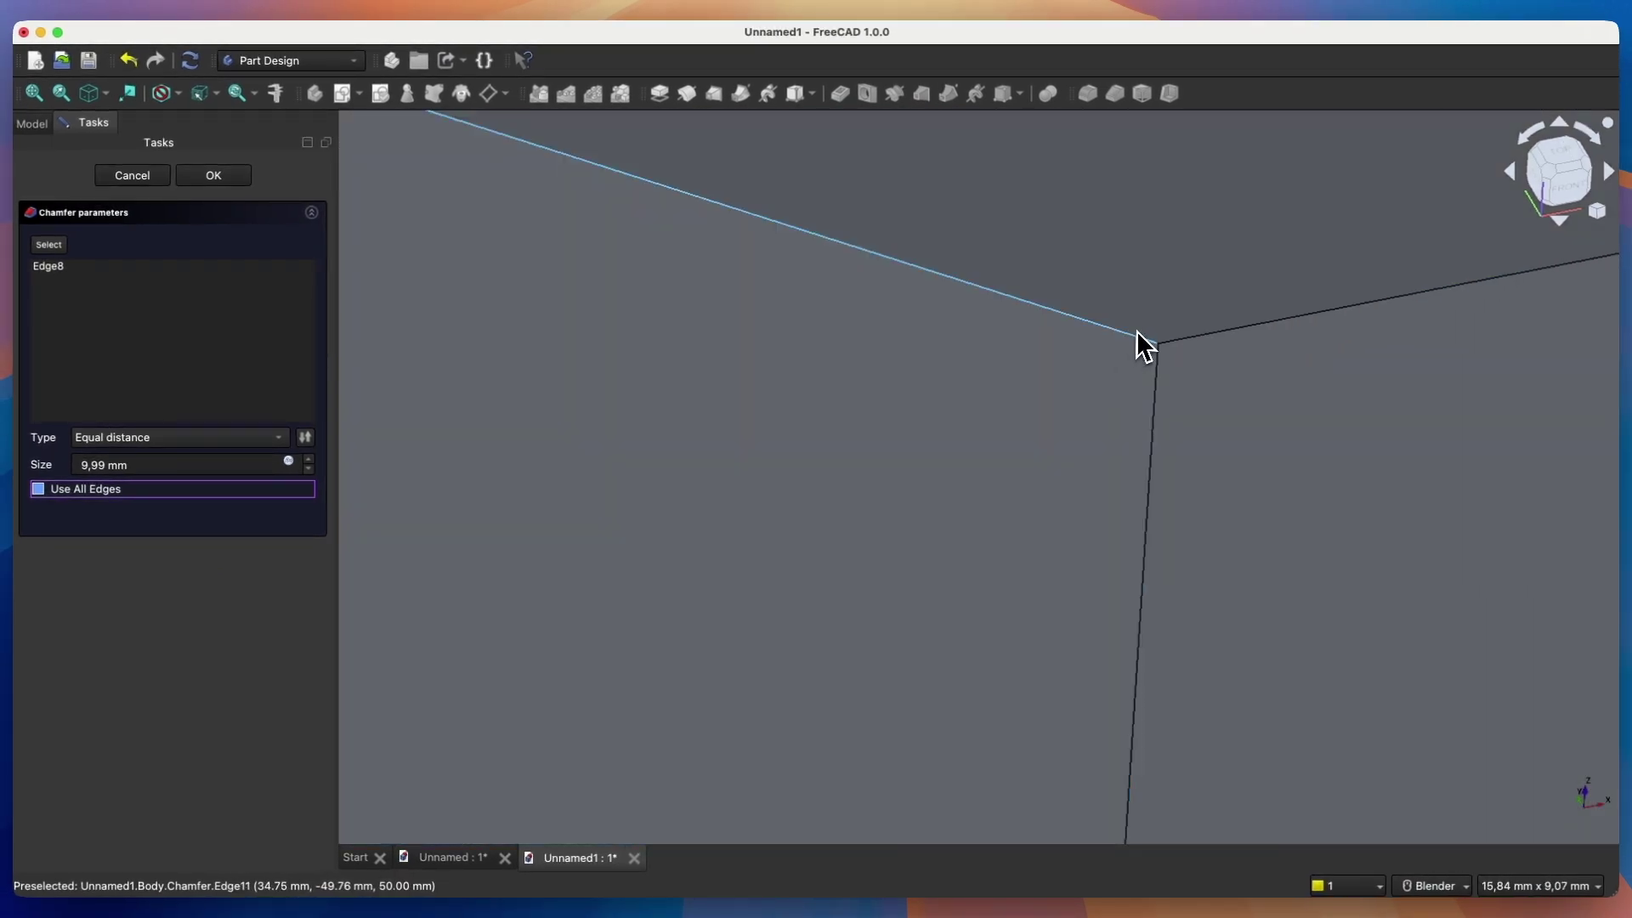
pyautogui.scroll(-4, 1143, 344)
pyautogui.scroll(10, 561, 189)
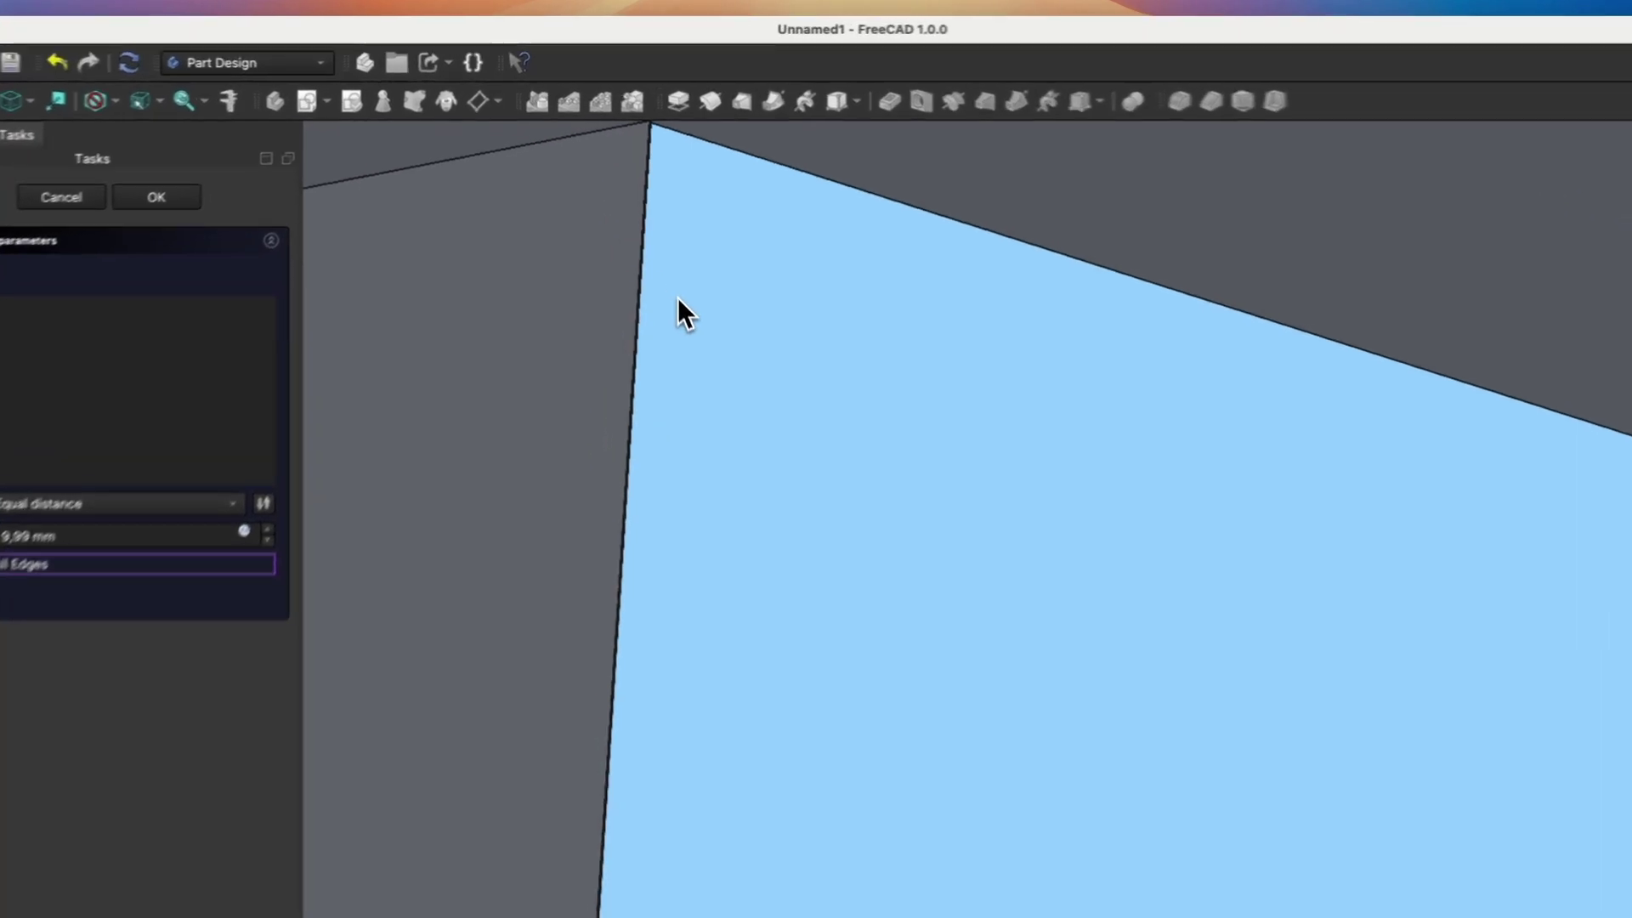
pyautogui.moveTo(665, 272); pyautogui.dragTo(717, 163, button='middle')
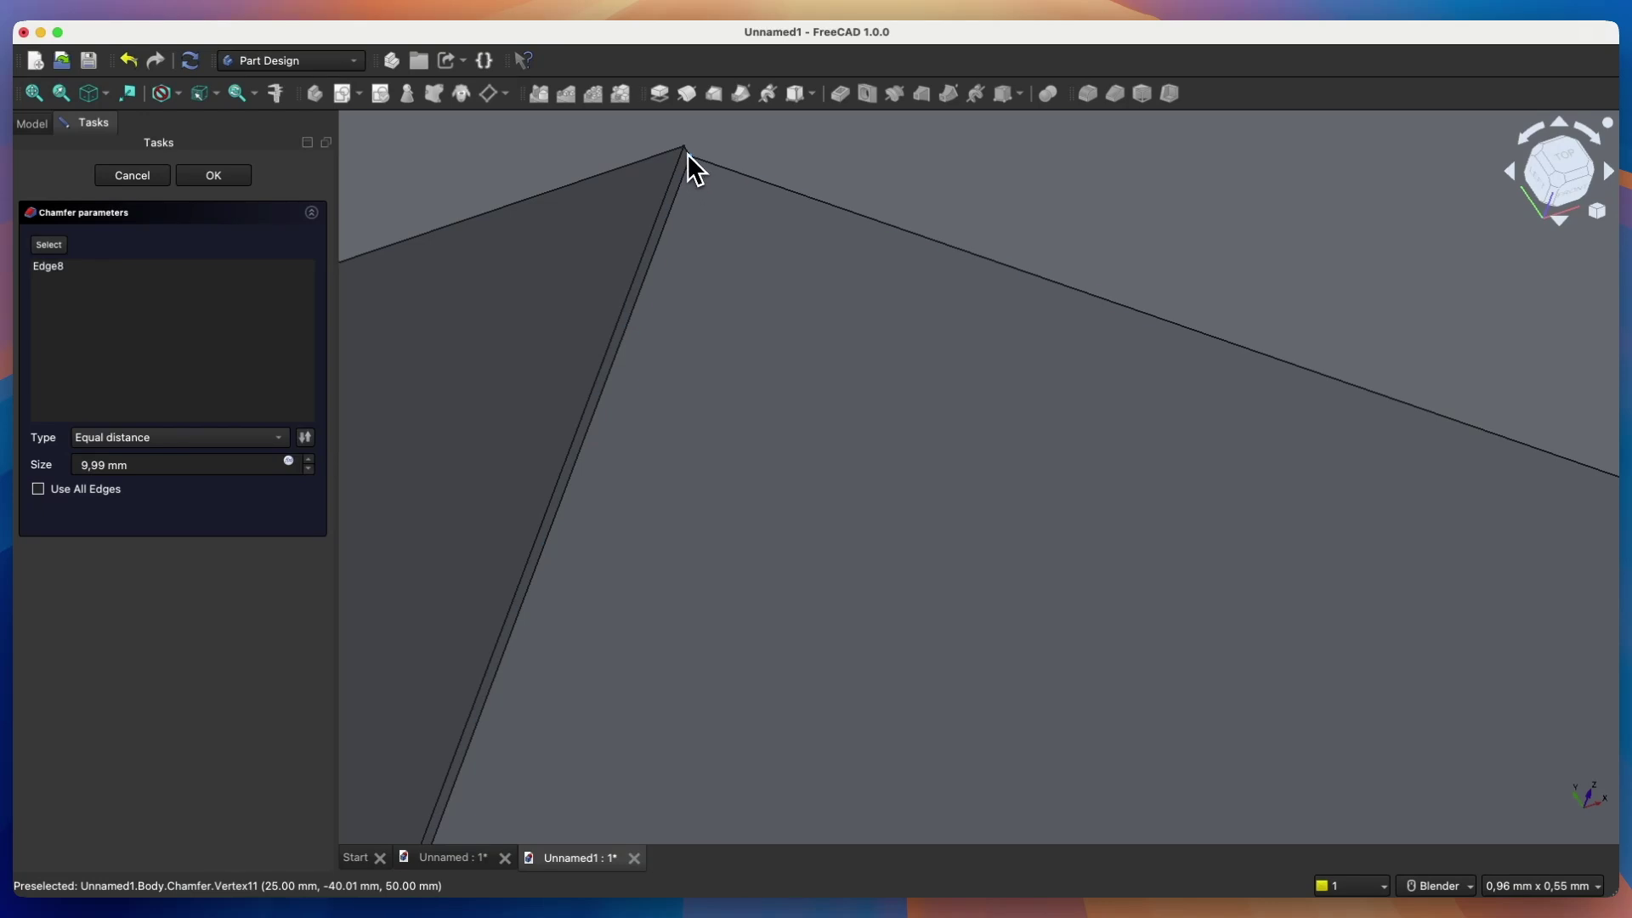
pyautogui.scroll(-5, 690, 161)
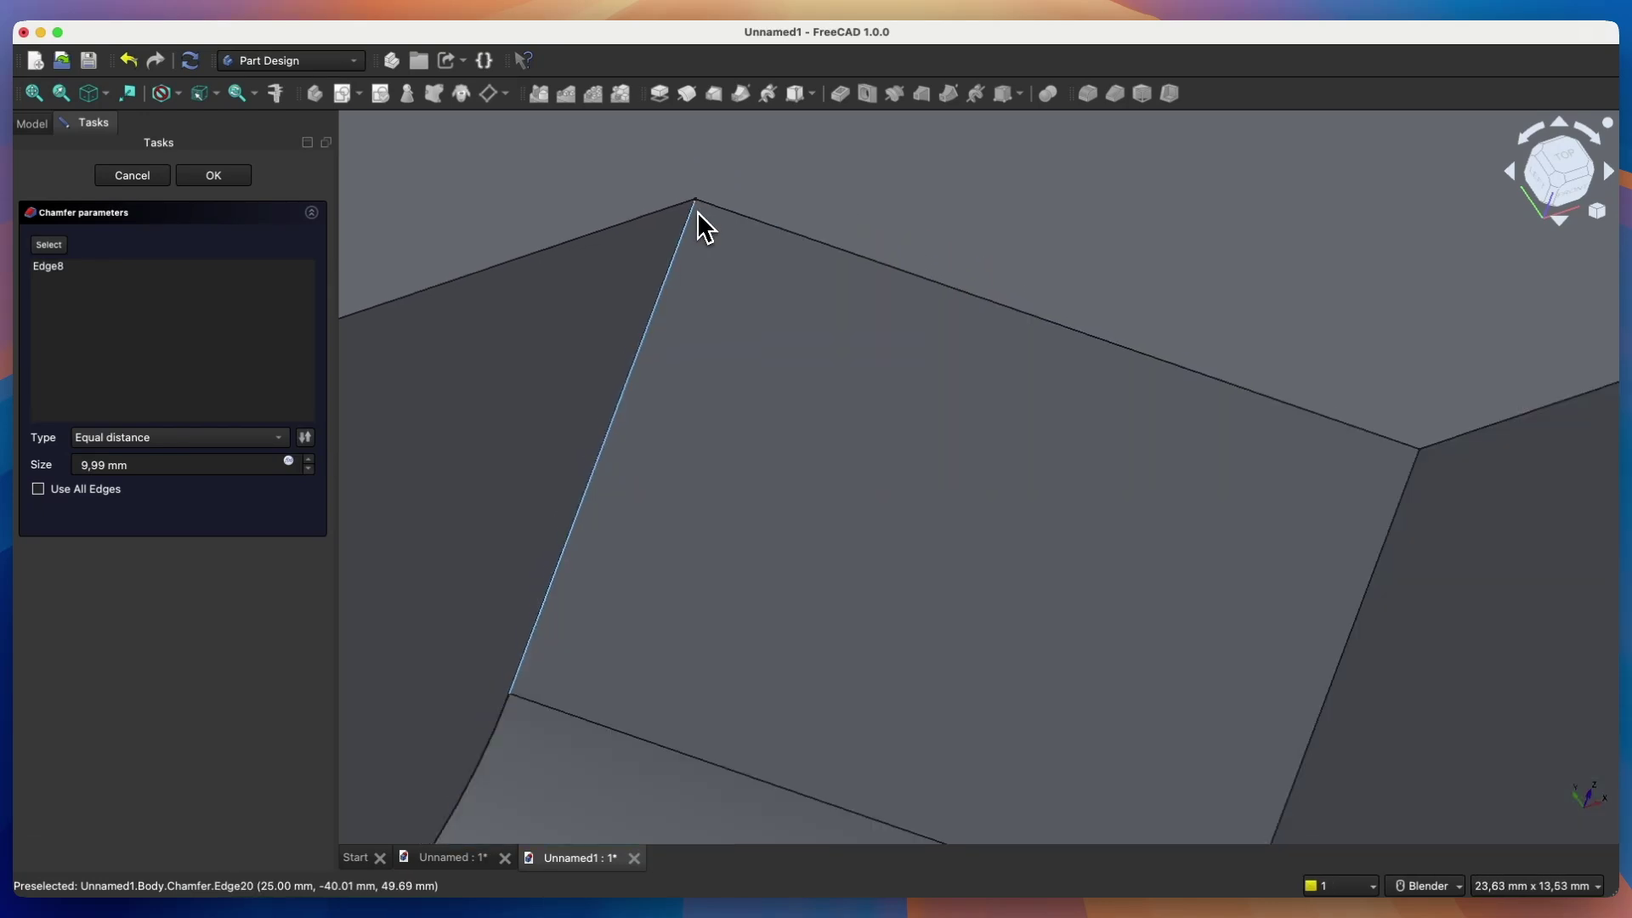
pyautogui.scroll(-5, 705, 227)
pyautogui.moveTo(706, 227); pyautogui.dragTo(1060, 406, button='middle')
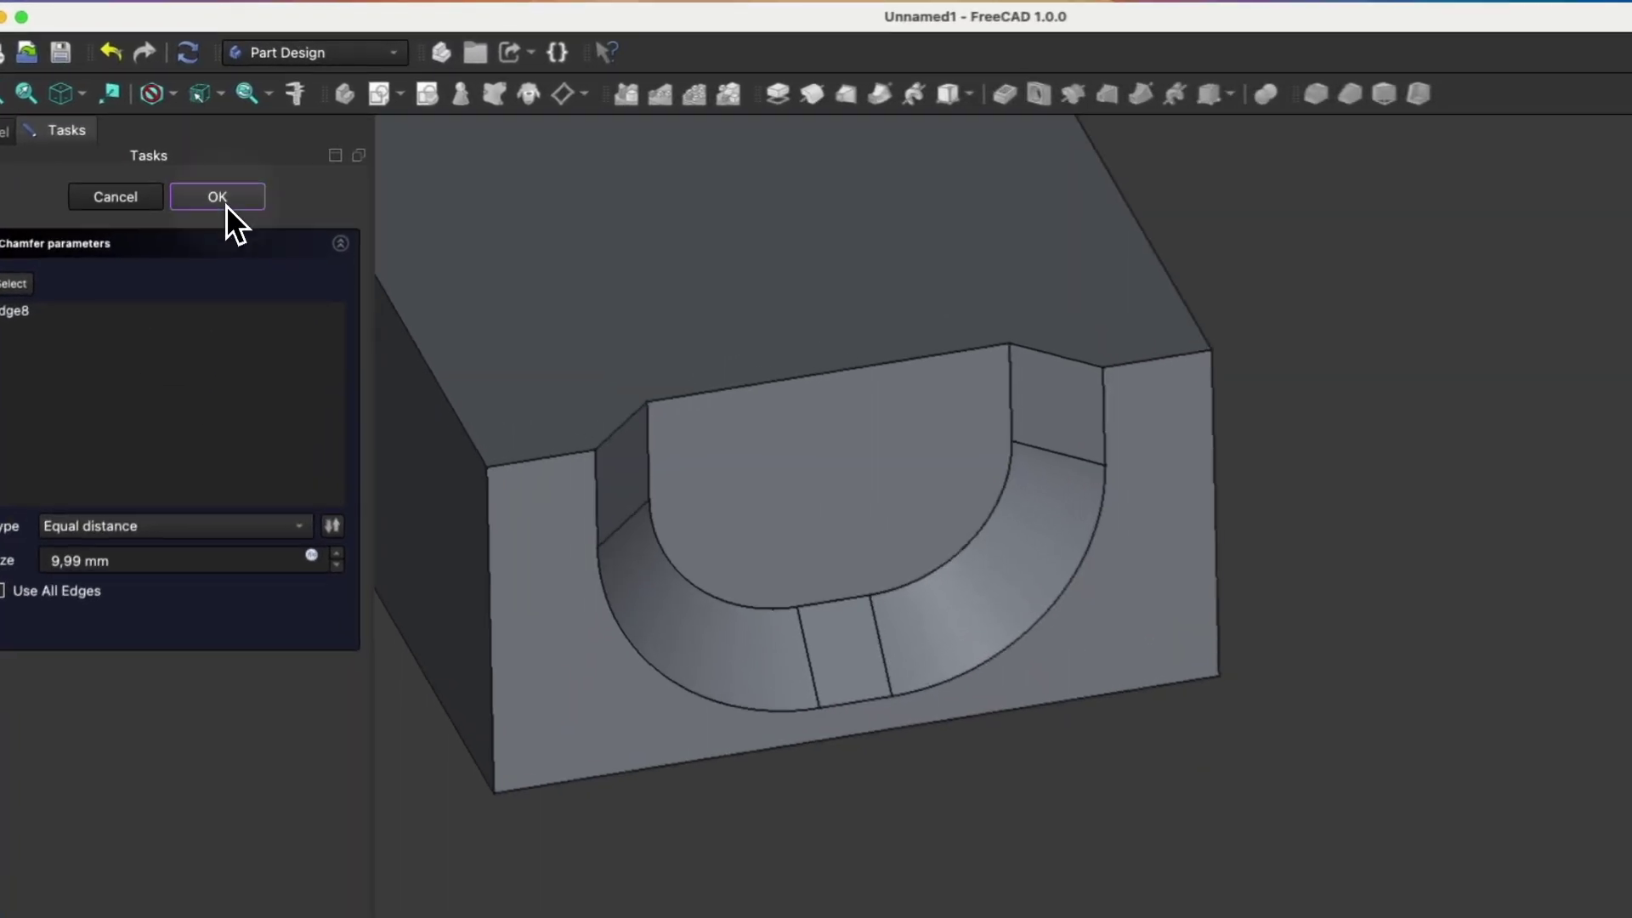
pyautogui.click(217, 175)
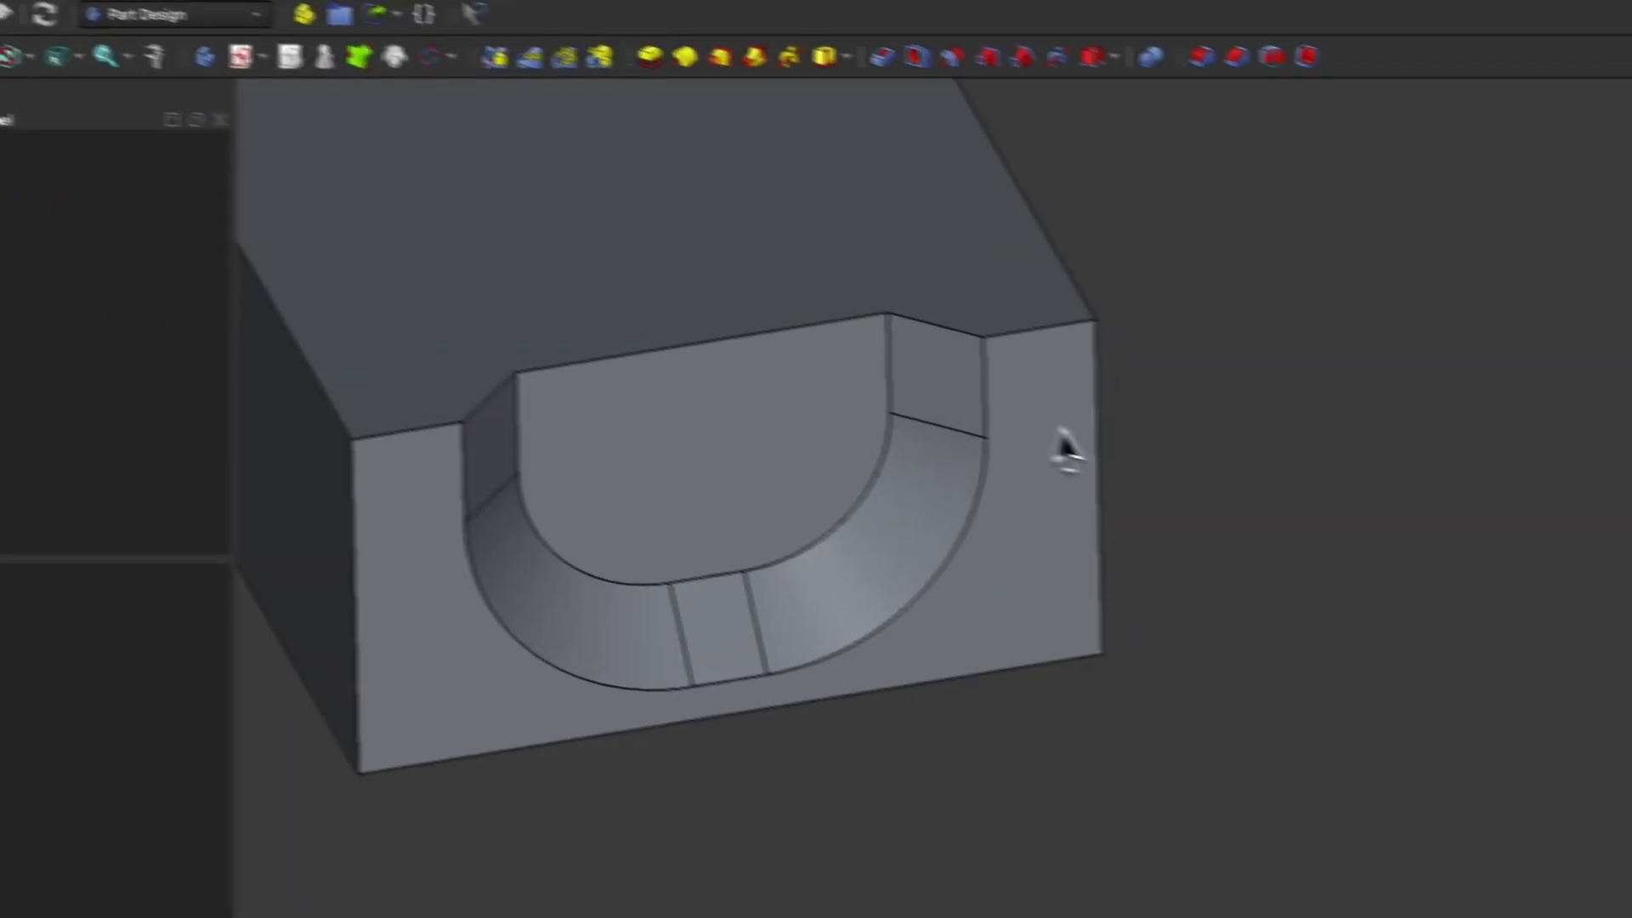
# - Start a polar pattern of the Pocket, Fillet and Chamfer features together
pyautogui.moveTo(910, 583); pyautogui.dragTo(612, 283, button='middle')
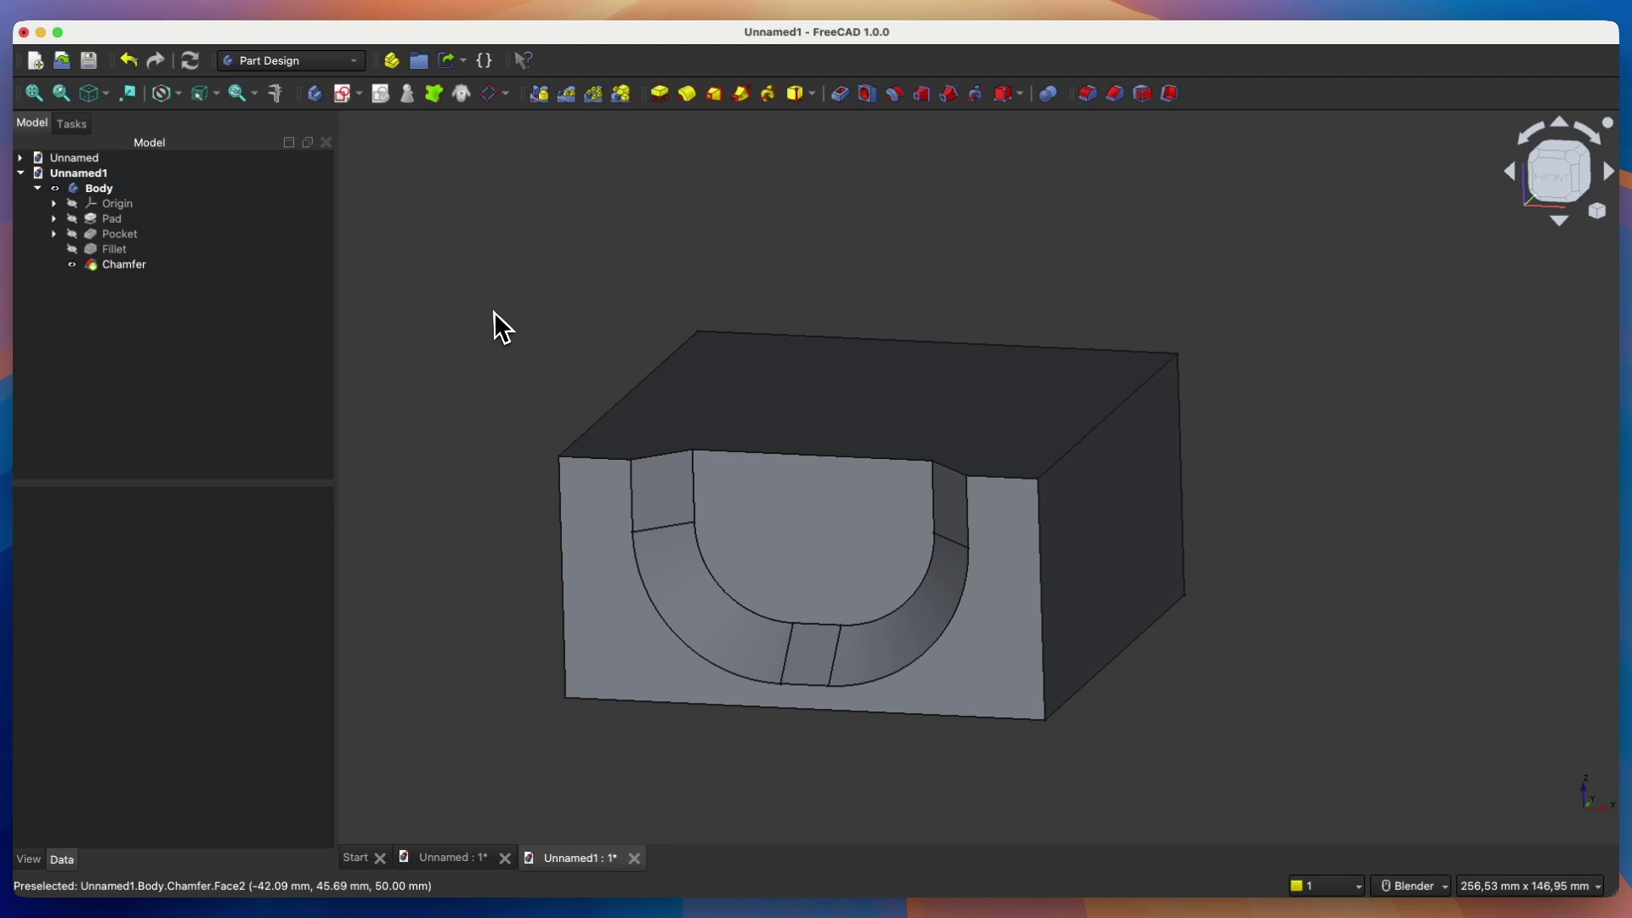
pyautogui.click(118, 237)
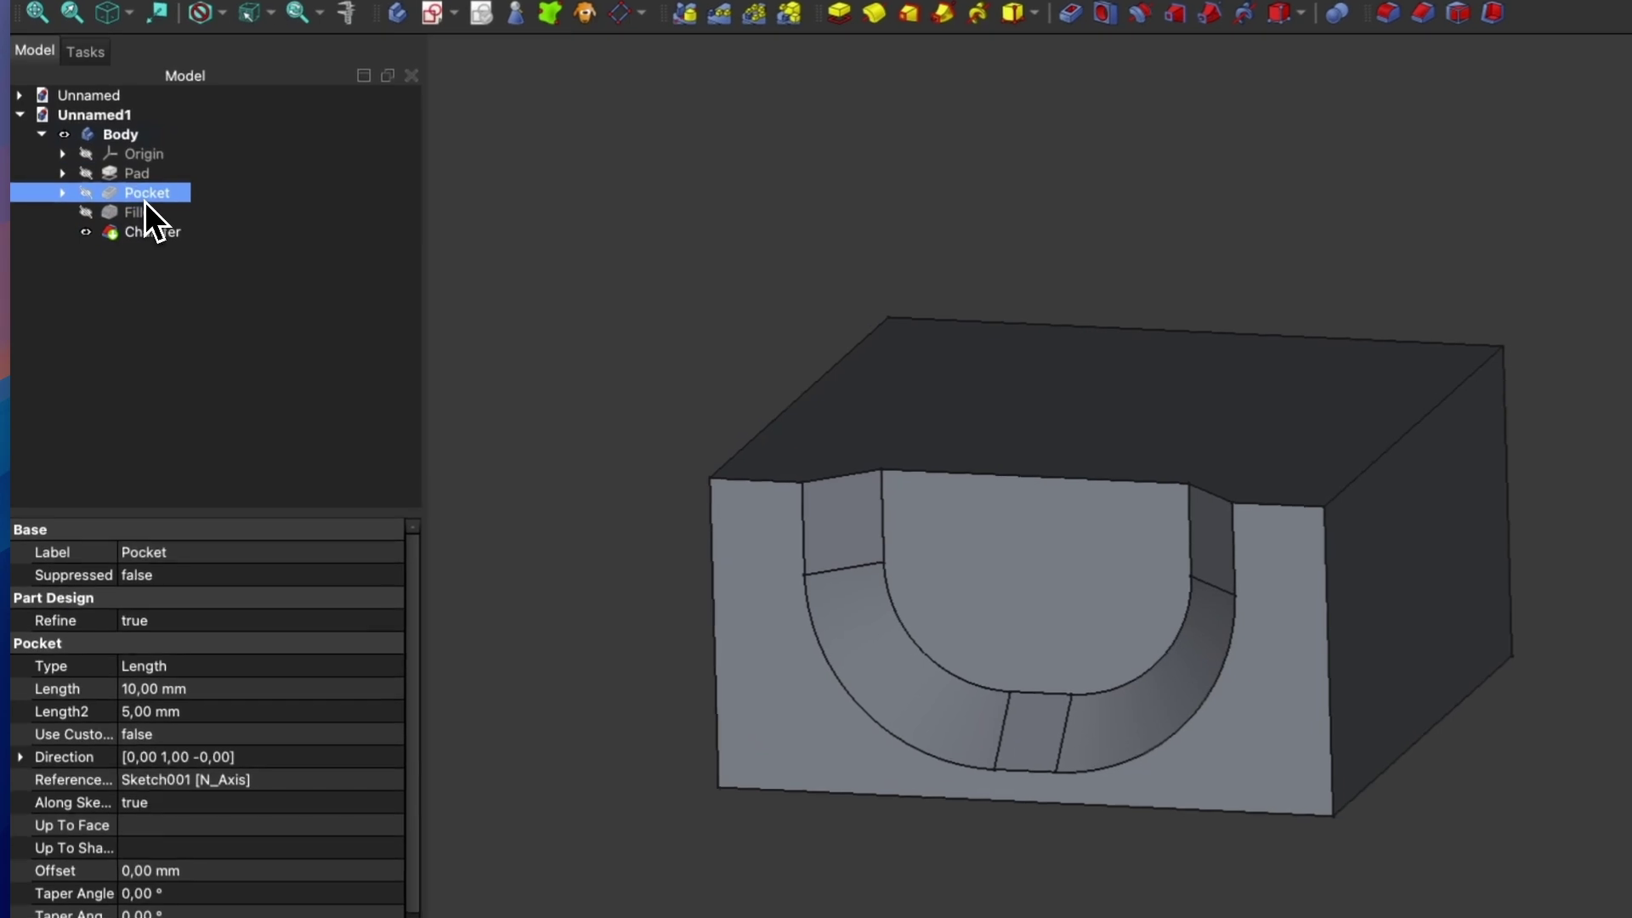
pyautogui.keyDown('ctrl'); pyautogui.click(153, 212); pyautogui.keyUp('ctrl')
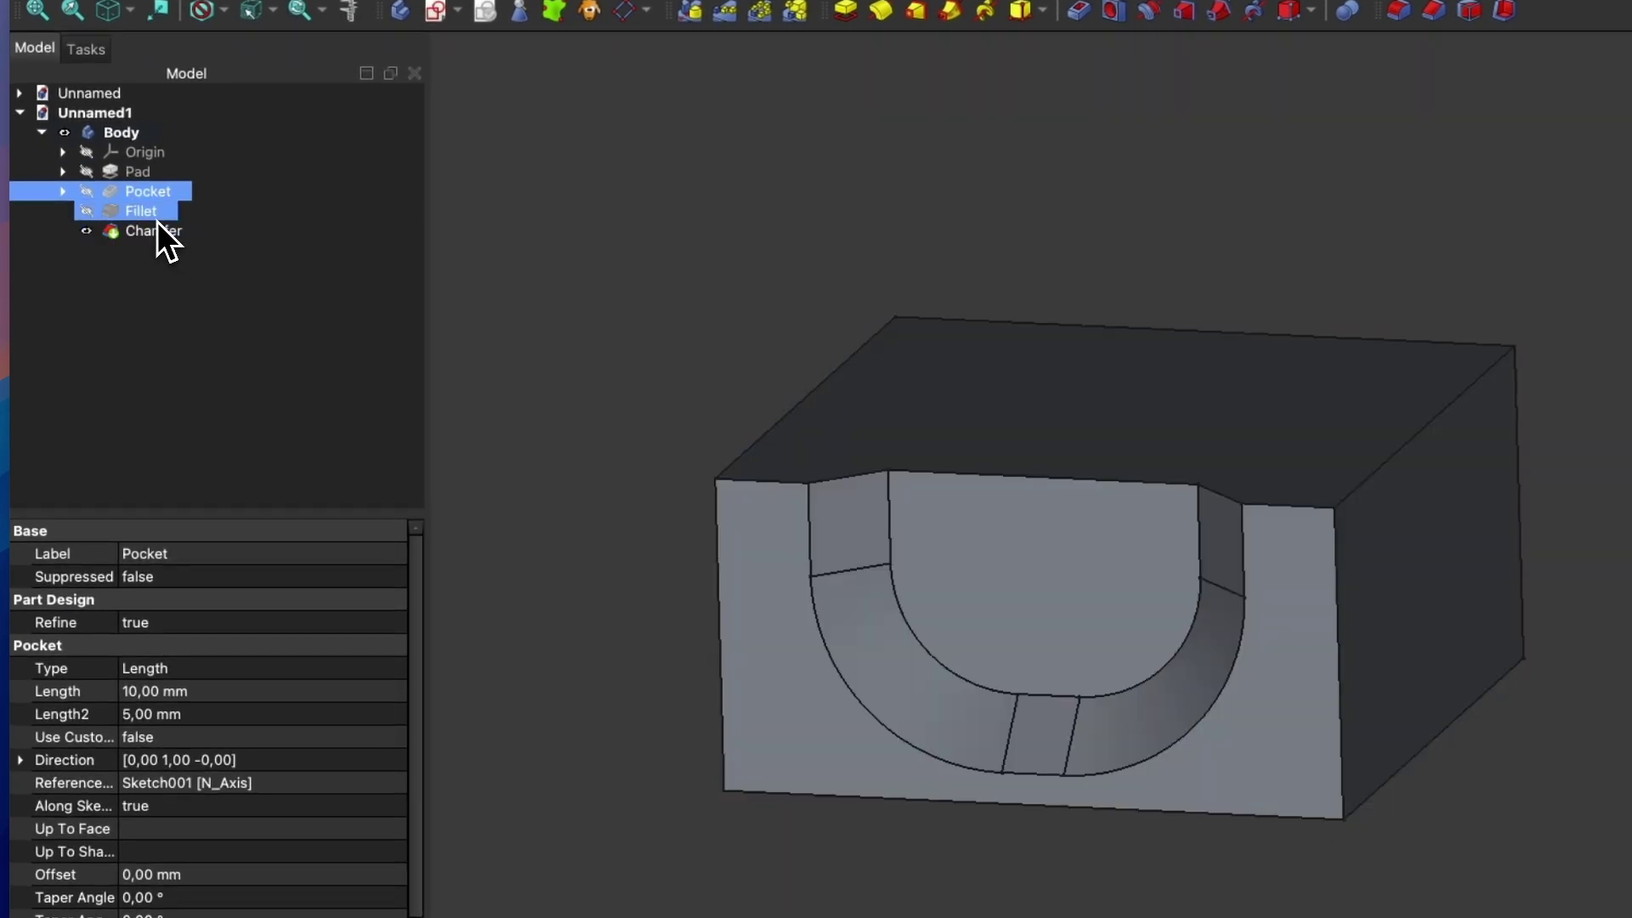
pyautogui.keyDown('ctrl'); pyautogui.click(157, 225); pyautogui.keyUp('ctrl')
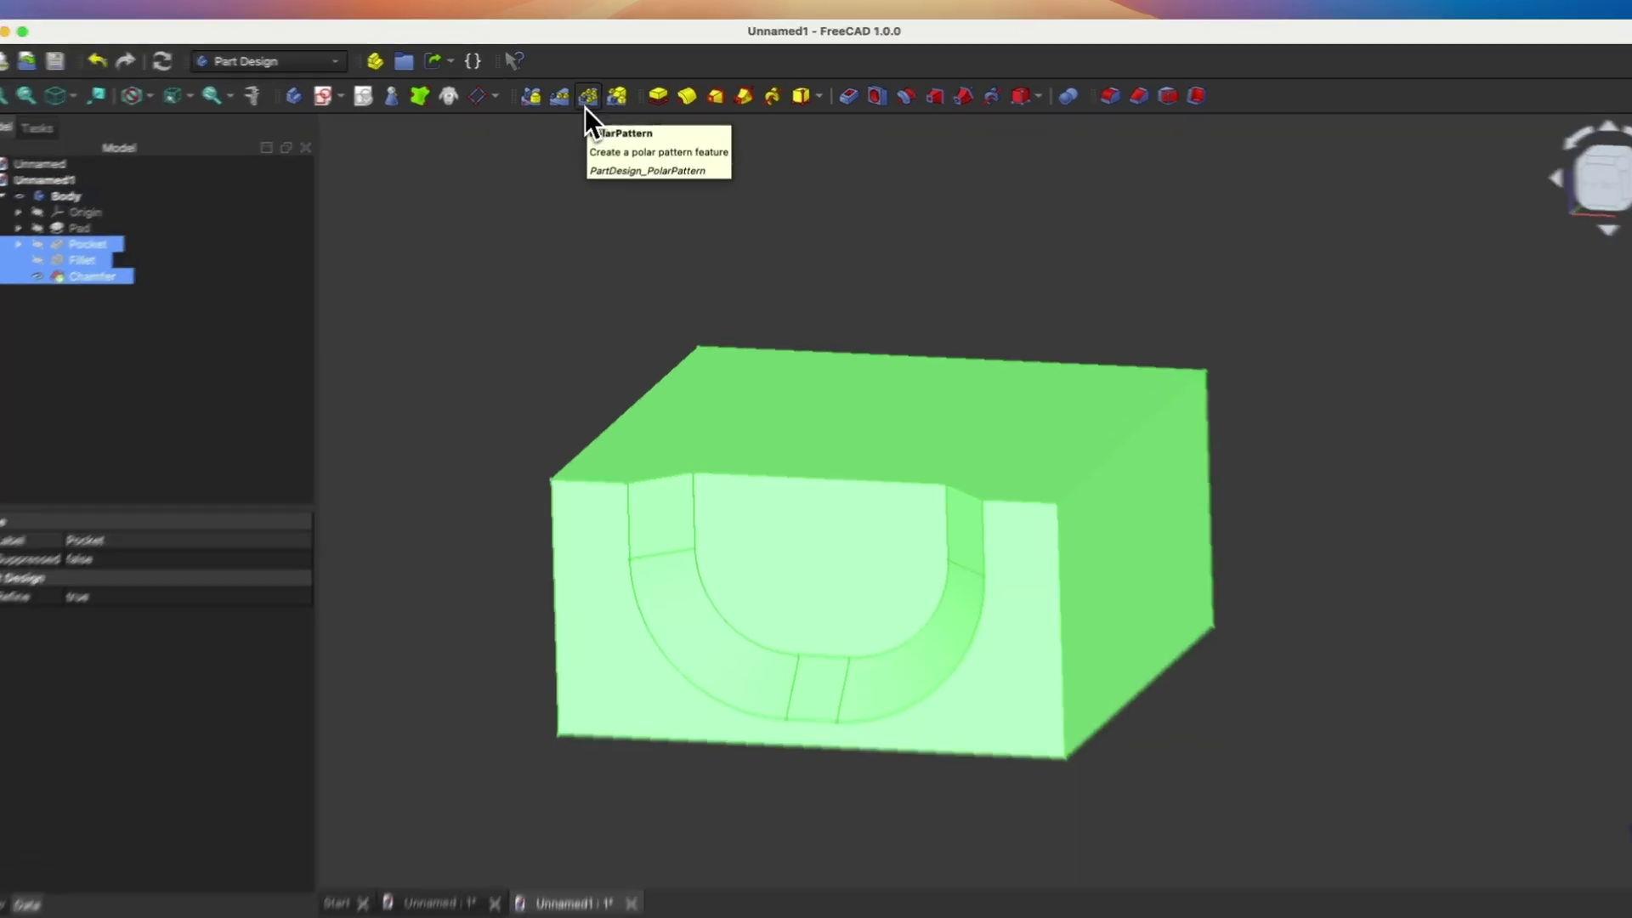
pyautogui.click(587, 97)
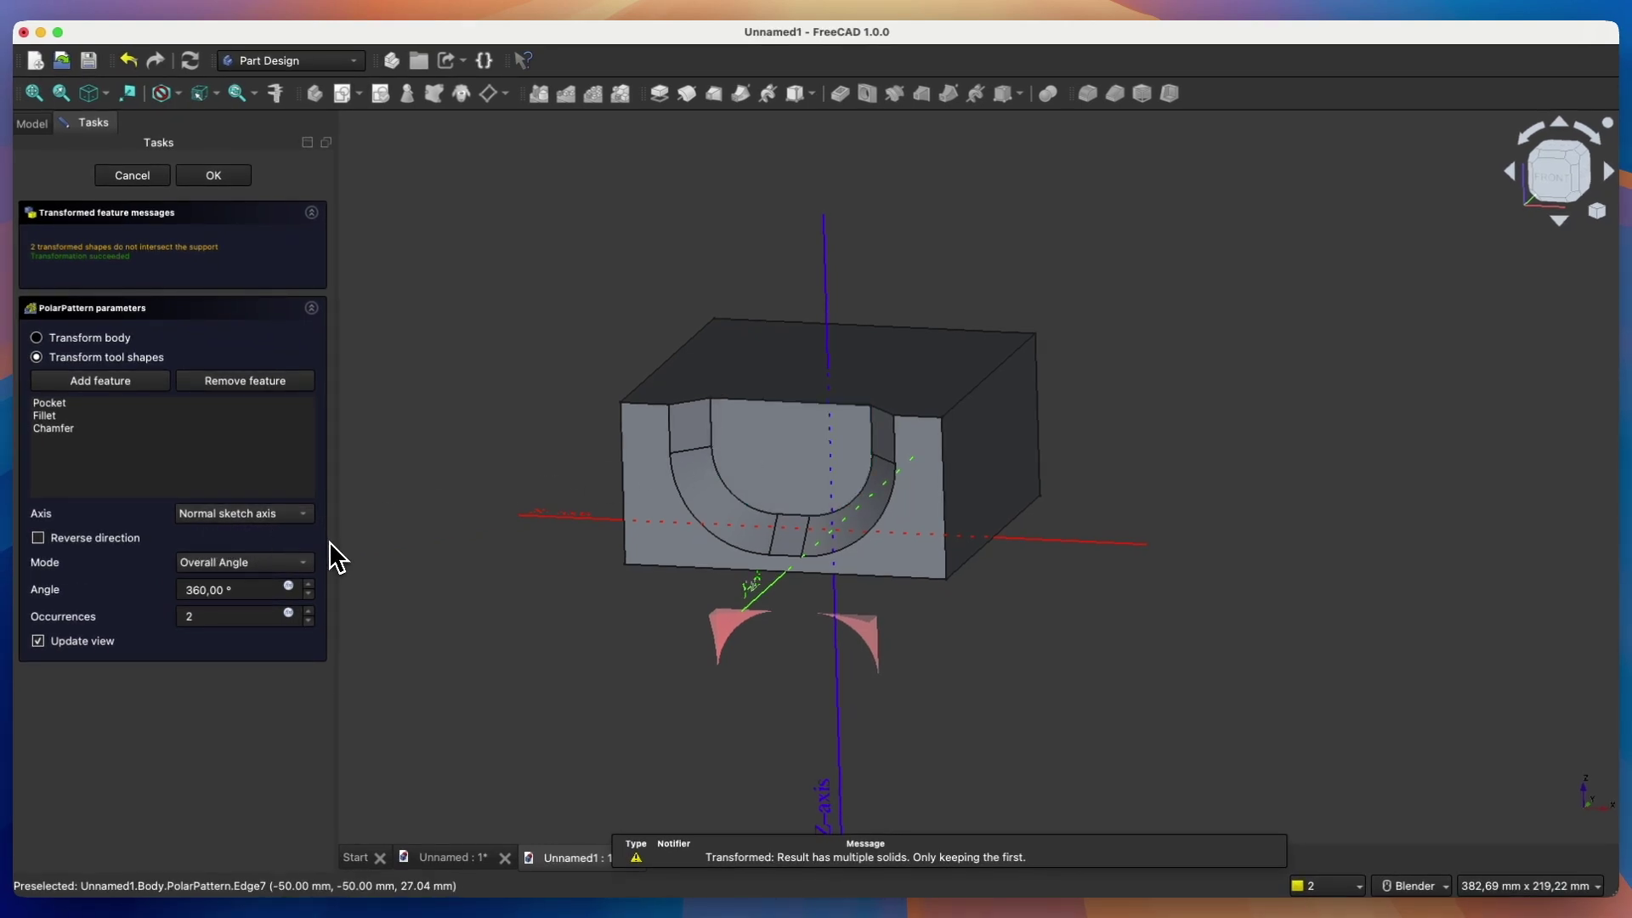
# - Pattern the selected features around the Base Z axis with four occurrences, one on each side of the block
pyautogui.click(299, 514)
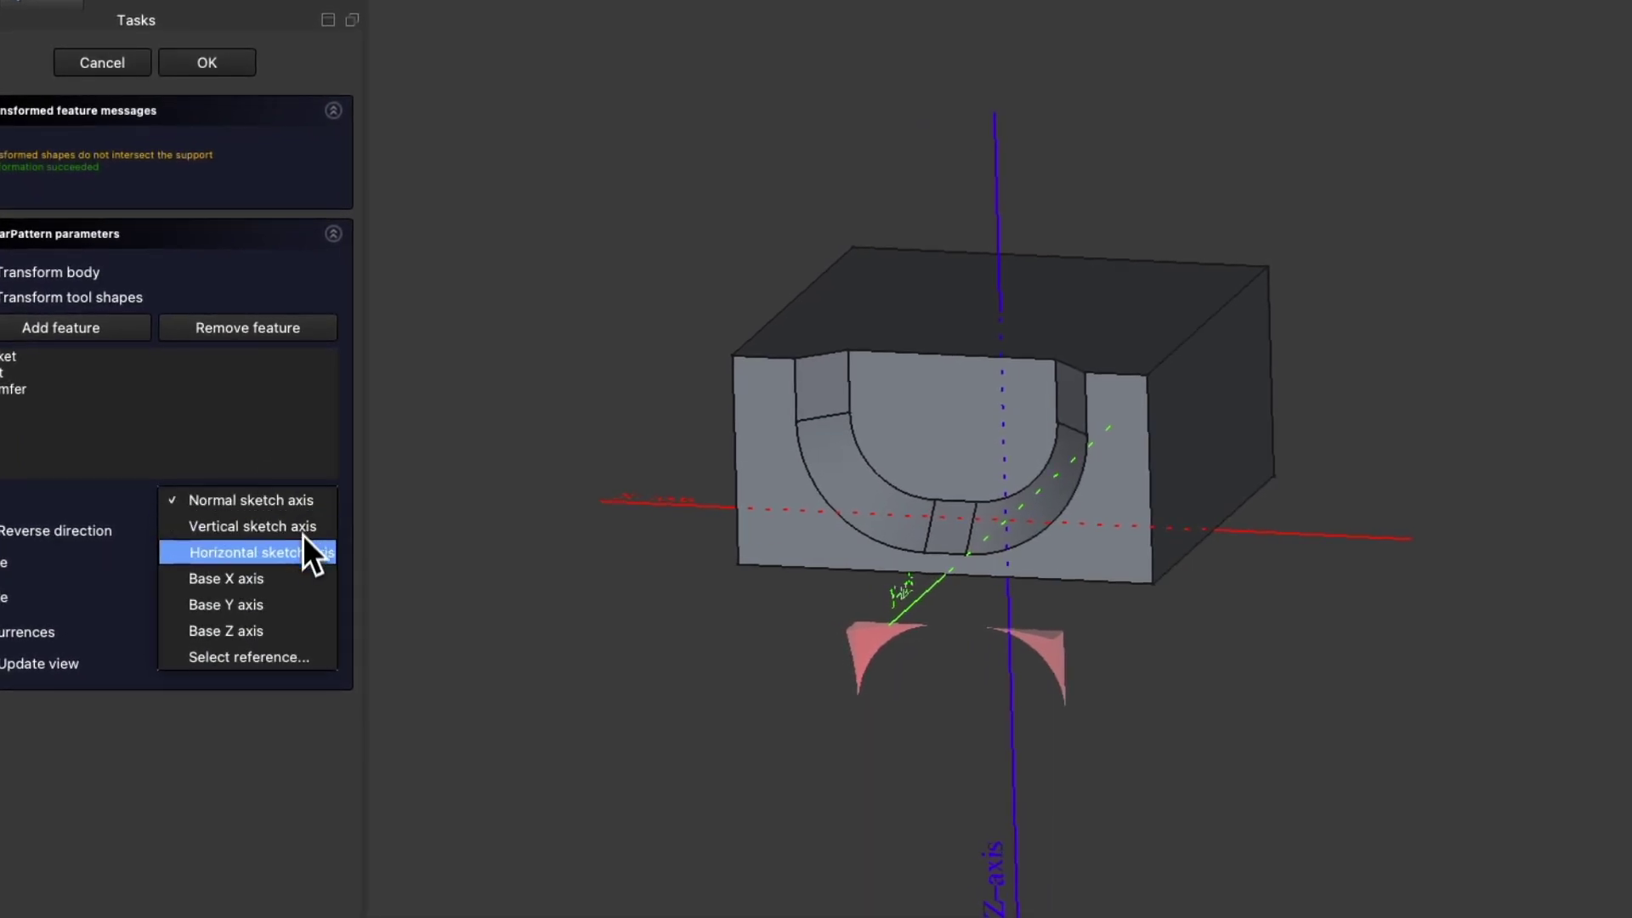
pyautogui.click(249, 633)
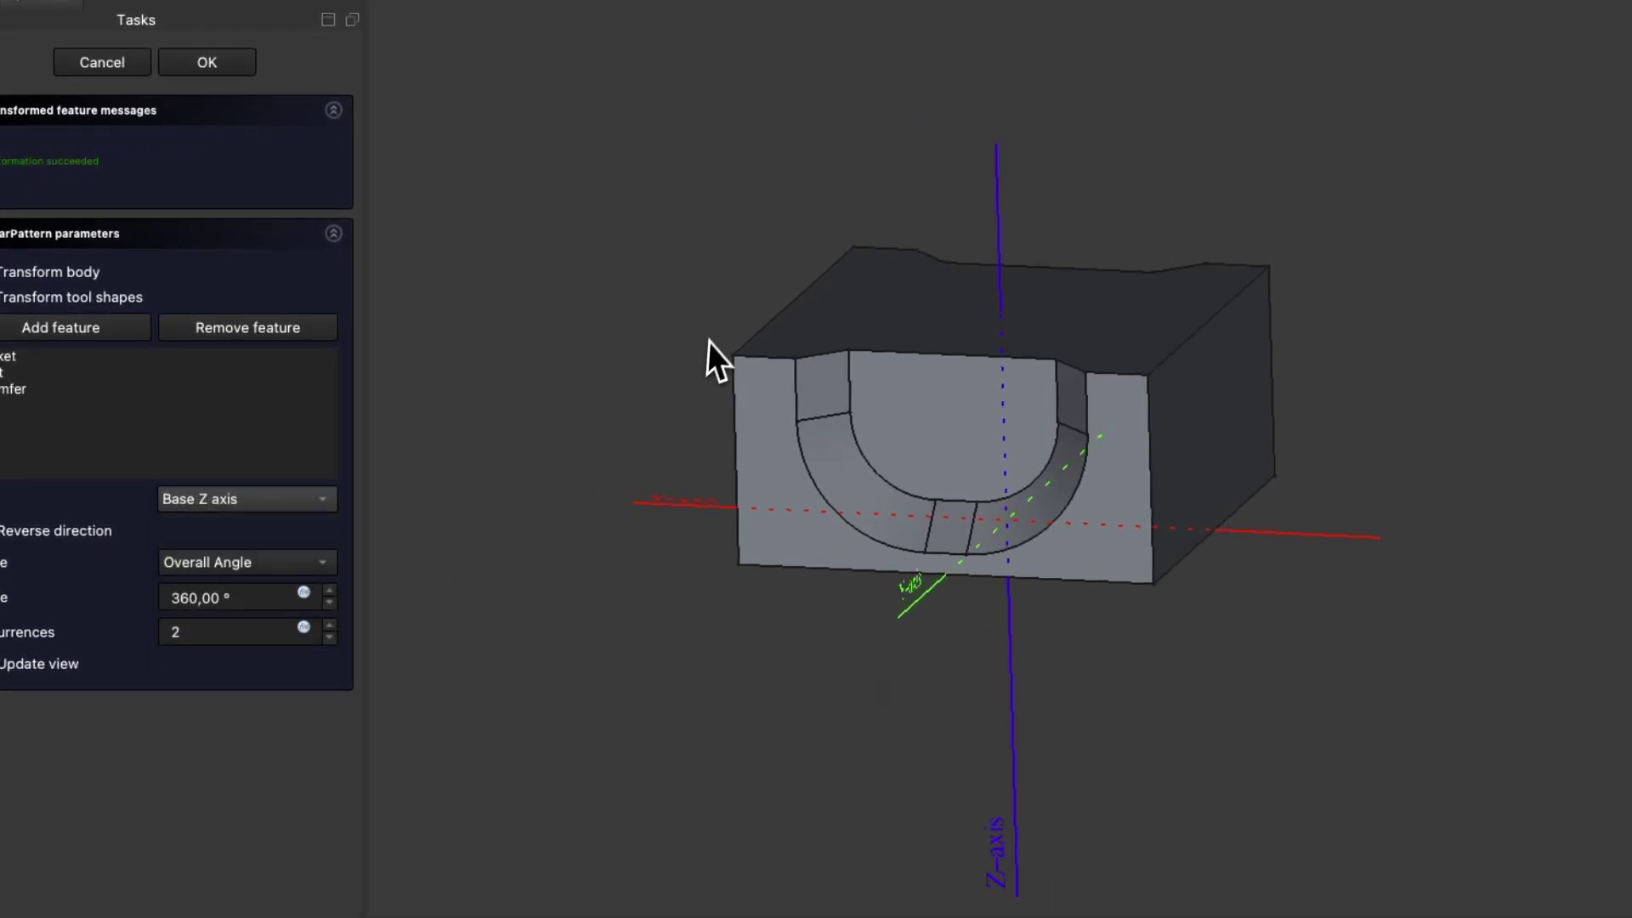
pyautogui.click(330, 626)
pyautogui.moveTo(1099, 420); pyautogui.dragTo(1181, 504, button='middle')
pyautogui.moveTo(1156, 565)
pyautogui.mouseDown(button='middle')
pyautogui.moveTo(1060, 557)
pyautogui.moveTo(762, 590)
pyautogui.moveTo(1157, 557)
pyautogui.mouseUp(button='middle')
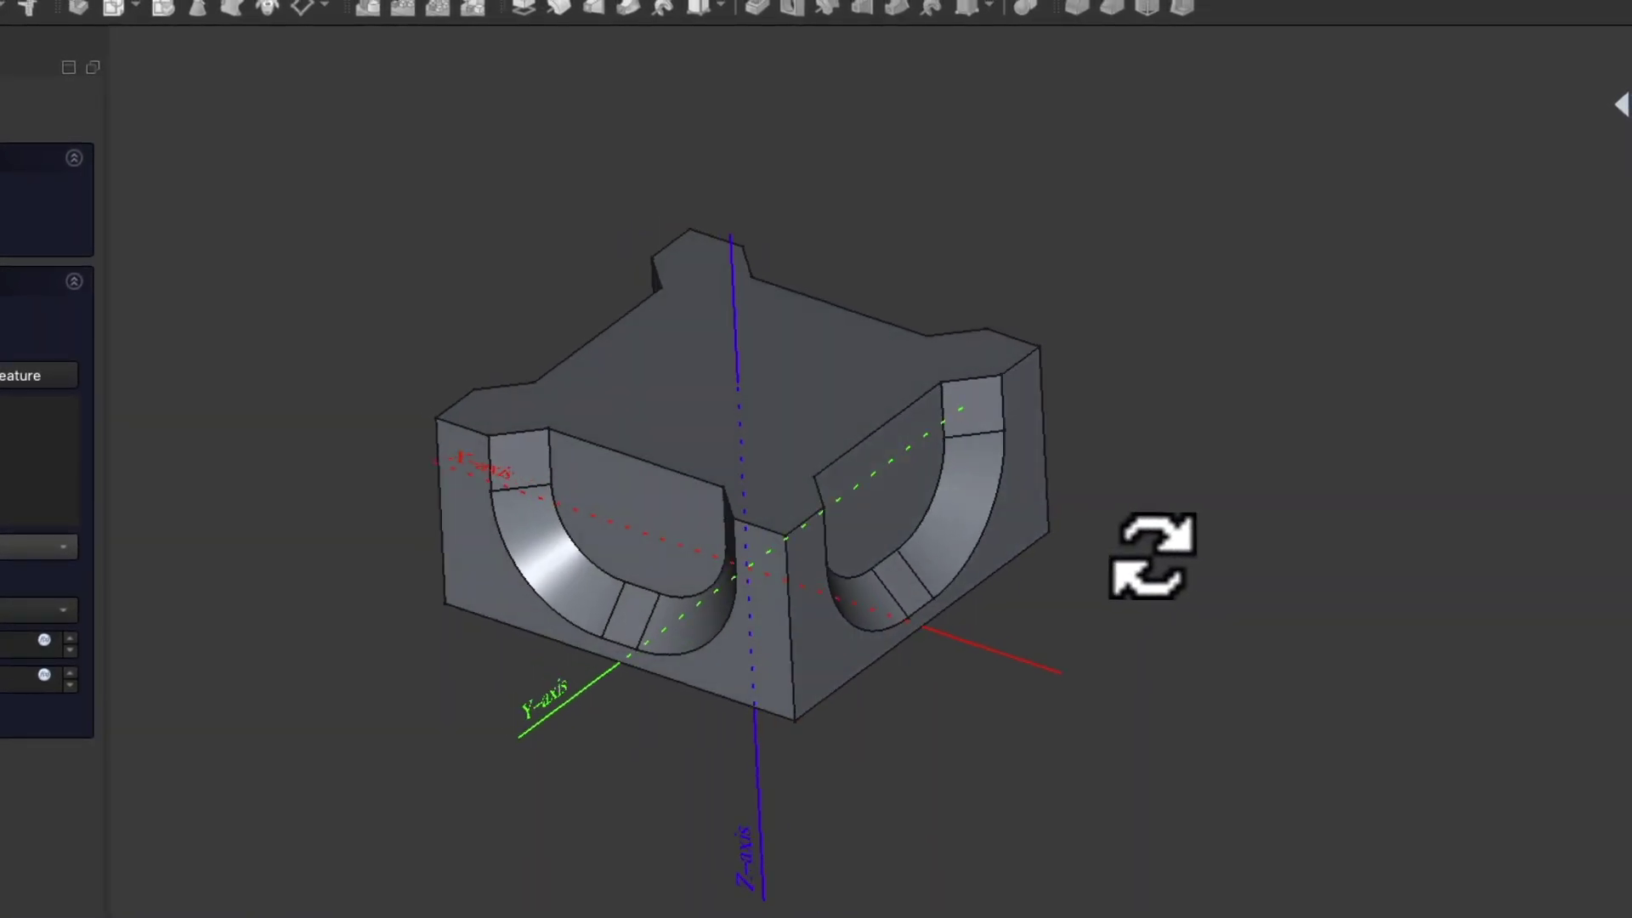
pyautogui.click(223, 145)
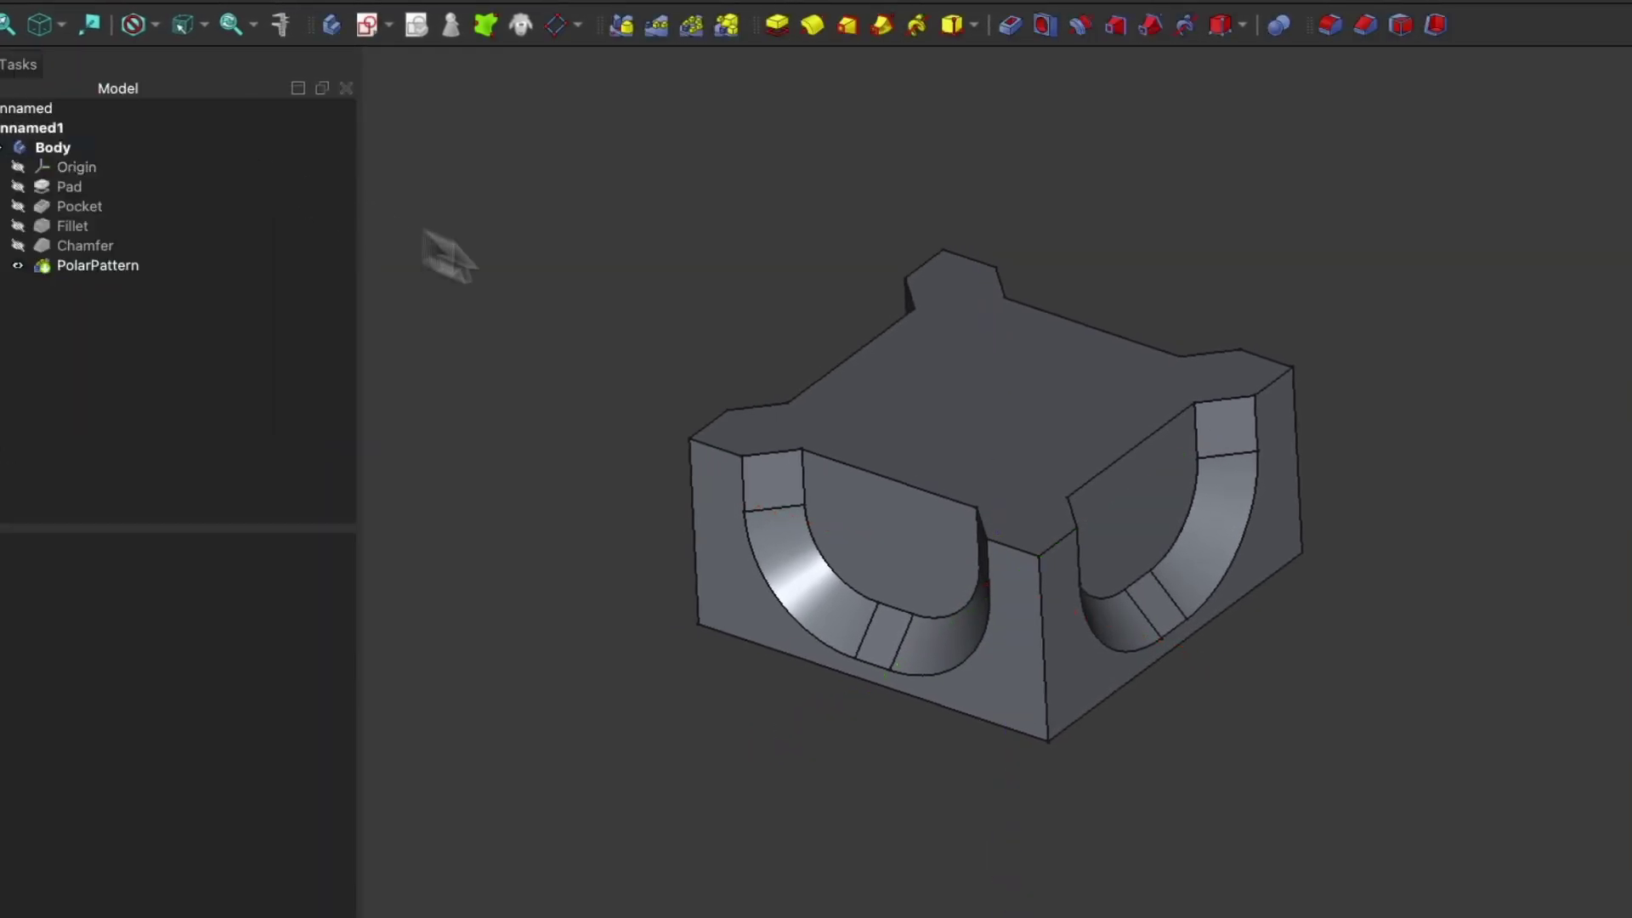
# - Look over the patterned block from several angles and view the hollowed example model in the m-s7 document
pyautogui.moveTo(386, 229); pyautogui.dragTo(705, 492, button='middle')
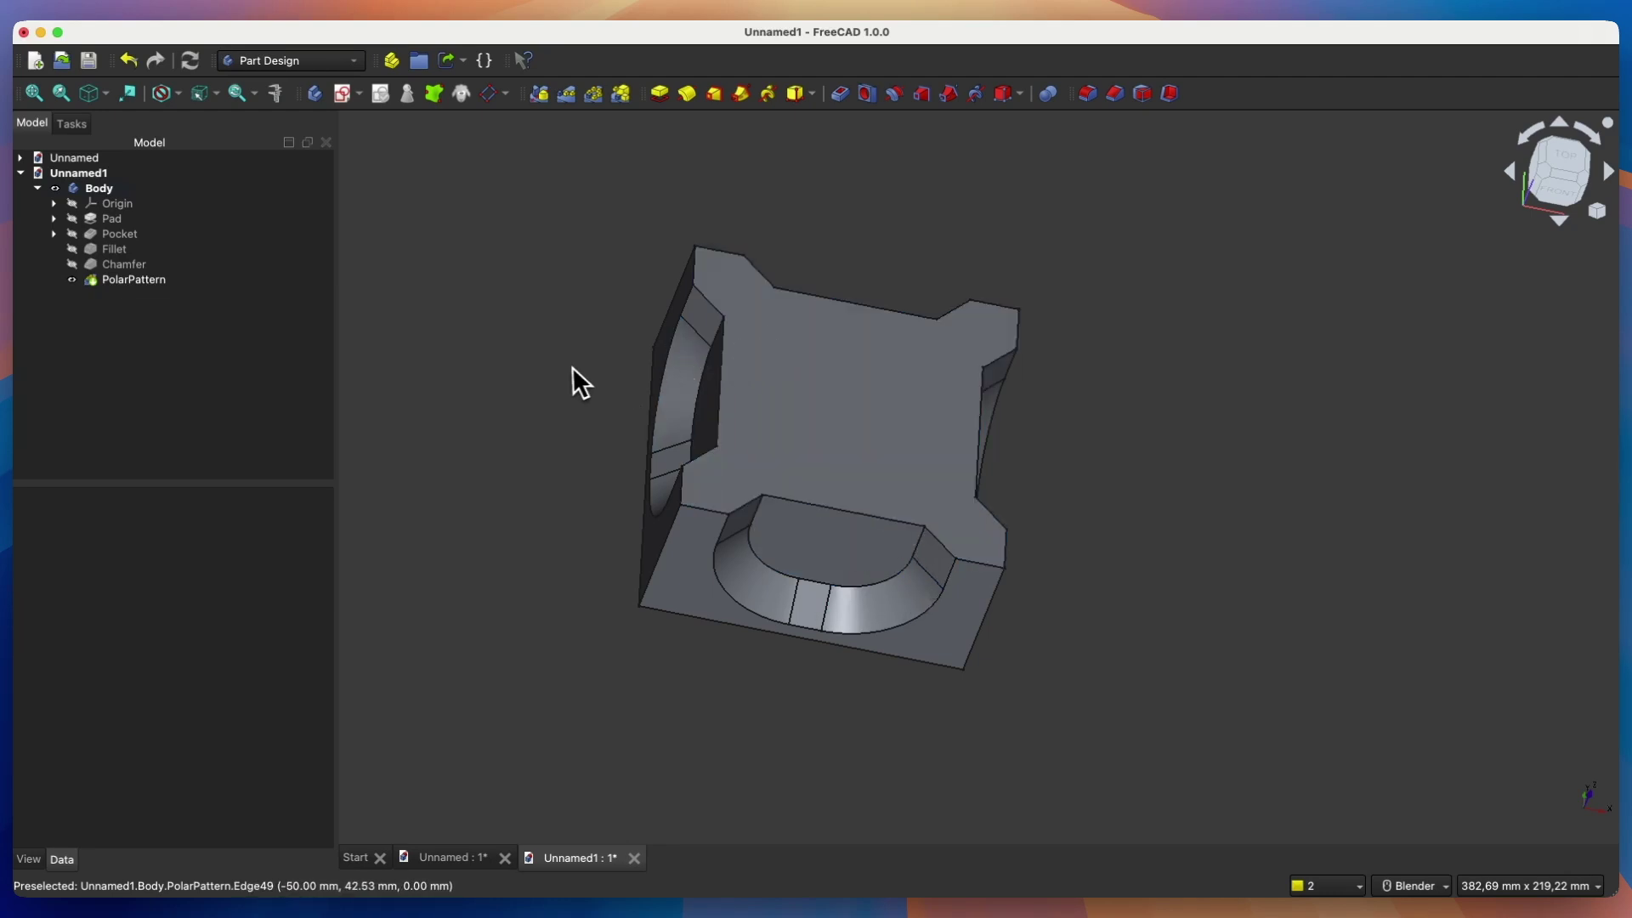
pyautogui.moveTo(561, 367); pyautogui.dragTo(535, 546, button='middle')
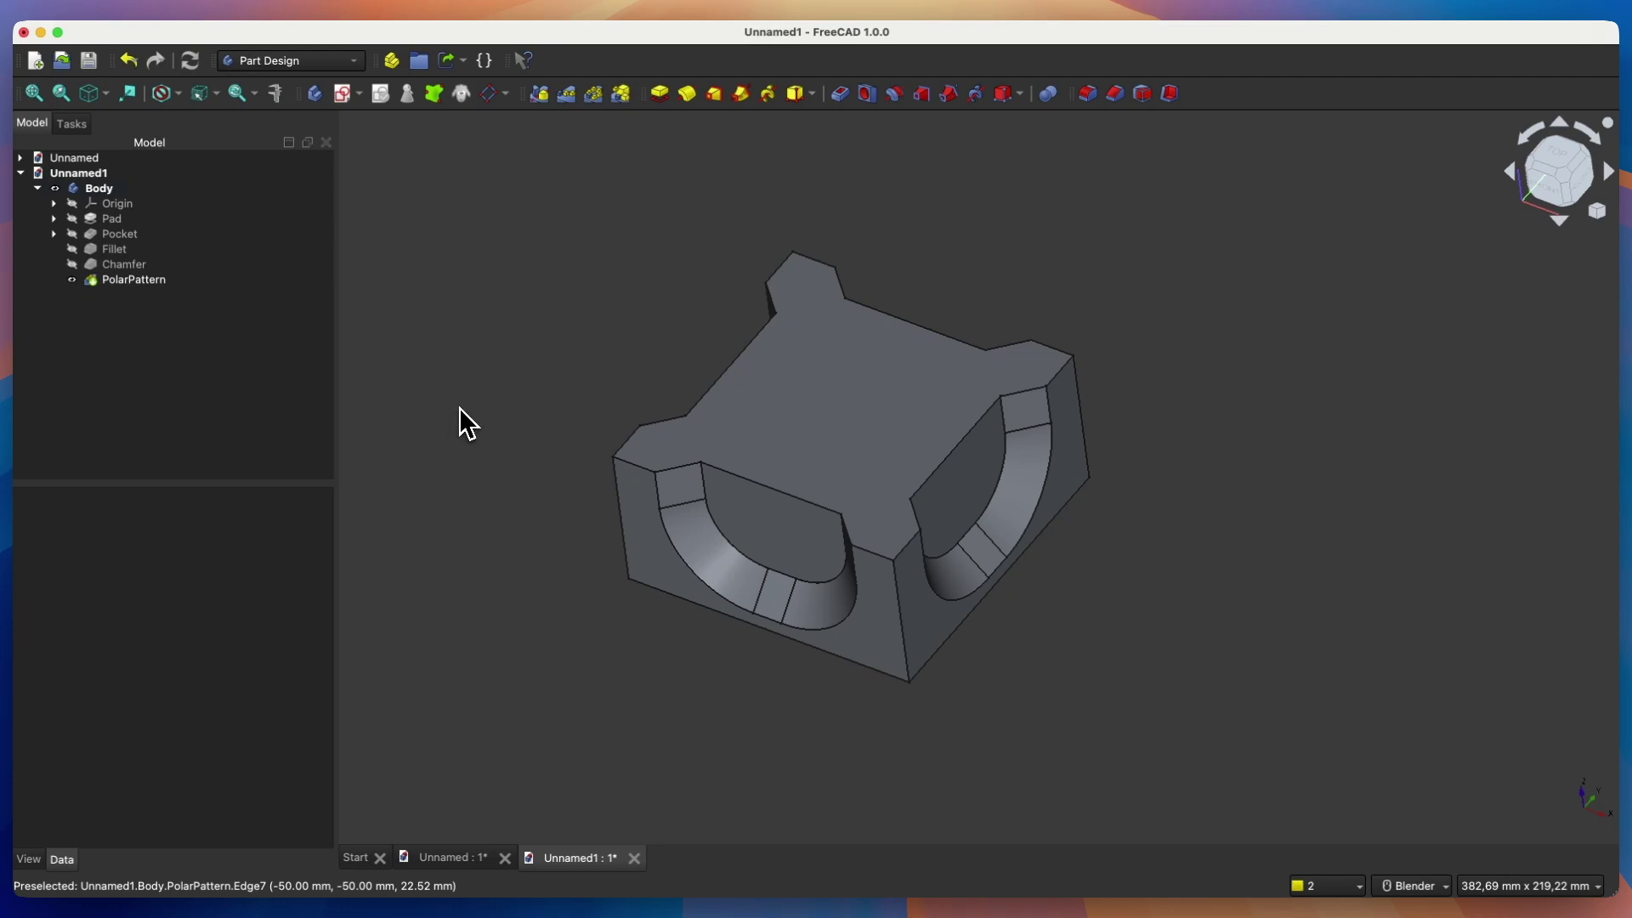
pyautogui.click(352, 857)
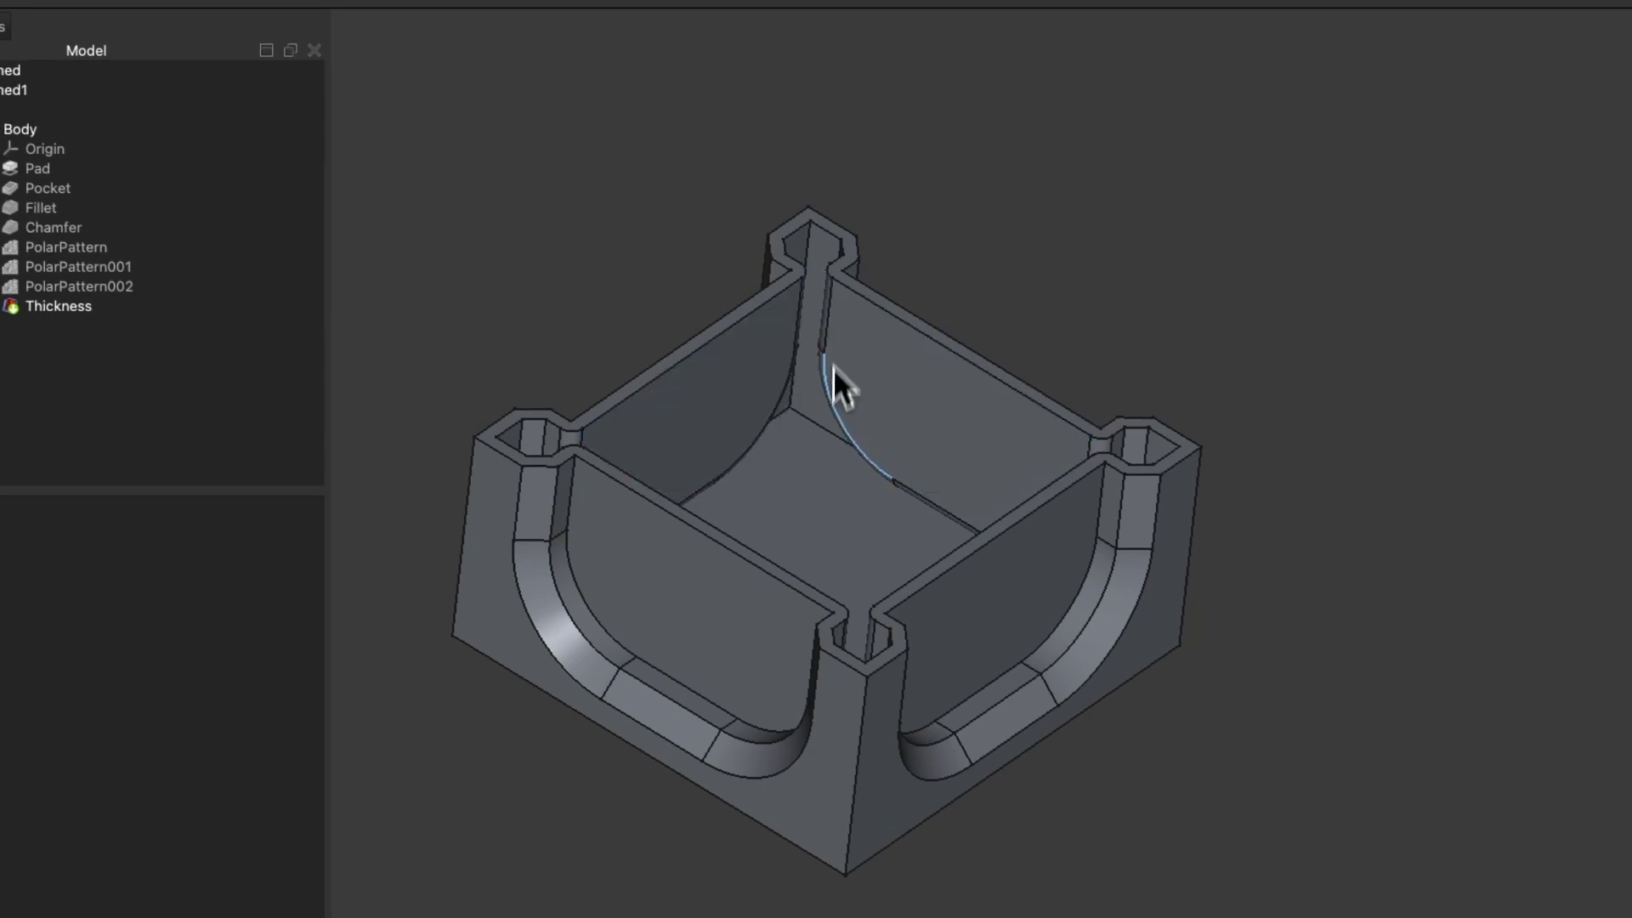
pyautogui.moveTo(809, 492); pyautogui.dragTo(786, 306, button='middle')
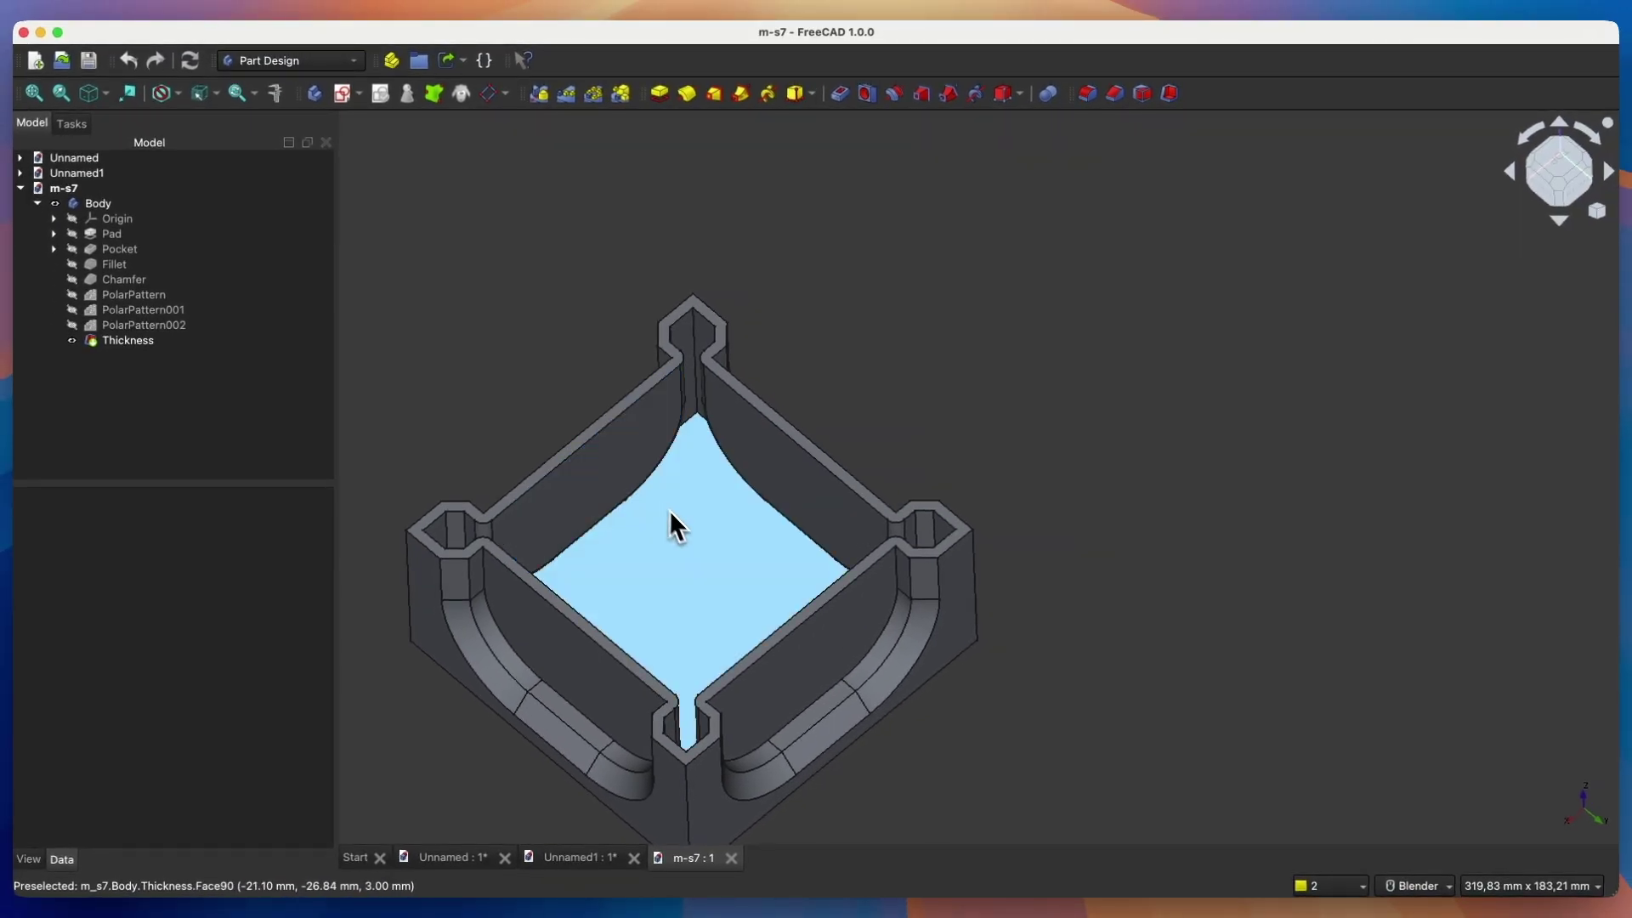
# - Return to the Unnamed1 document and try to hollow the patterned block through its top face with a 1 mm inward Thickness
pyautogui.click(585, 858)
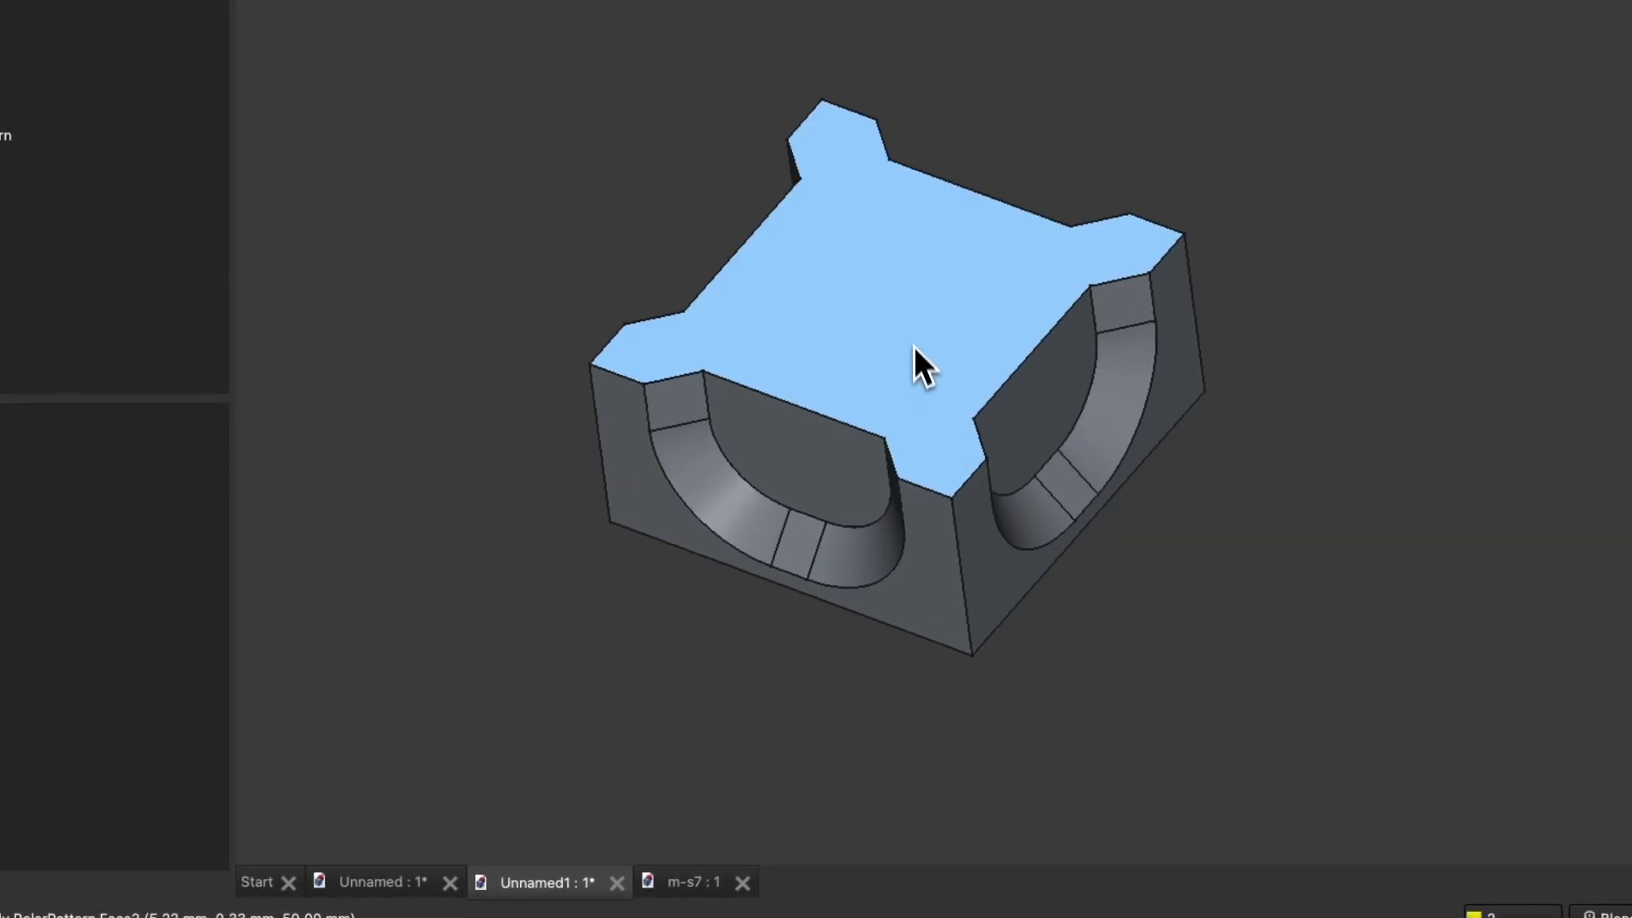
pyautogui.click(874, 306)
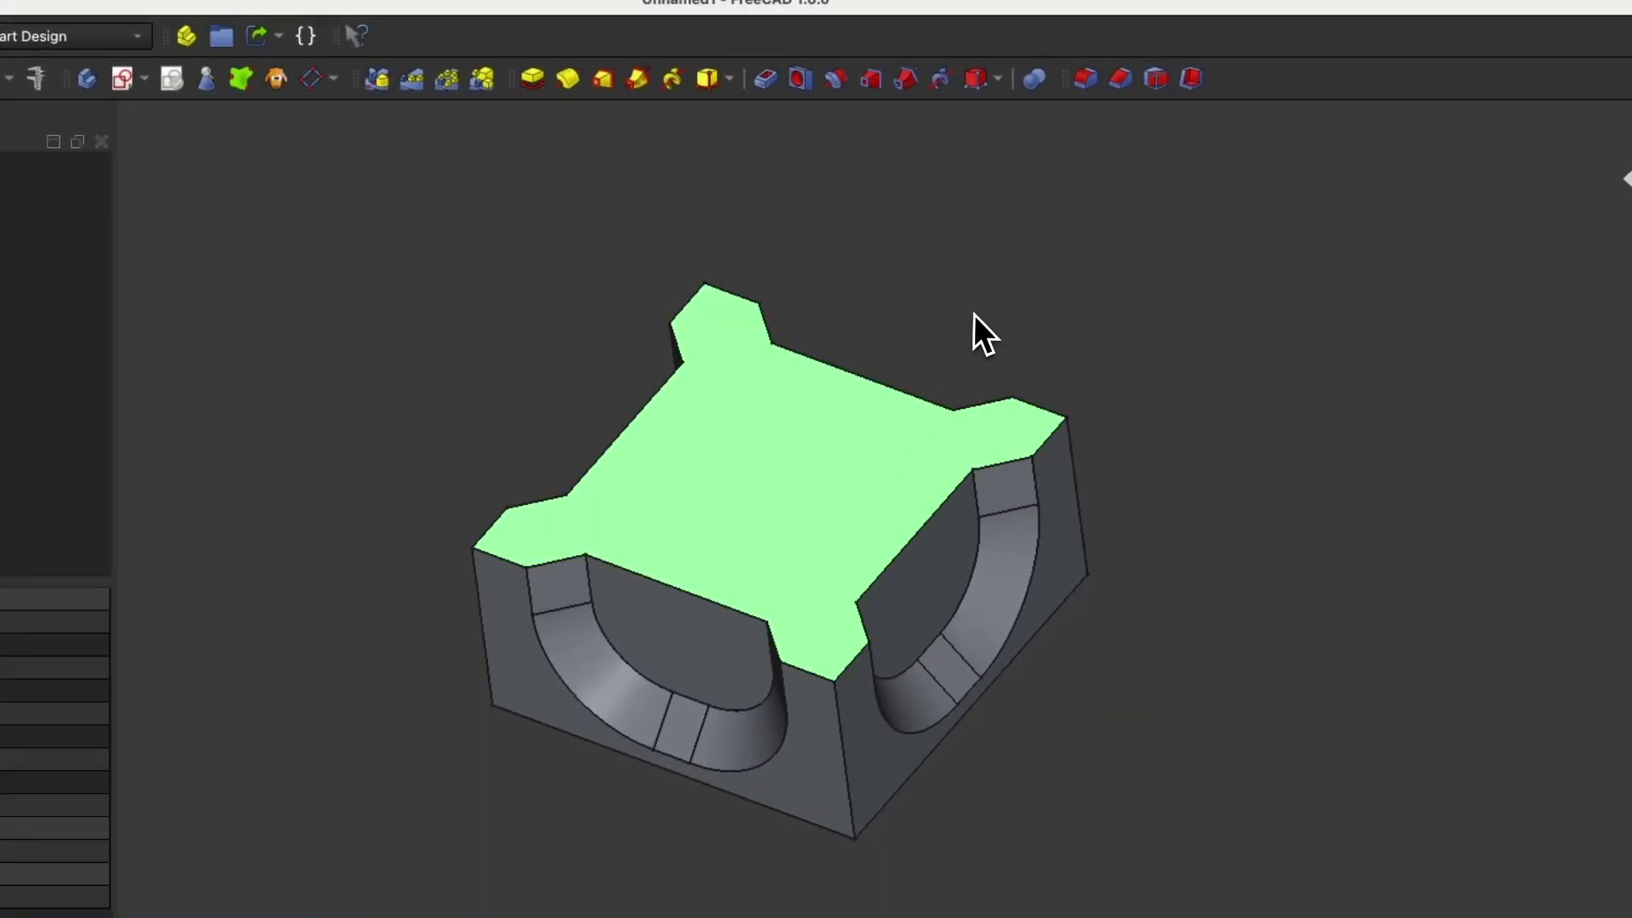
pyautogui.click(1184, 90)
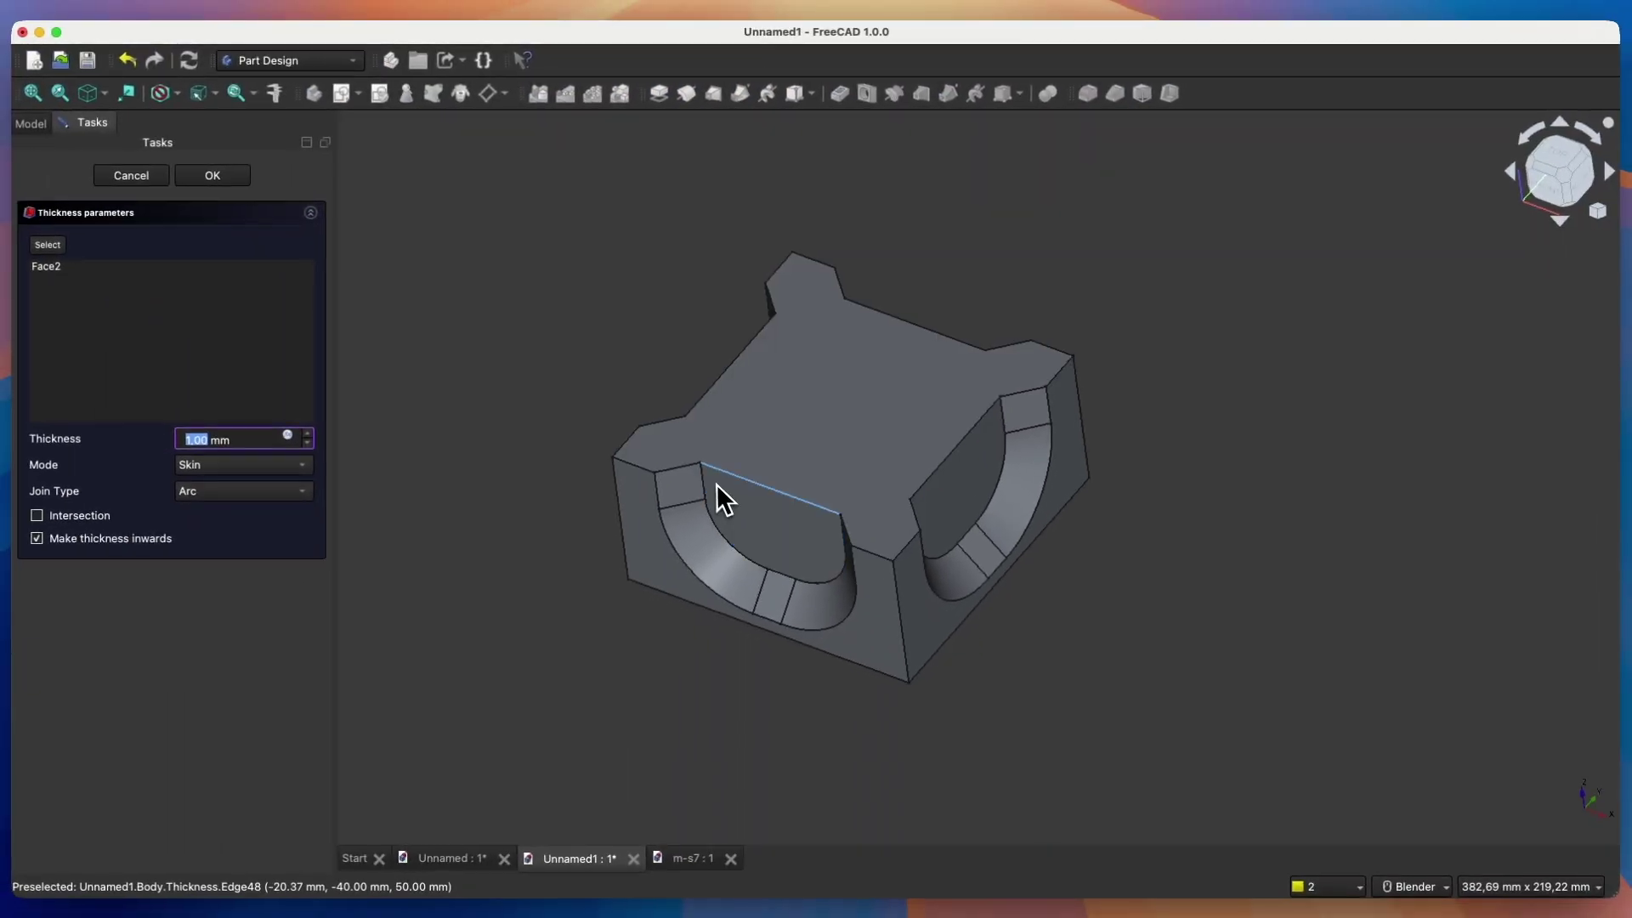
# - Examine closely the upper pocket corner where the chamfer meets the back face, and cancel the Thickness operation
pyautogui.scroll(10, 705, 474)
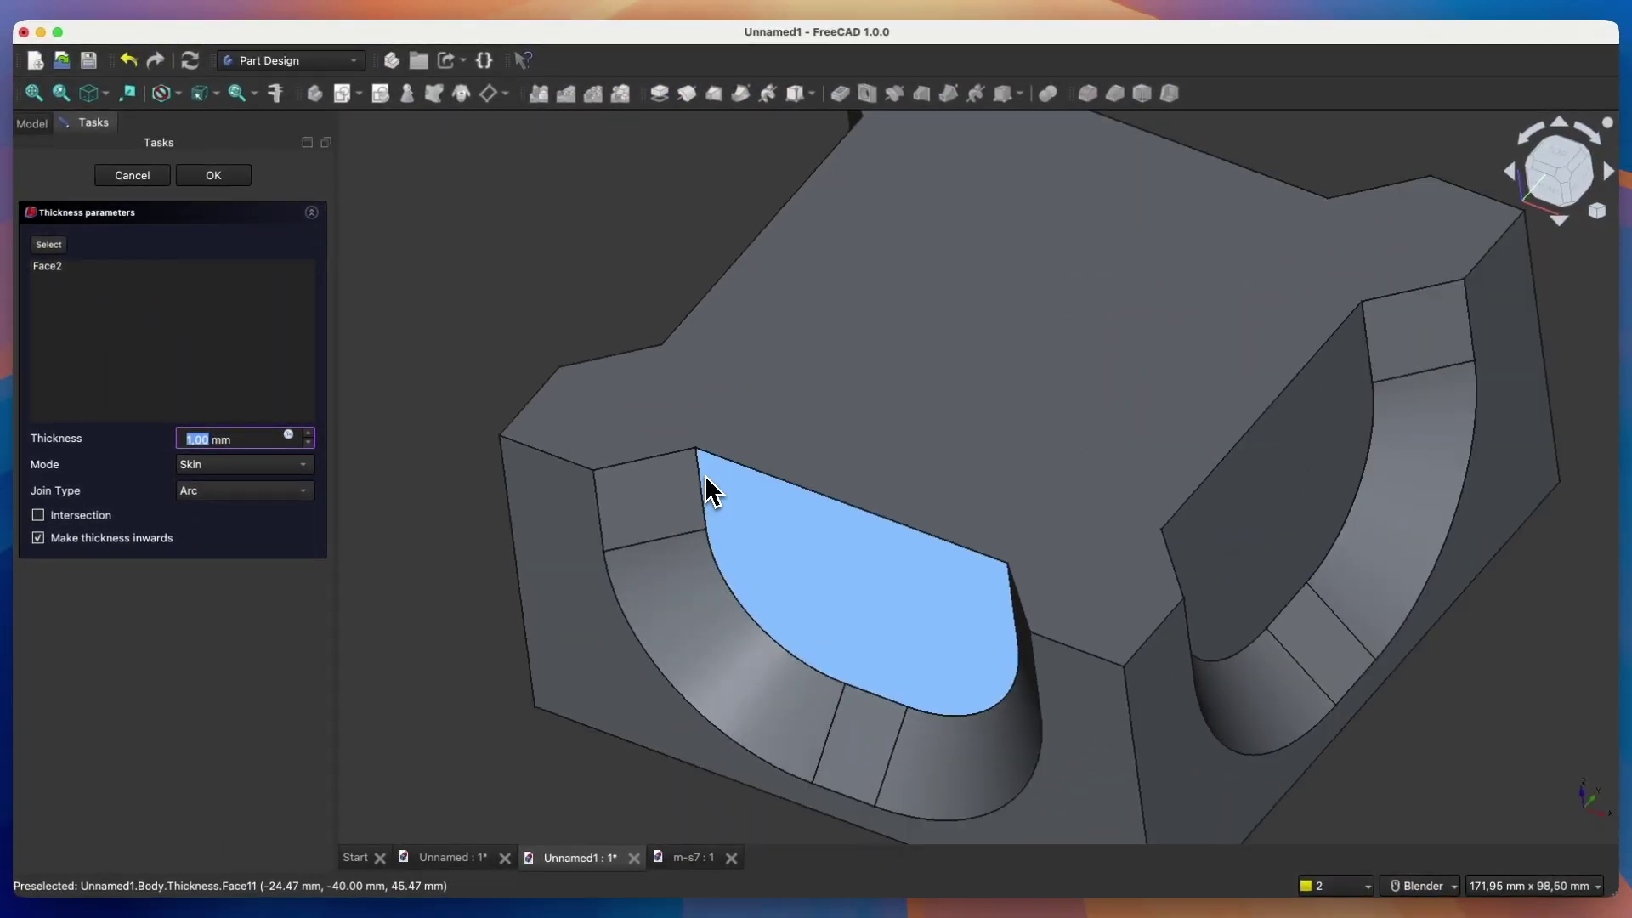
pyautogui.scroll(5, 695, 401)
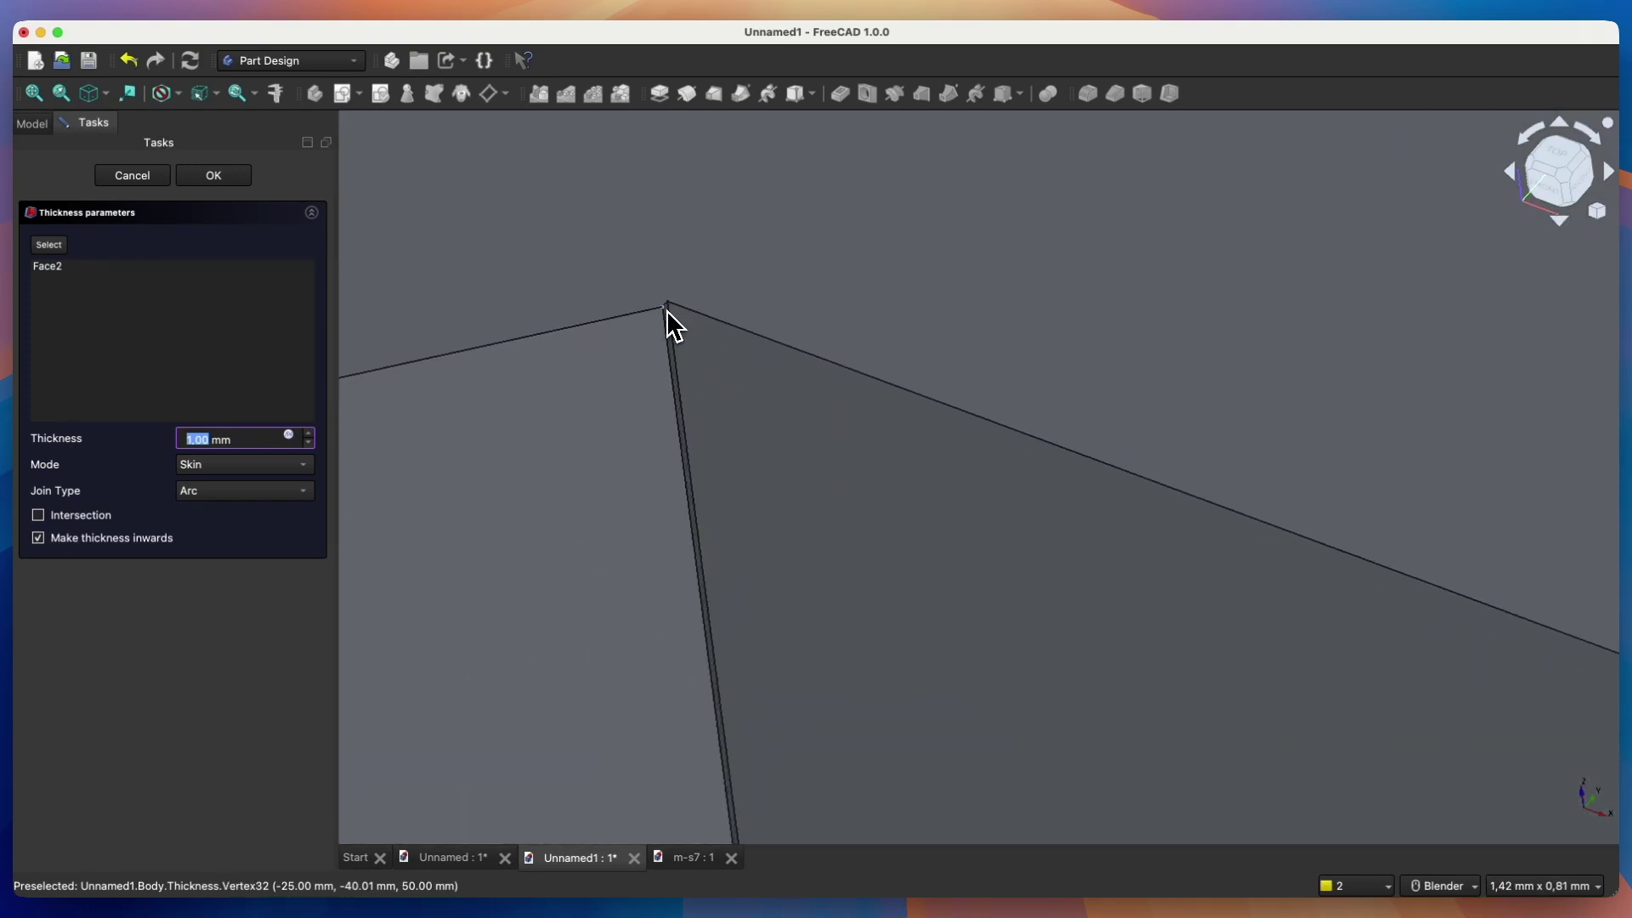
pyautogui.scroll(-2, 677, 329)
pyautogui.scroll(1, 672, 334)
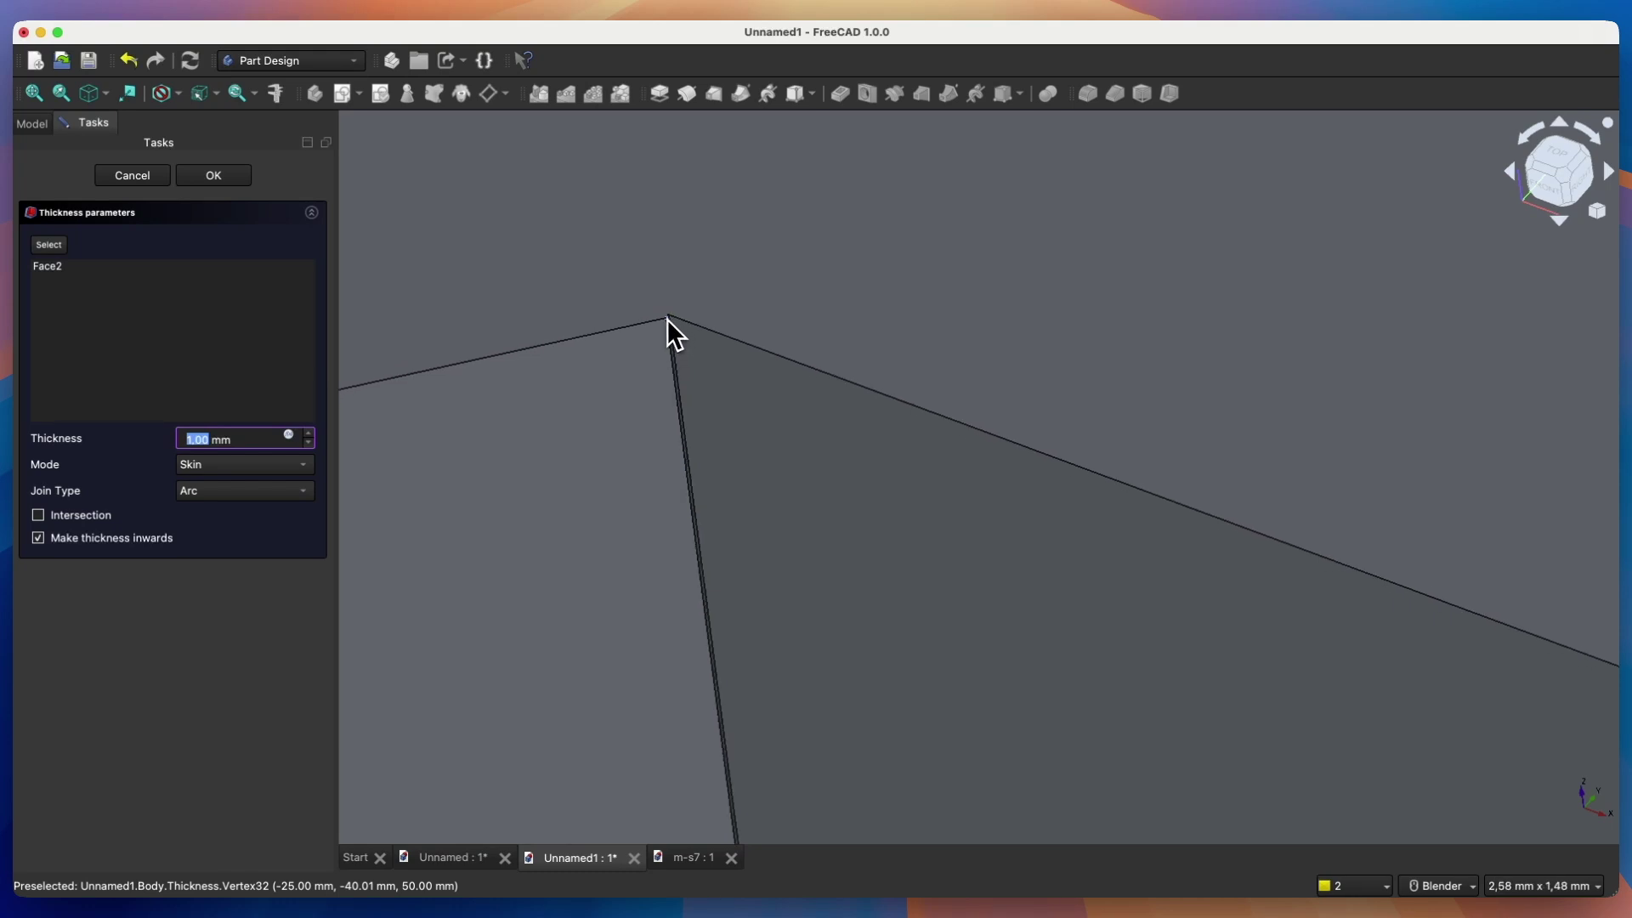
pyautogui.scroll(1, 667, 318)
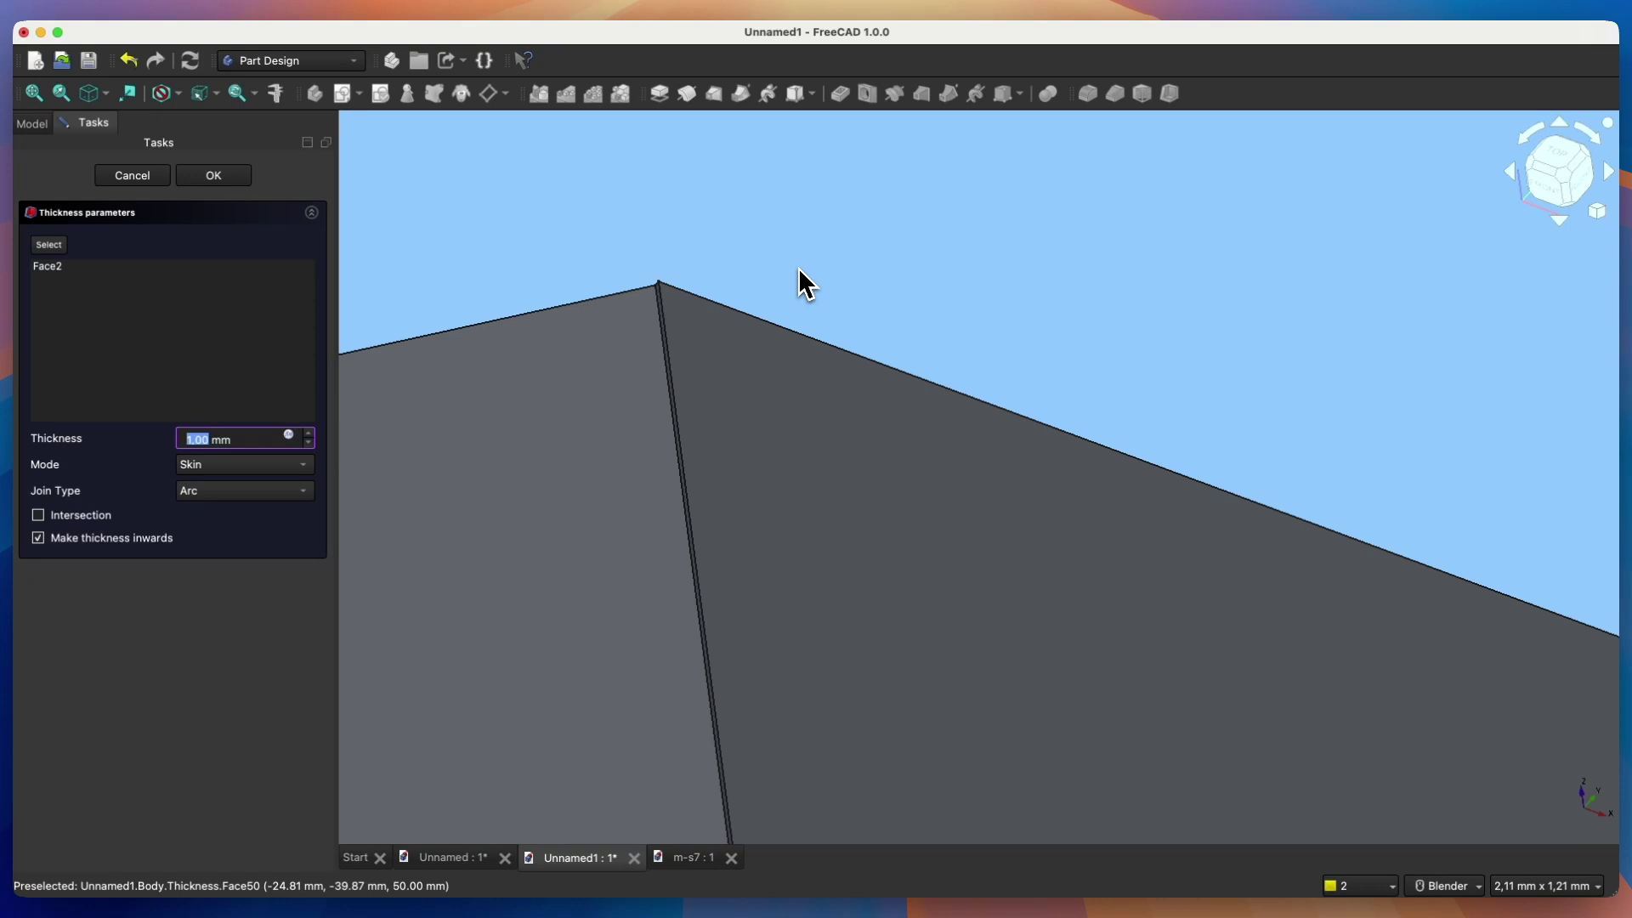
pyautogui.click(158, 177)
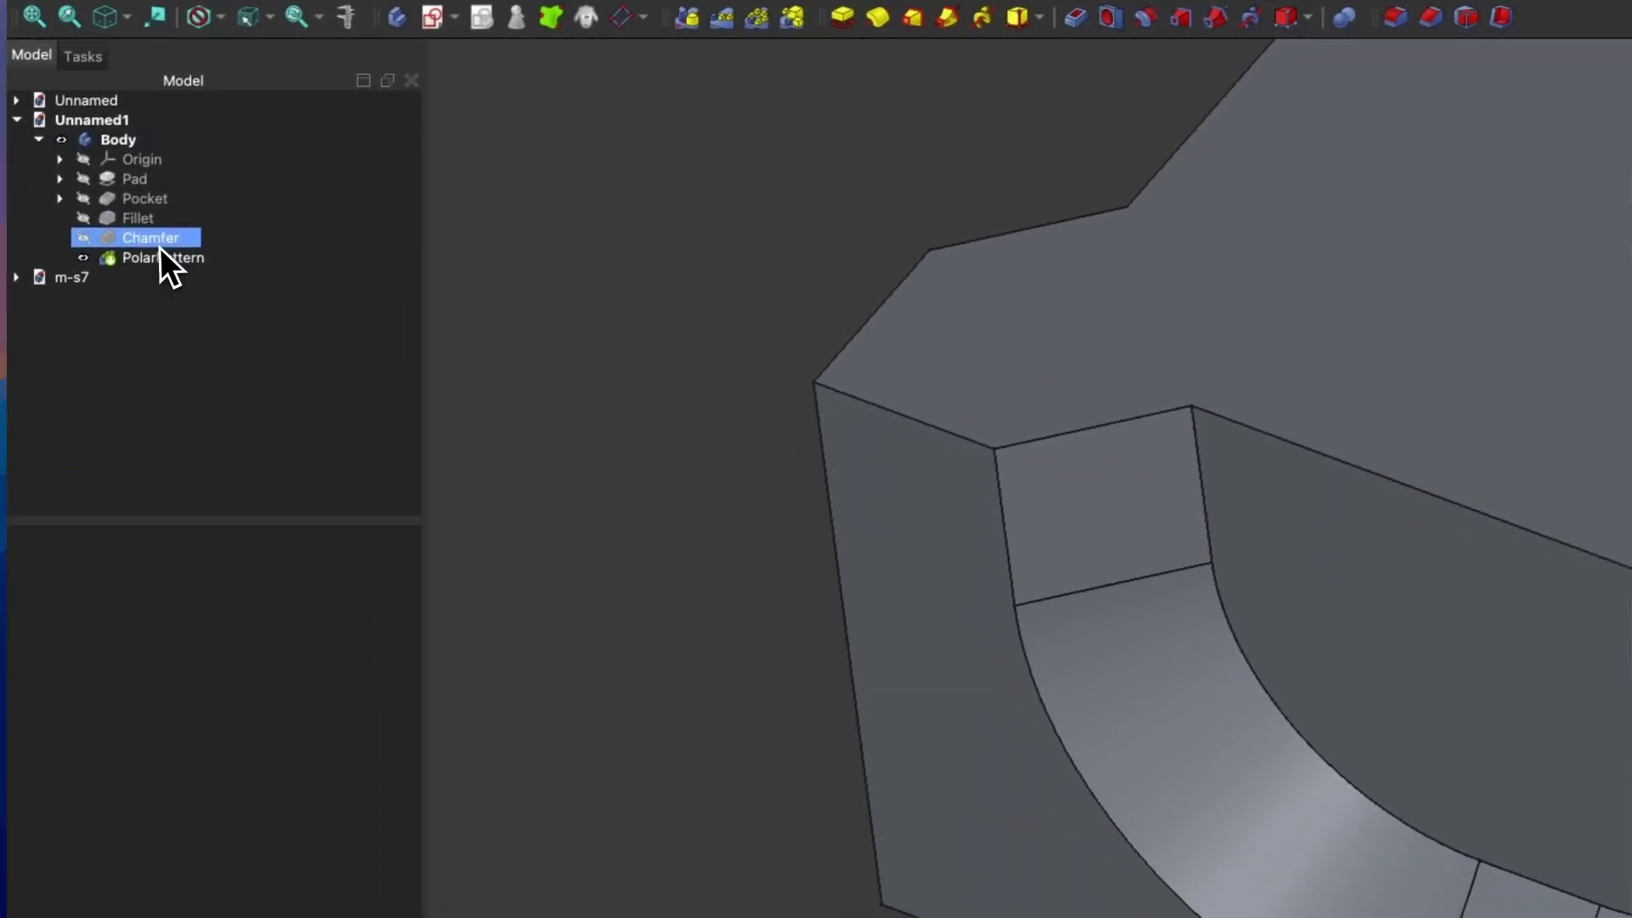
# - Set the size of the Chamfer feature to 5 mm
pyautogui.click(161, 242)
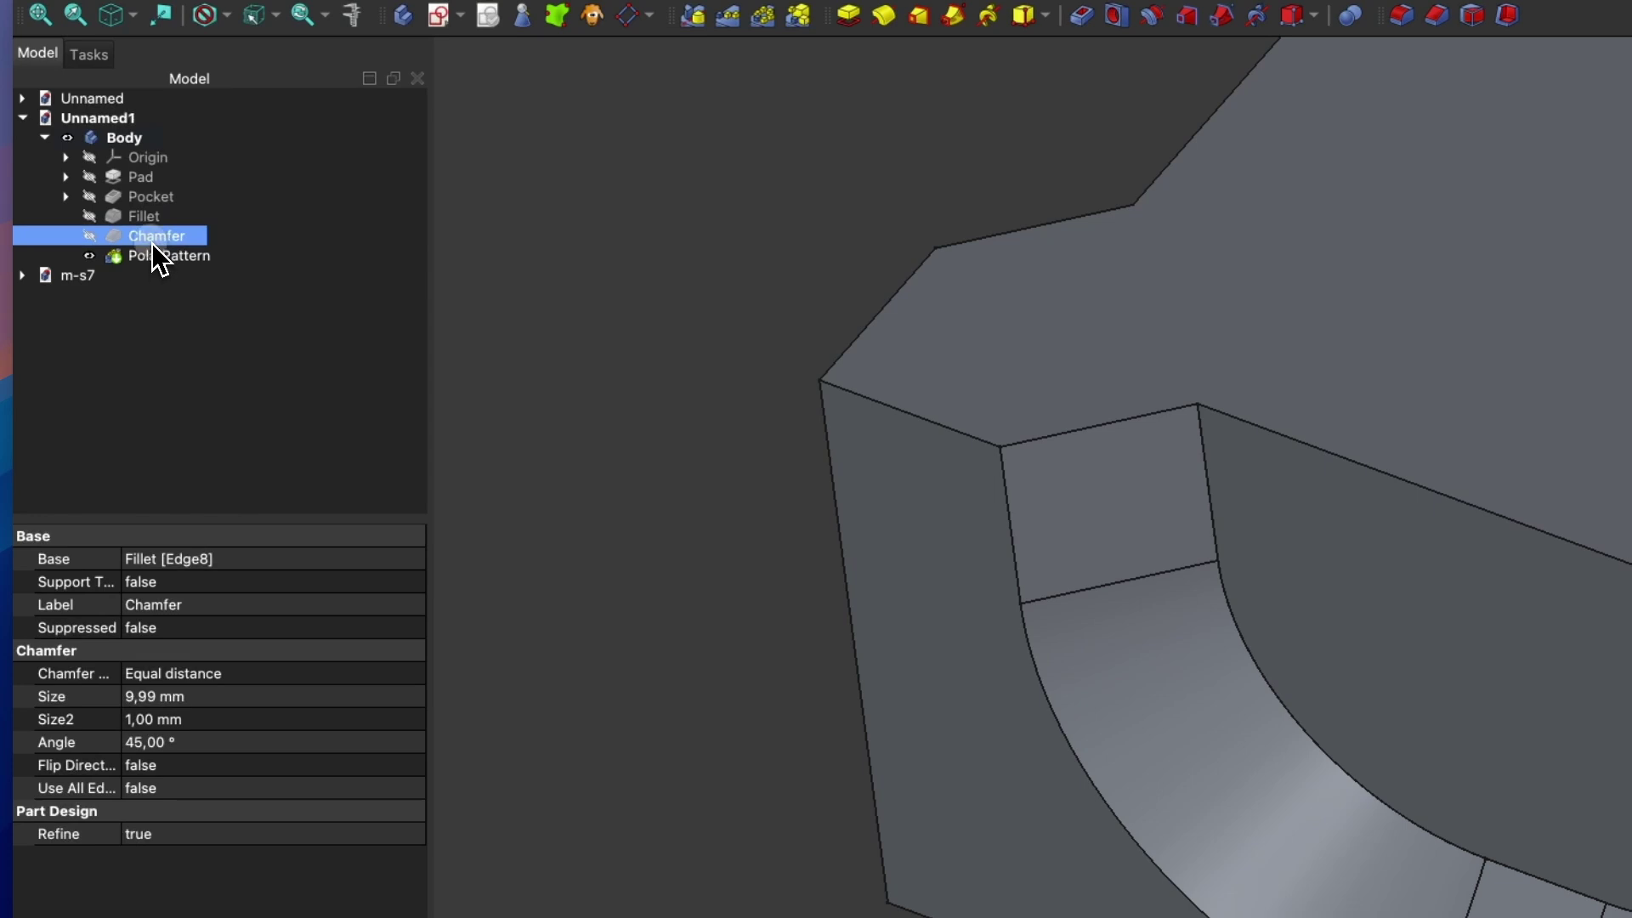
pyautogui.doubleClick(152, 243)
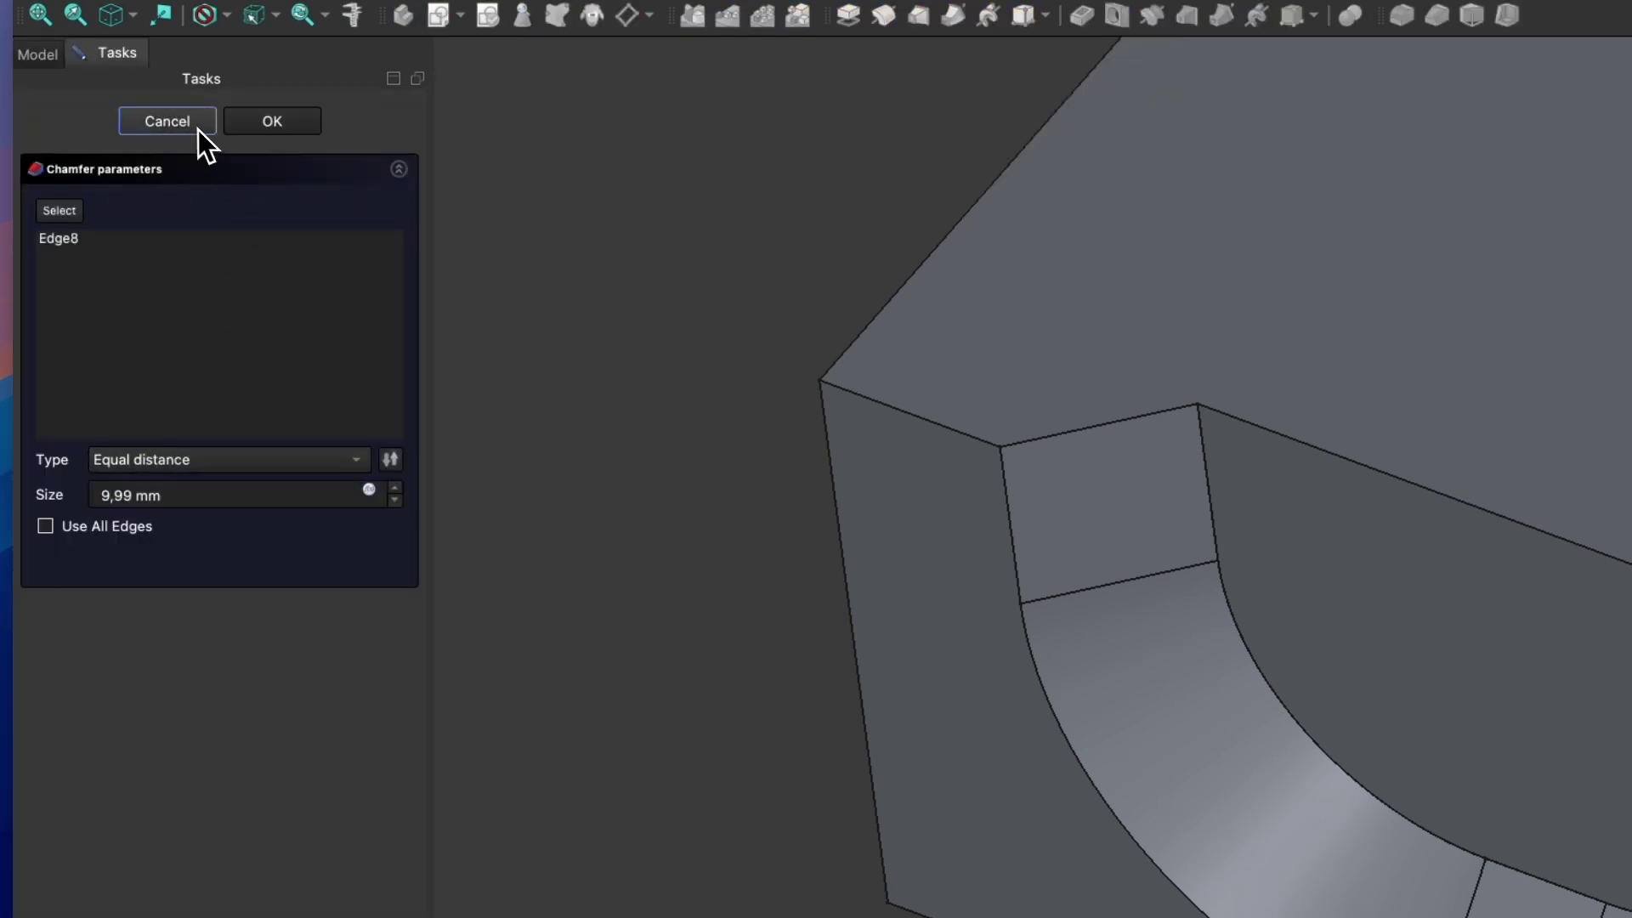
pyautogui.click(198, 127)
pyautogui.click(158, 243)
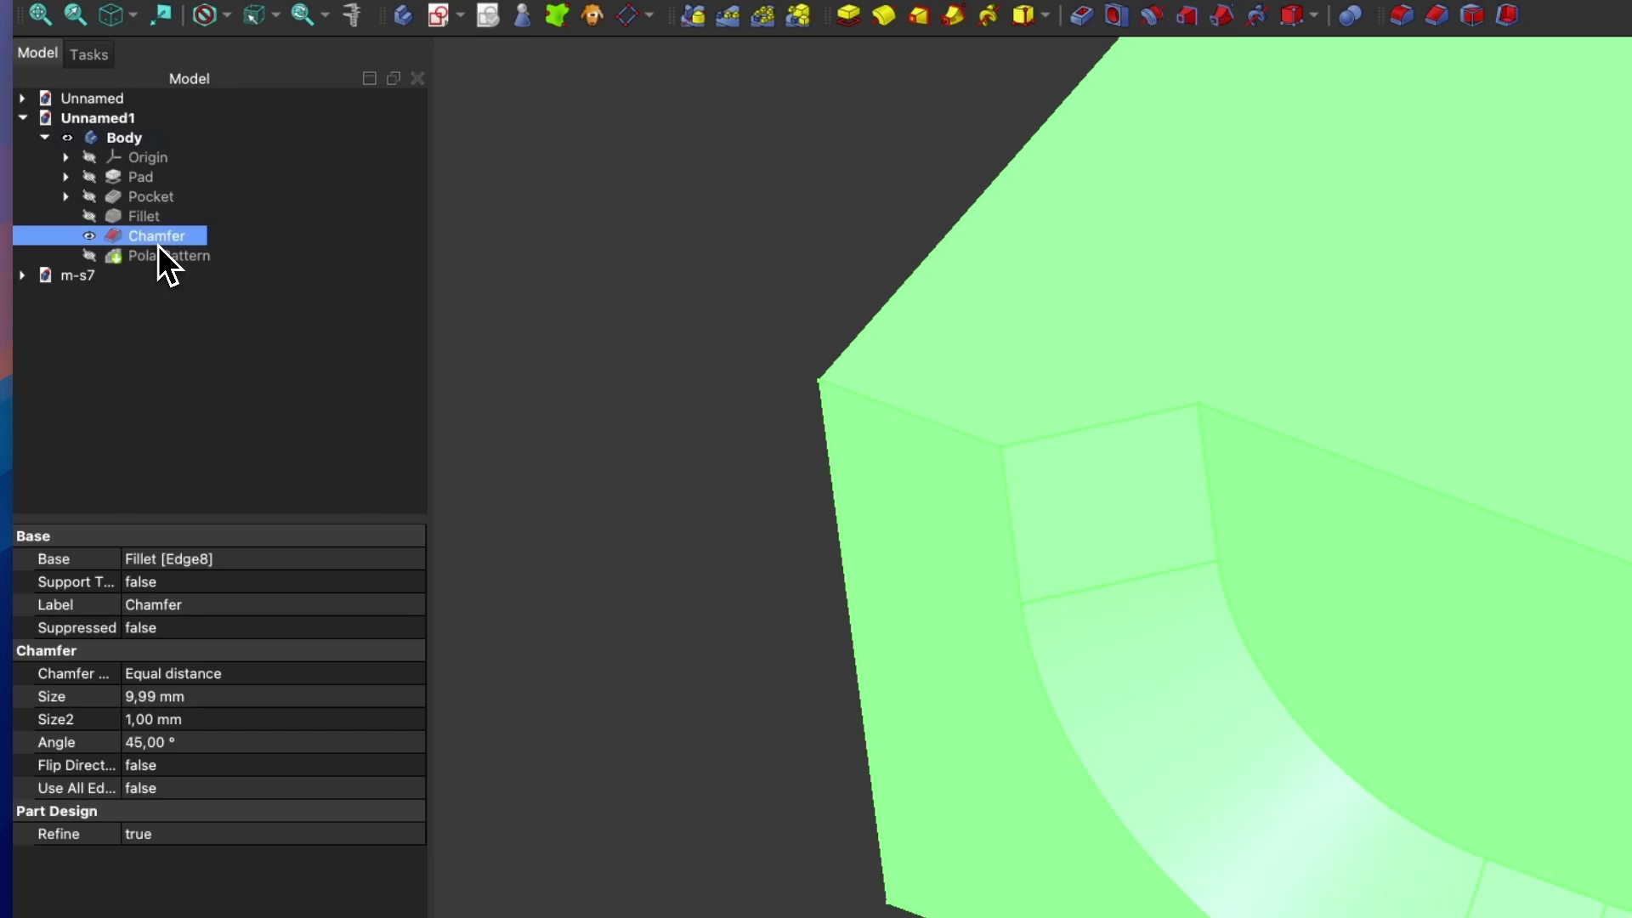
pyautogui.click(156, 698)
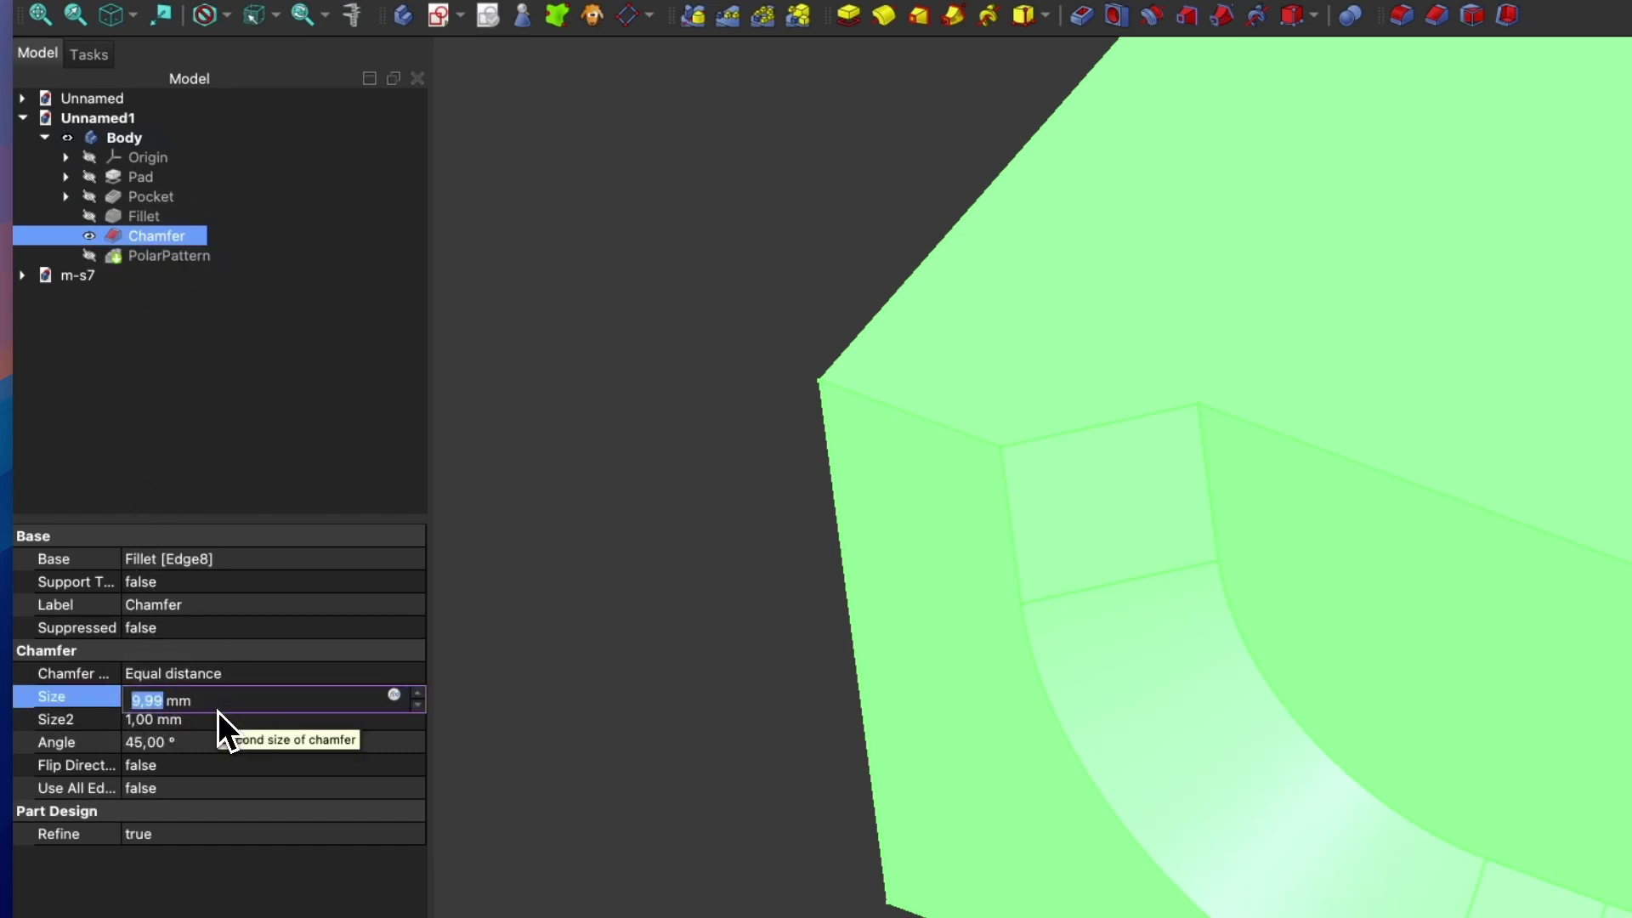
pyautogui.write('5')
pyautogui.click(273, 441)
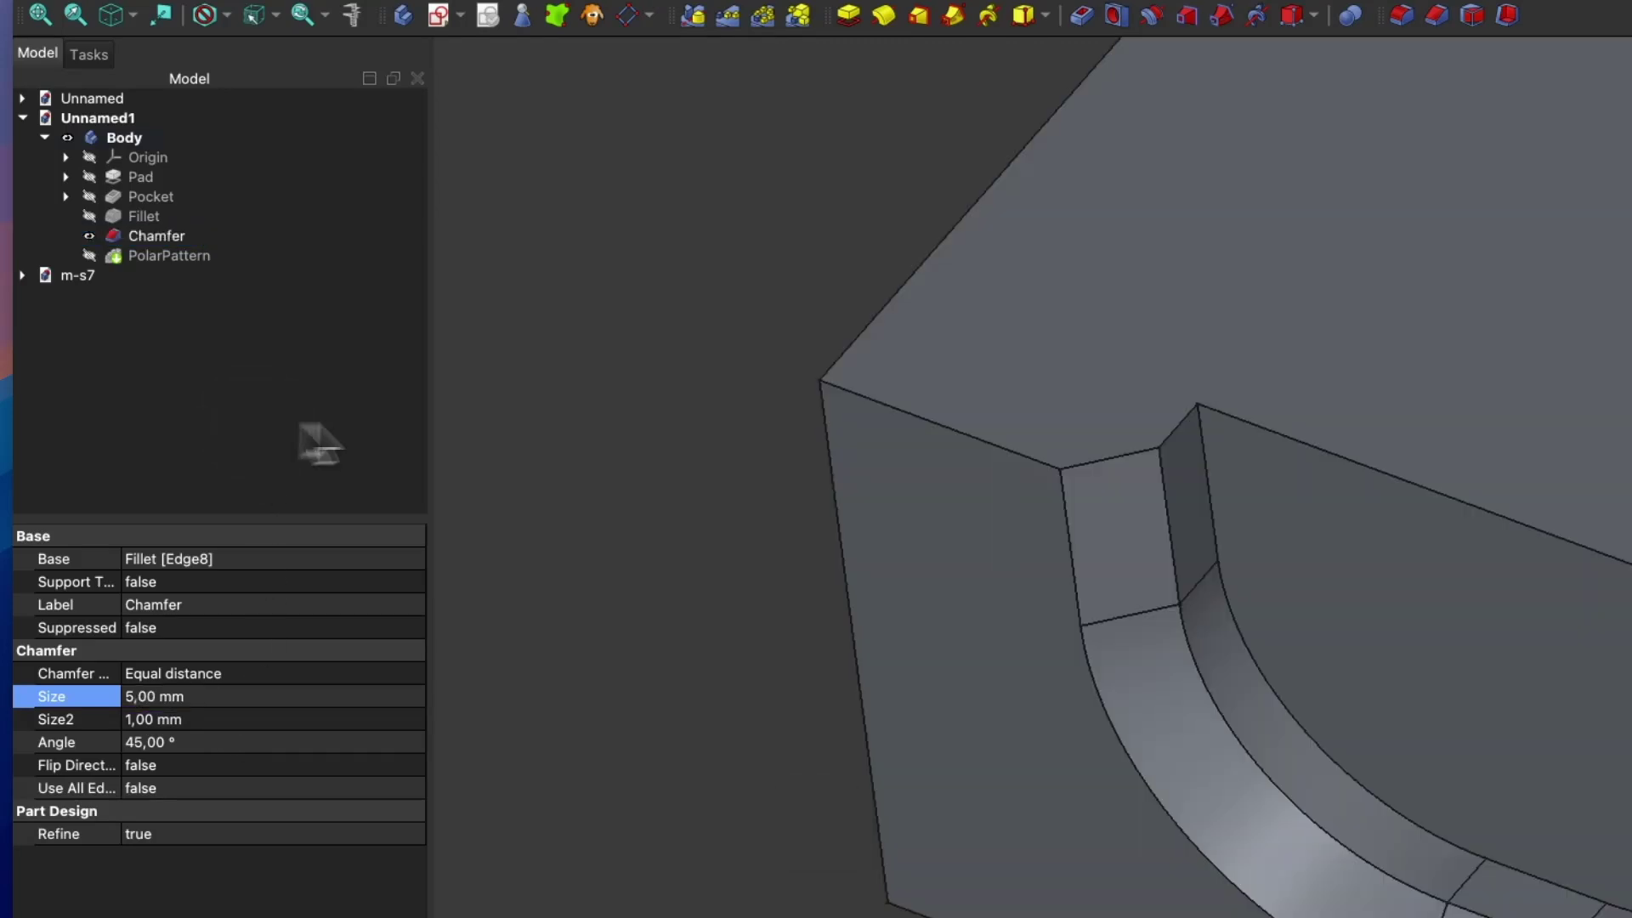
# - Show the PolarPattern feature again and look over the updated chamfered pockets on the block
pyautogui.scroll(-5, 816, 418)
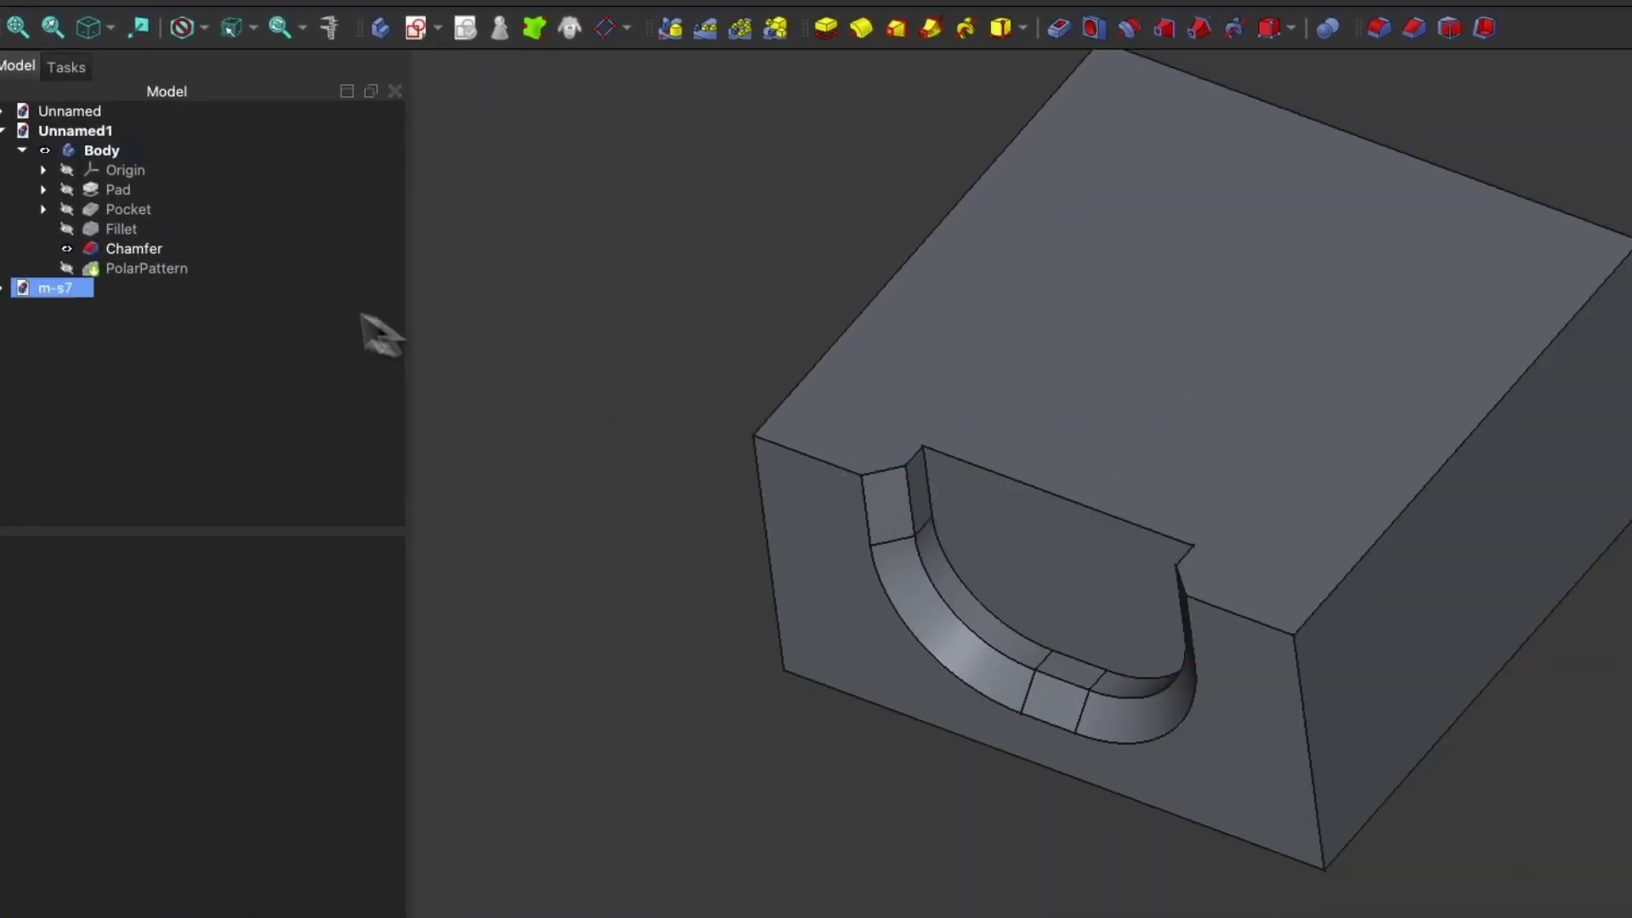
pyautogui.click(142, 269)
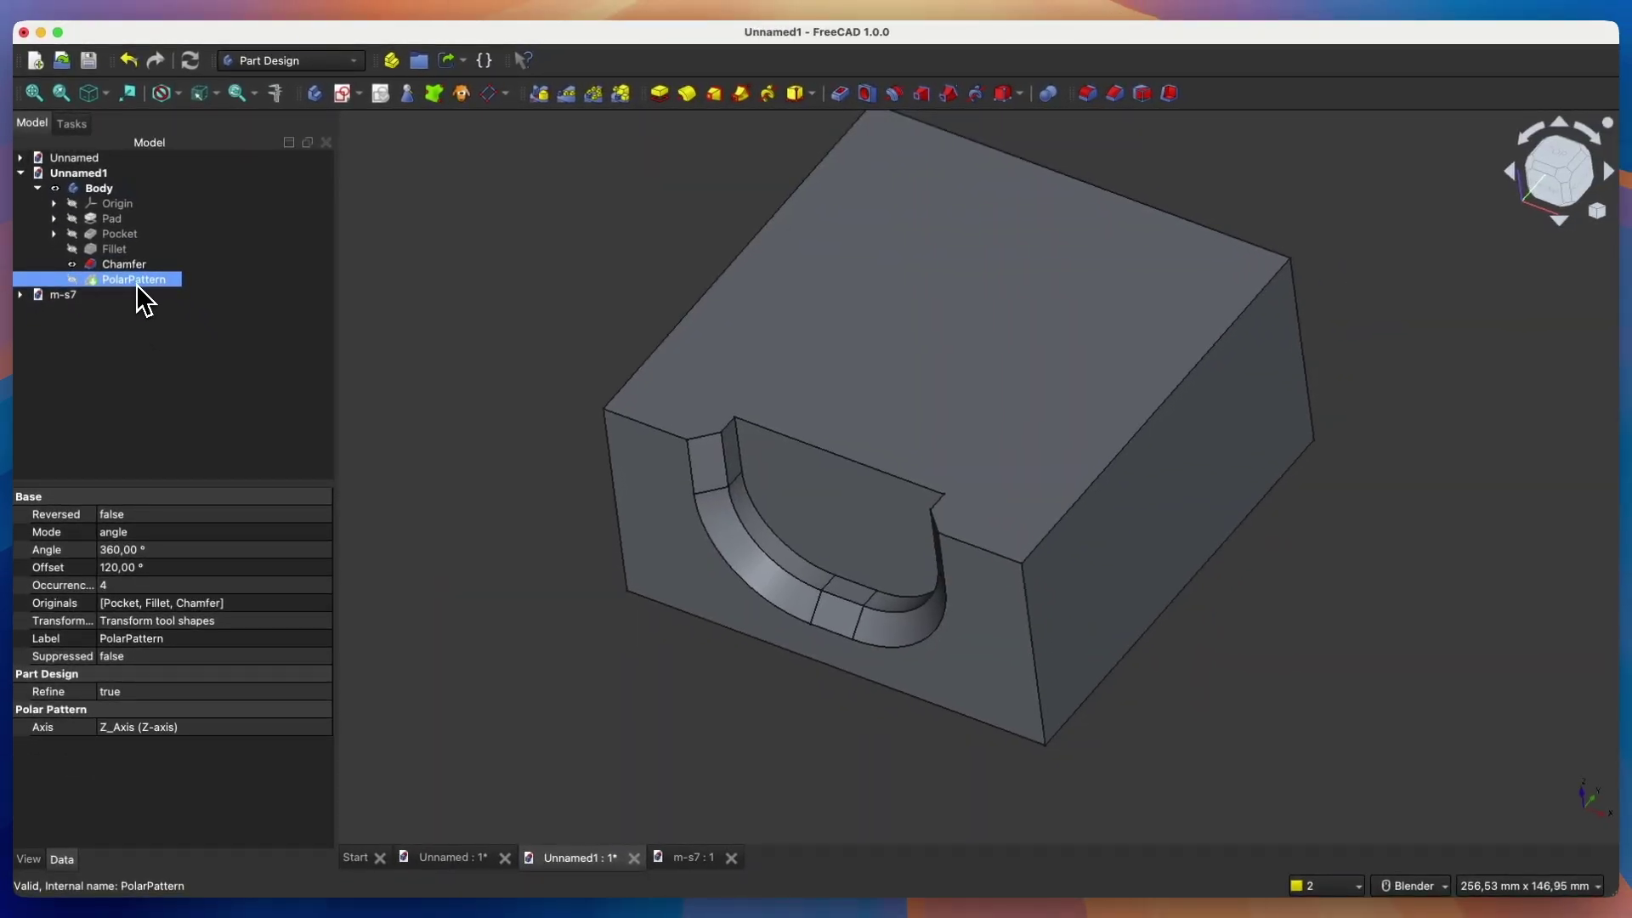
pyautogui.press('space')
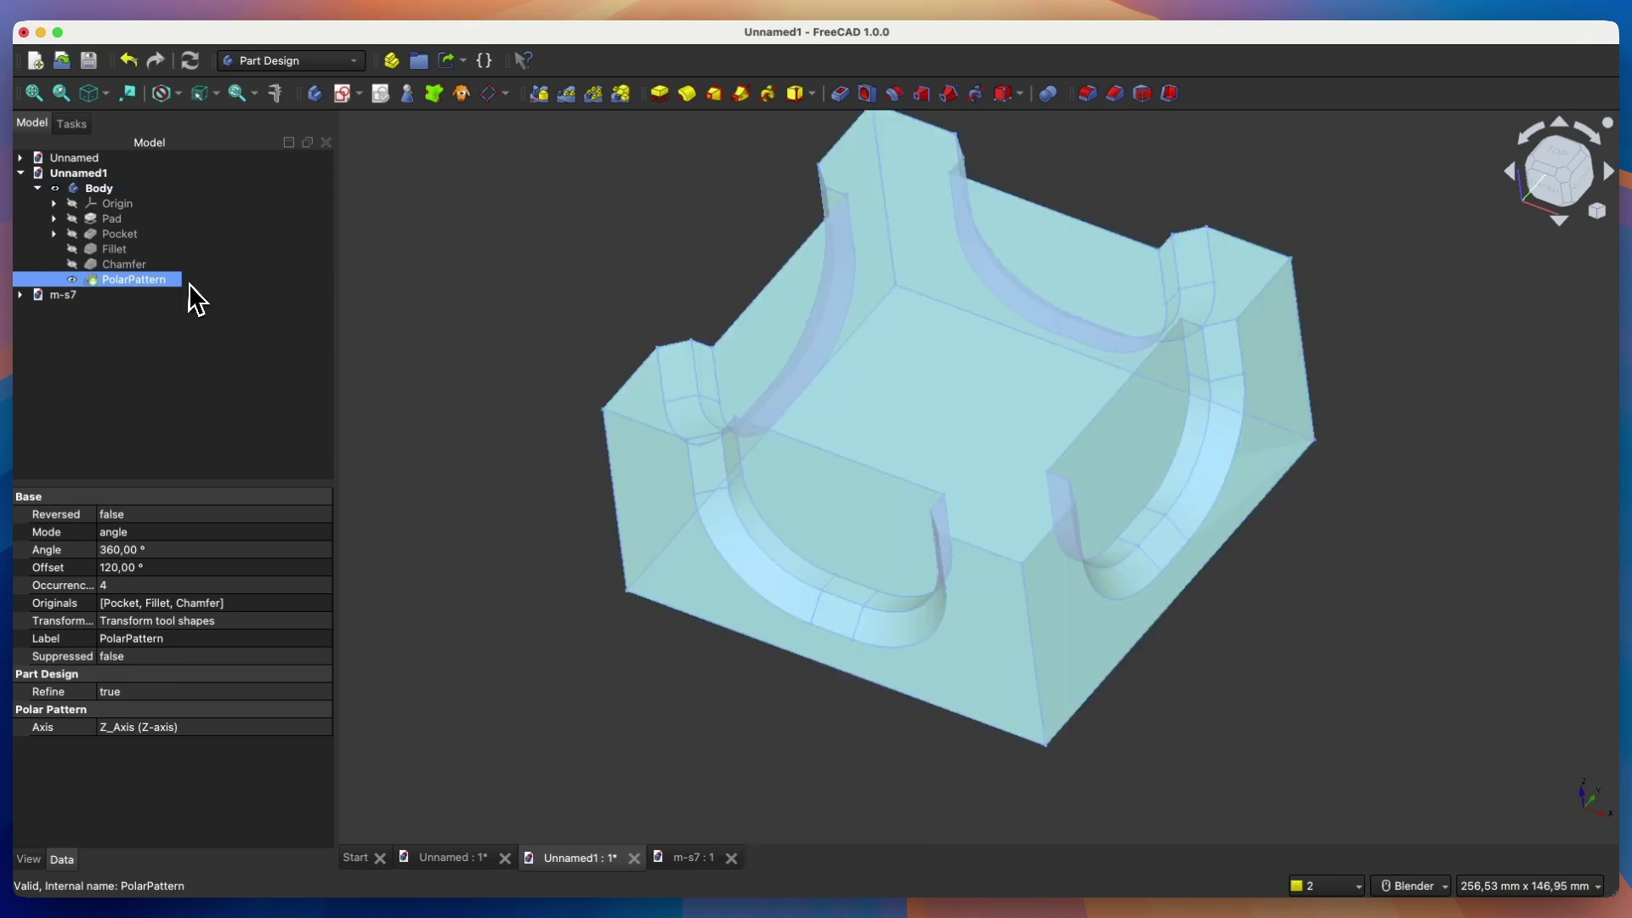
pyautogui.click(527, 246)
pyautogui.moveTo(1033, 480); pyautogui.dragTo(1092, 399, button='middle')
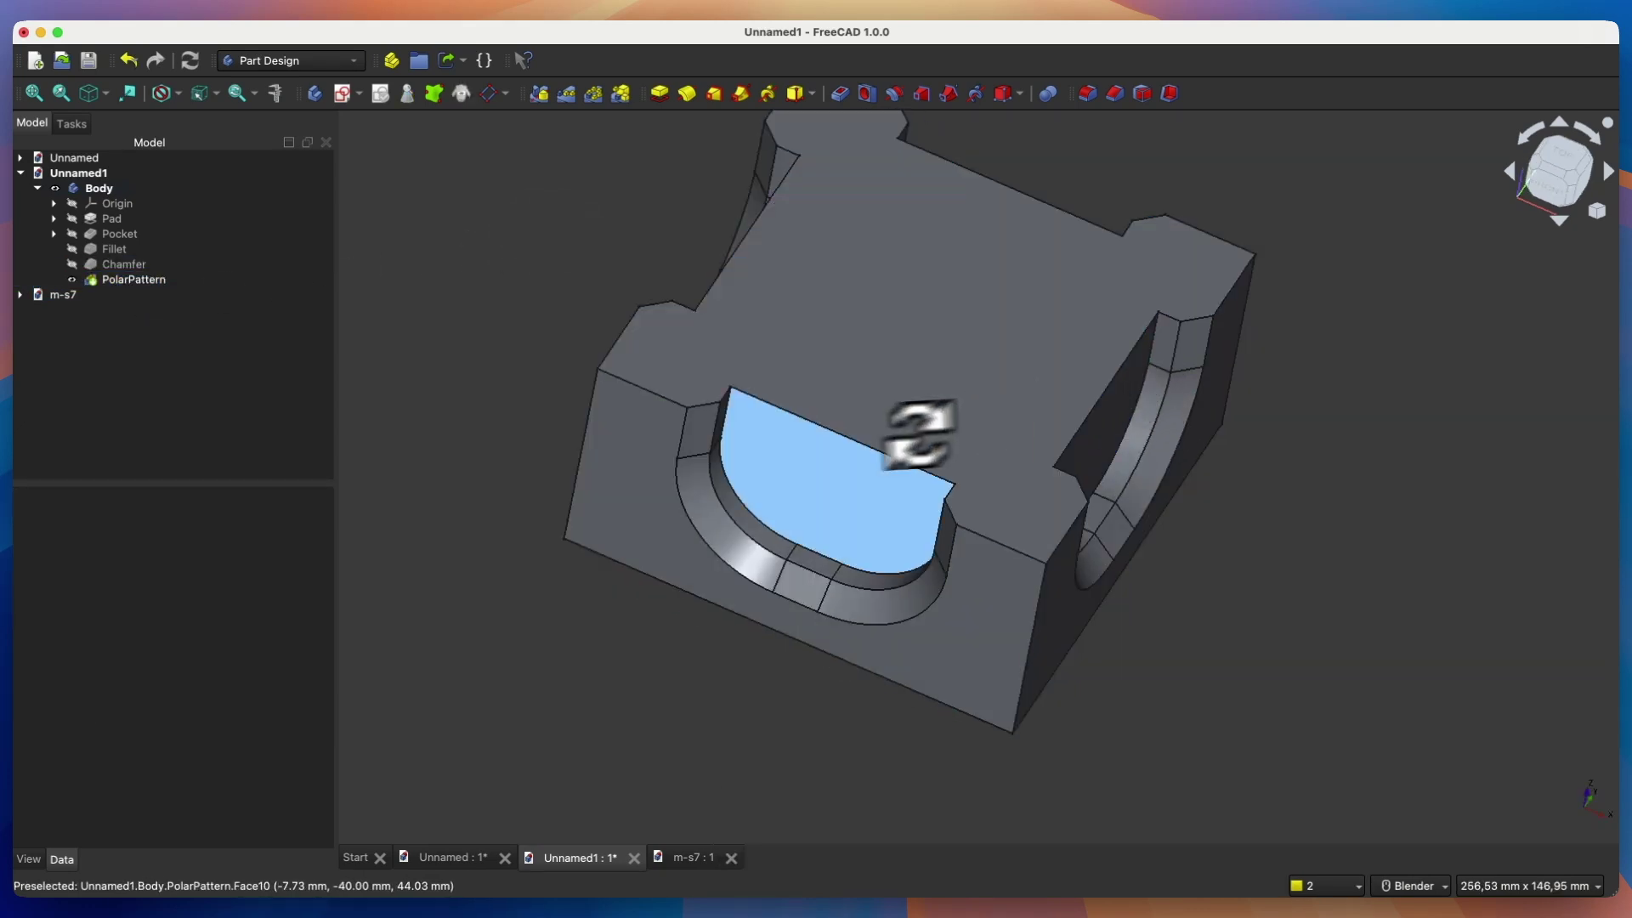
pyautogui.click(127, 264)
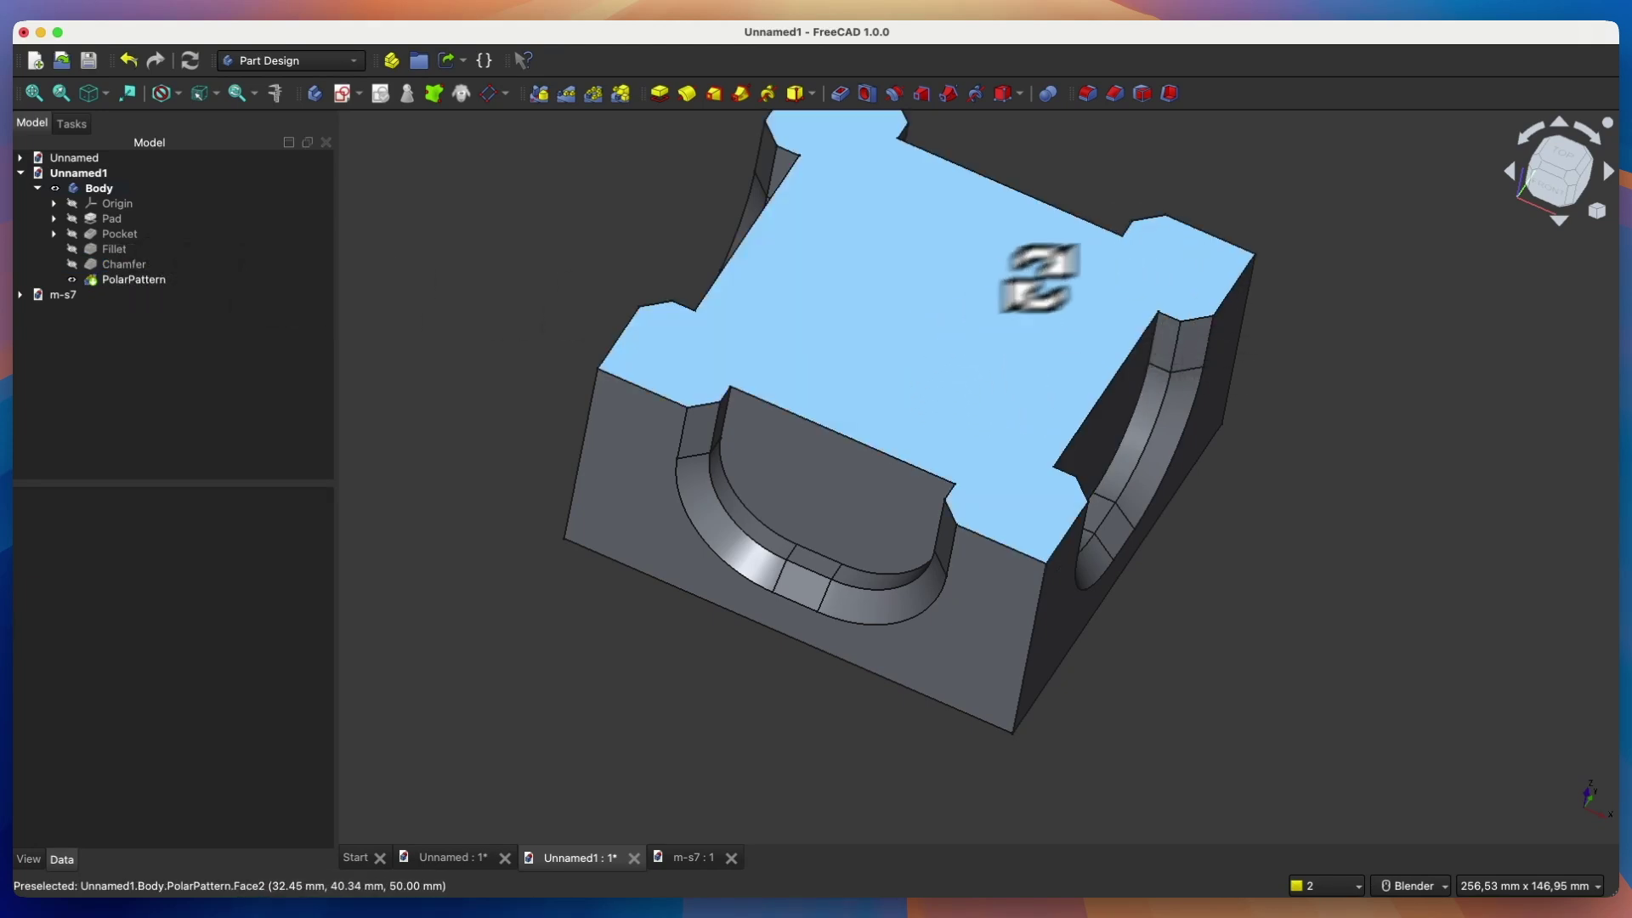
pyautogui.click(114, 248)
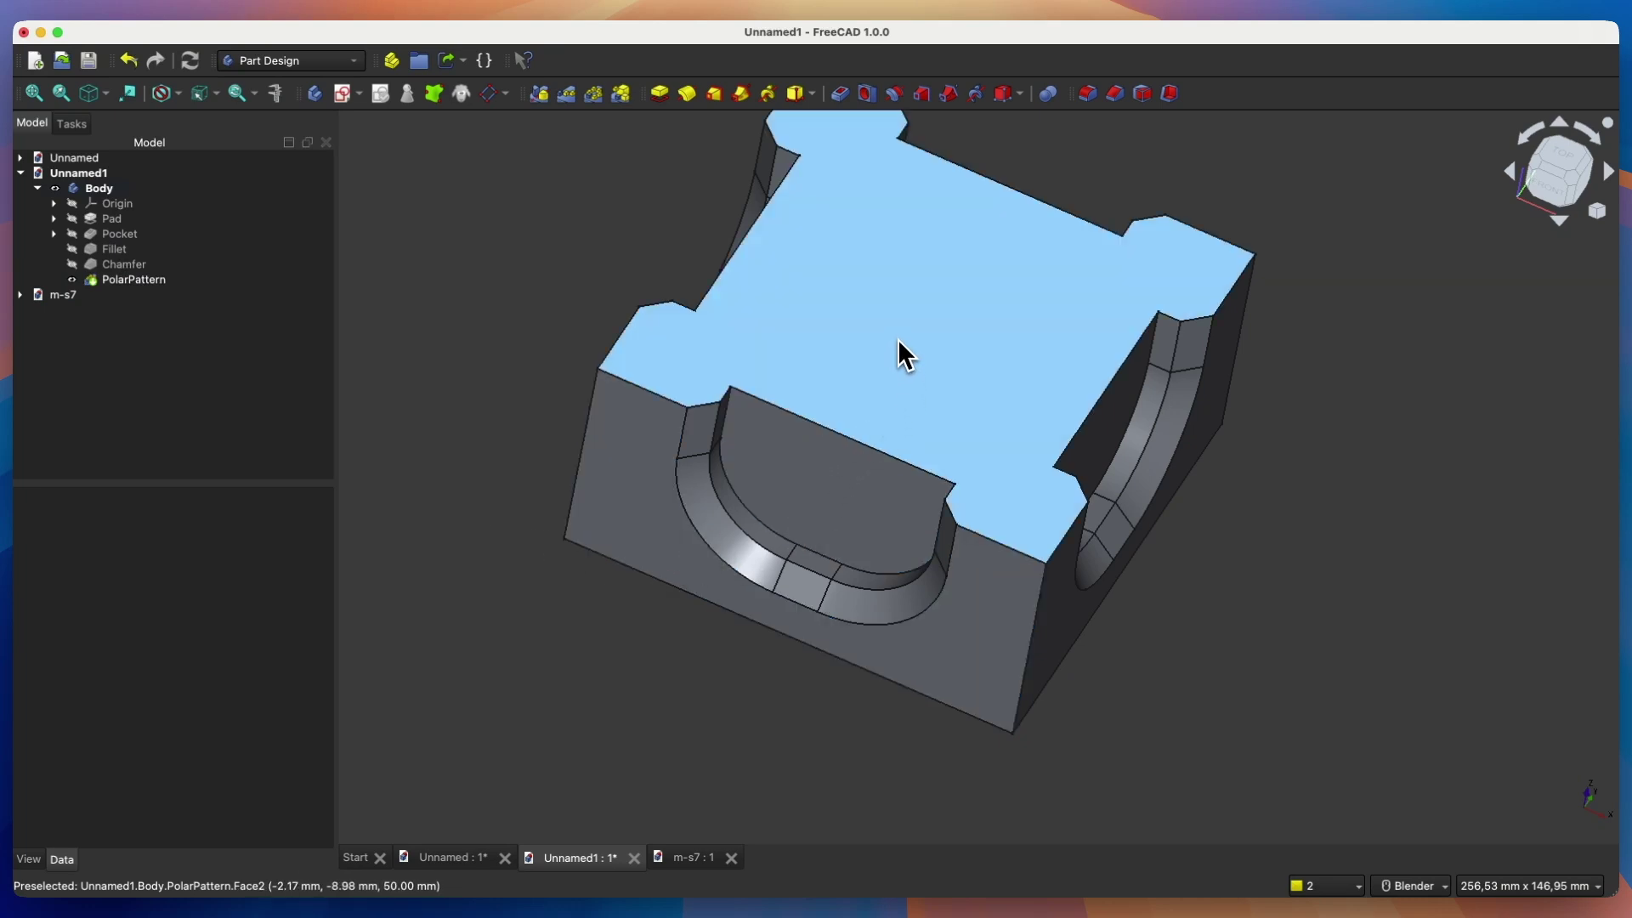
# - Hollow the block through its top face with a 1 mm inward Thickness and look over the shell
pyautogui.click(897, 339)
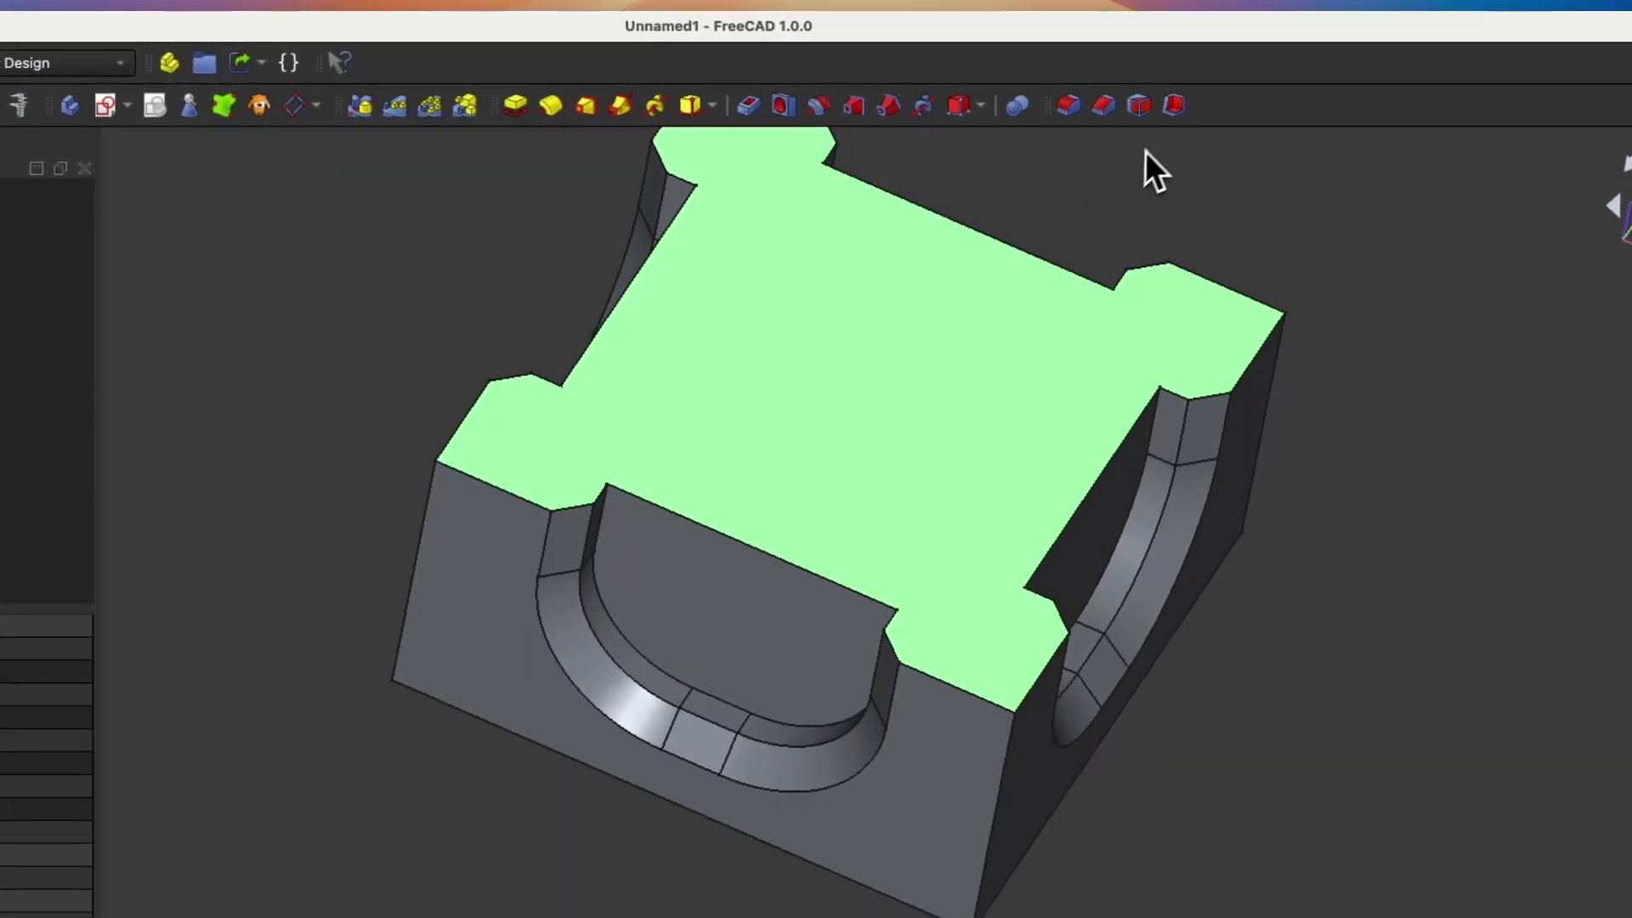
pyautogui.click(1165, 119)
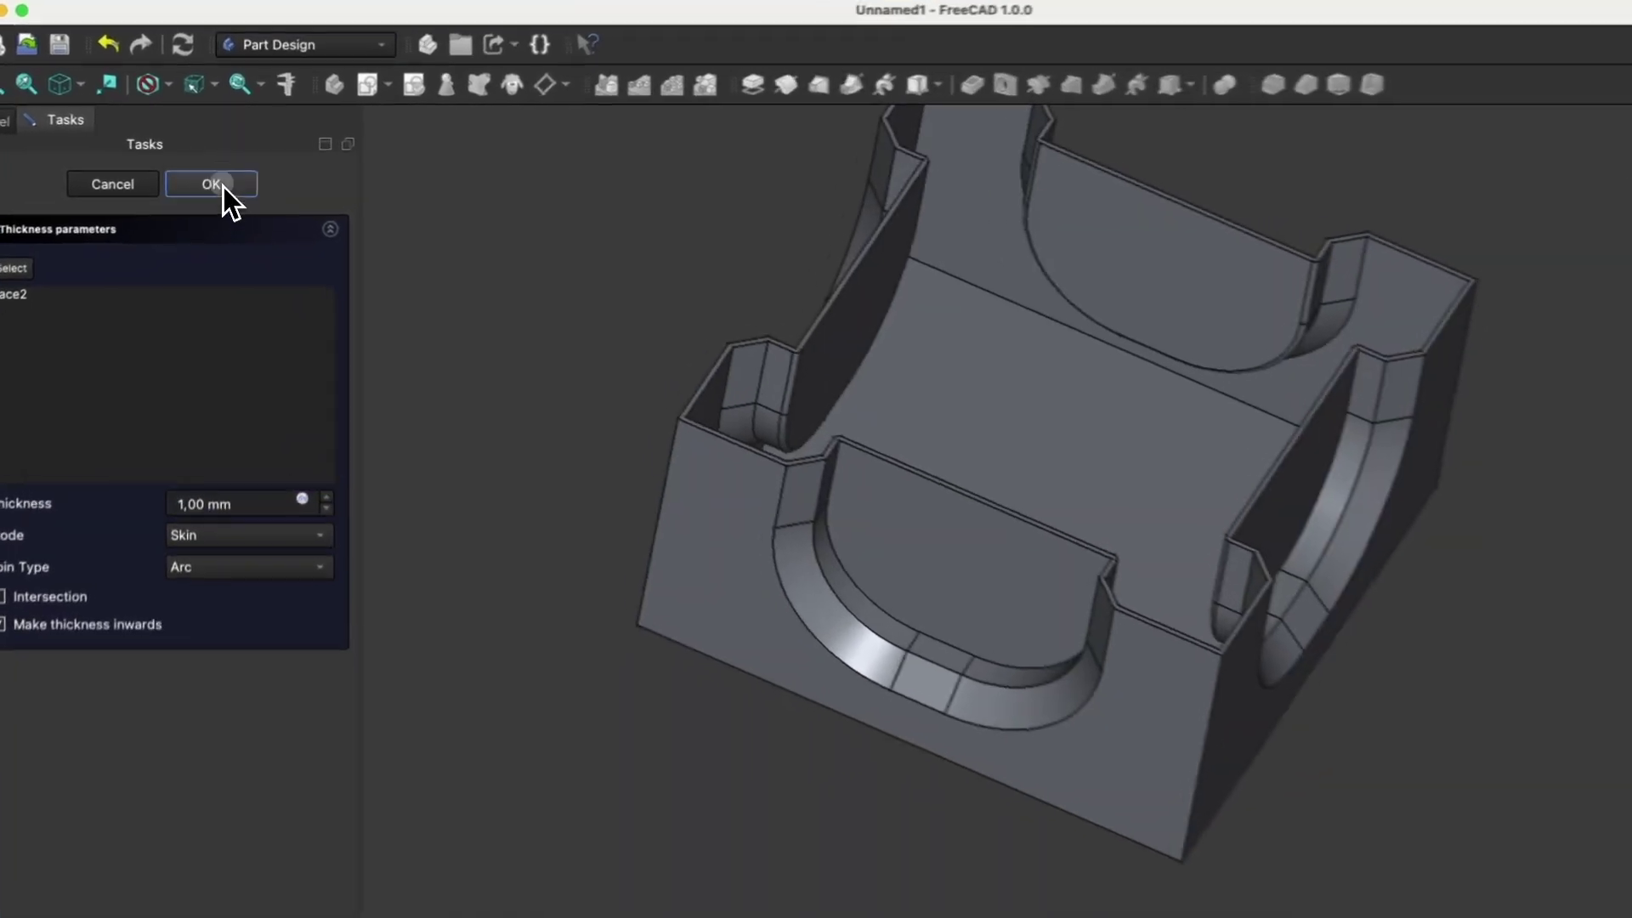
pyautogui.click(219, 180)
pyautogui.scroll(-3, 828, 408)
pyautogui.moveTo(892, 437); pyautogui.dragTo(811, 377, button='middle')
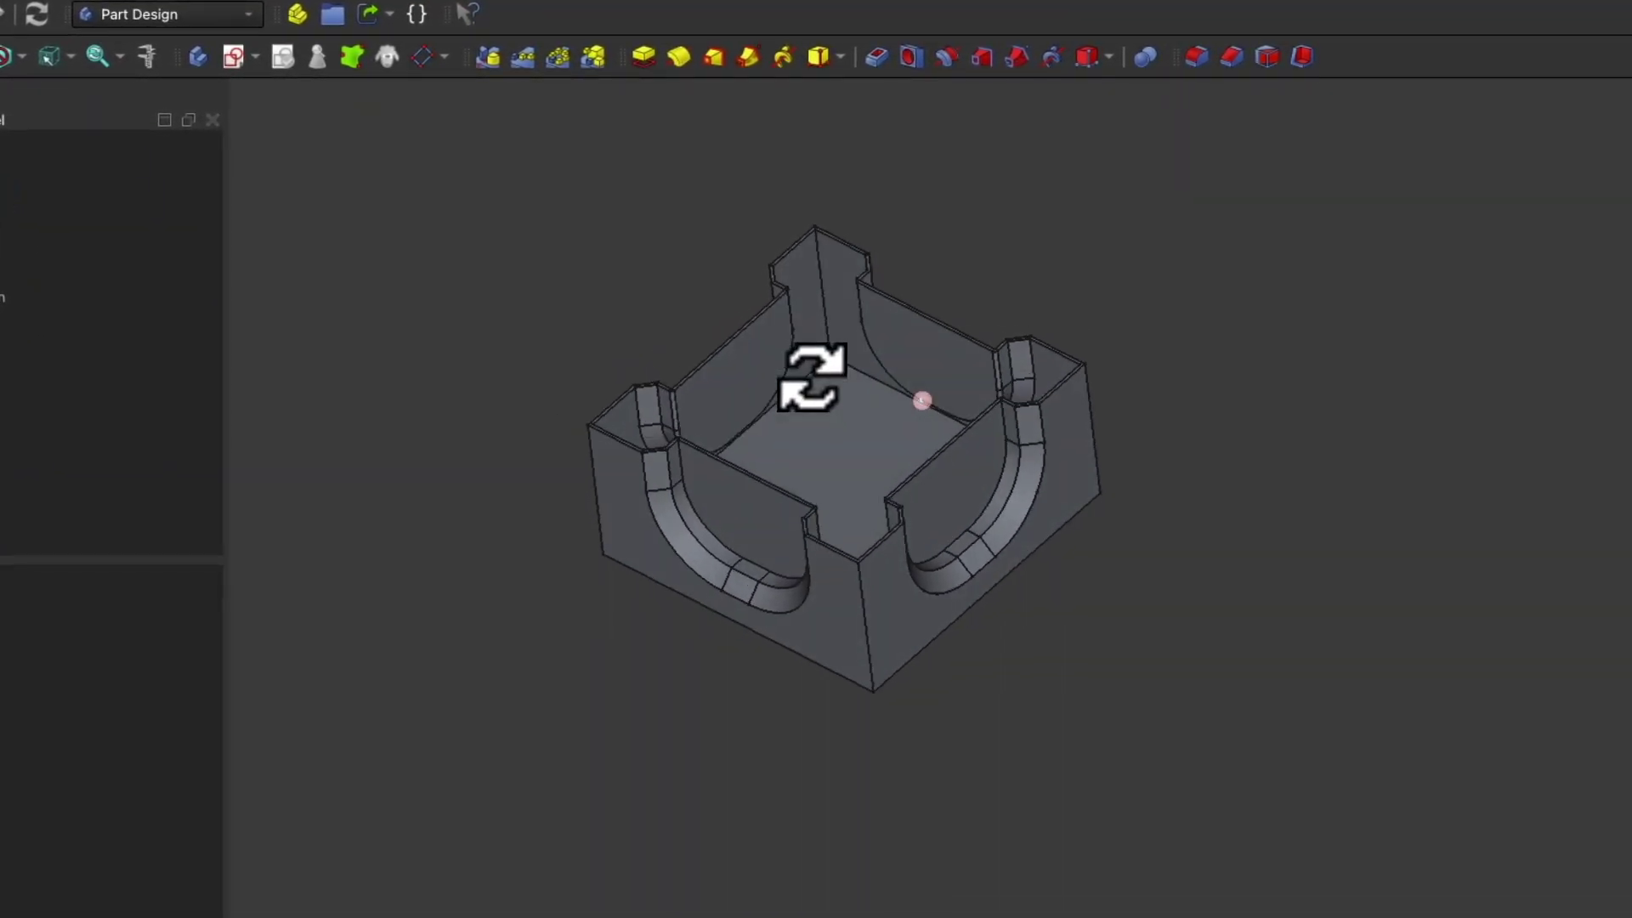
pyautogui.scroll(2, 884, 272)
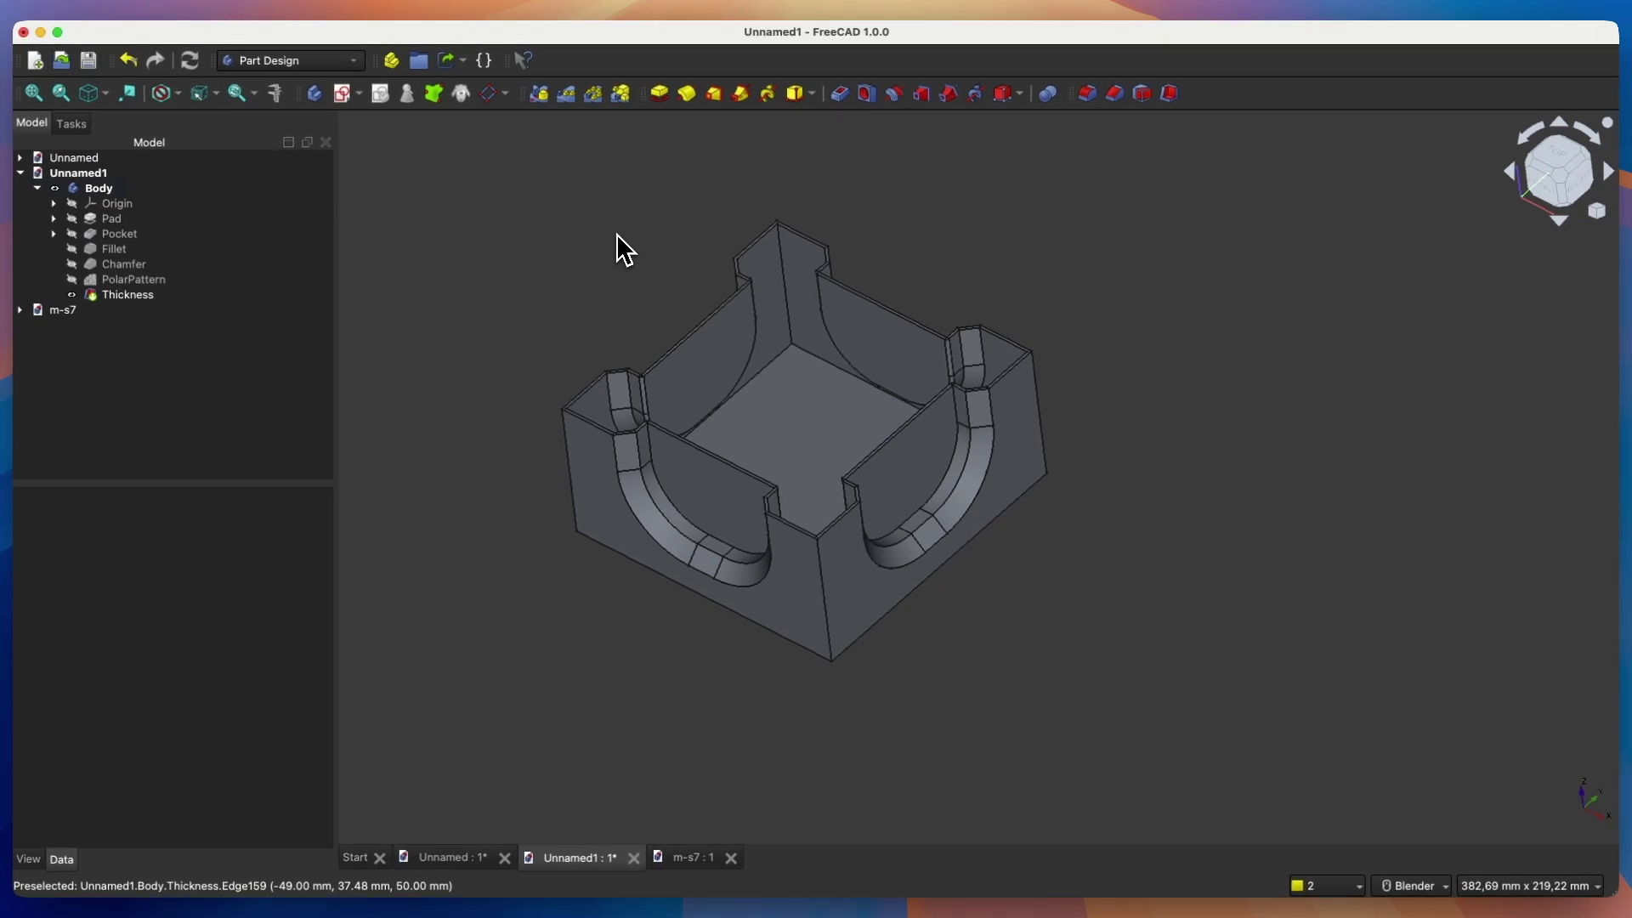